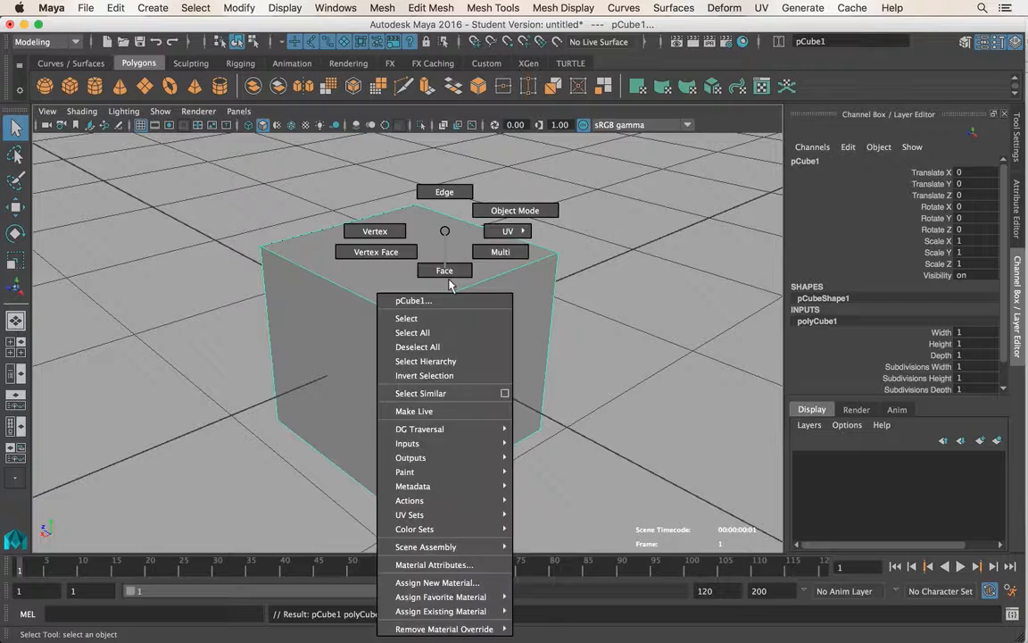
- Select a face and a vertex of the cube in component modes and return to object mode
left_click(321, 333)
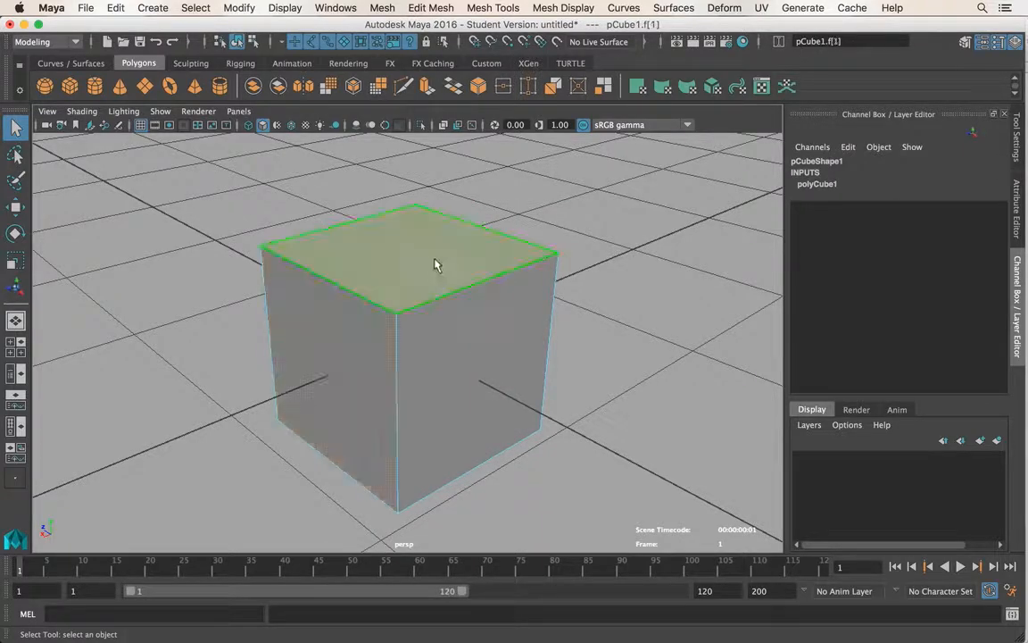
left_click(485, 244)
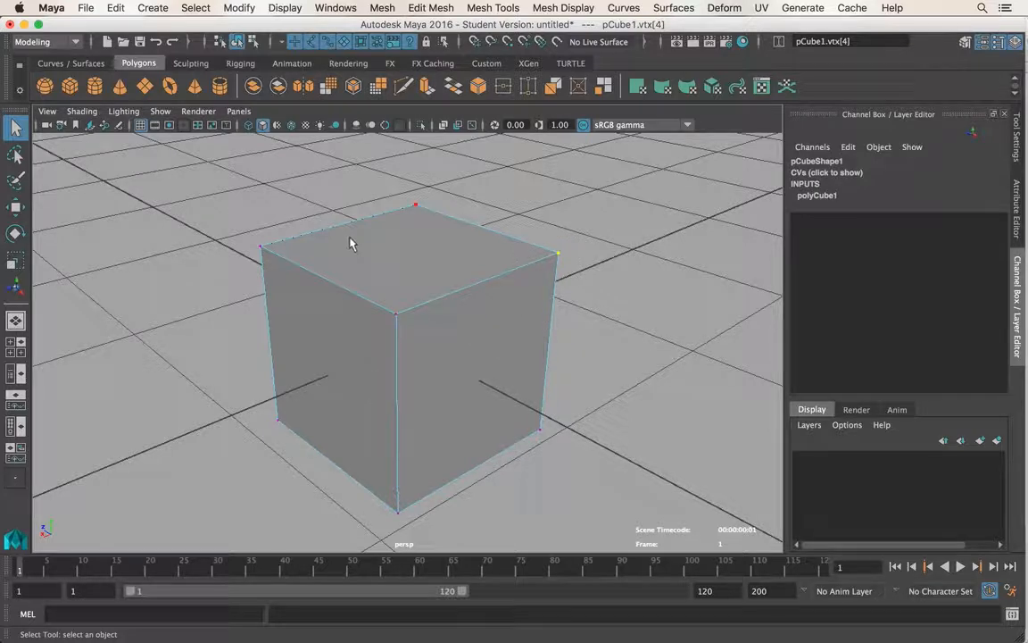
right_click_drag(345, 227, 413, 219)
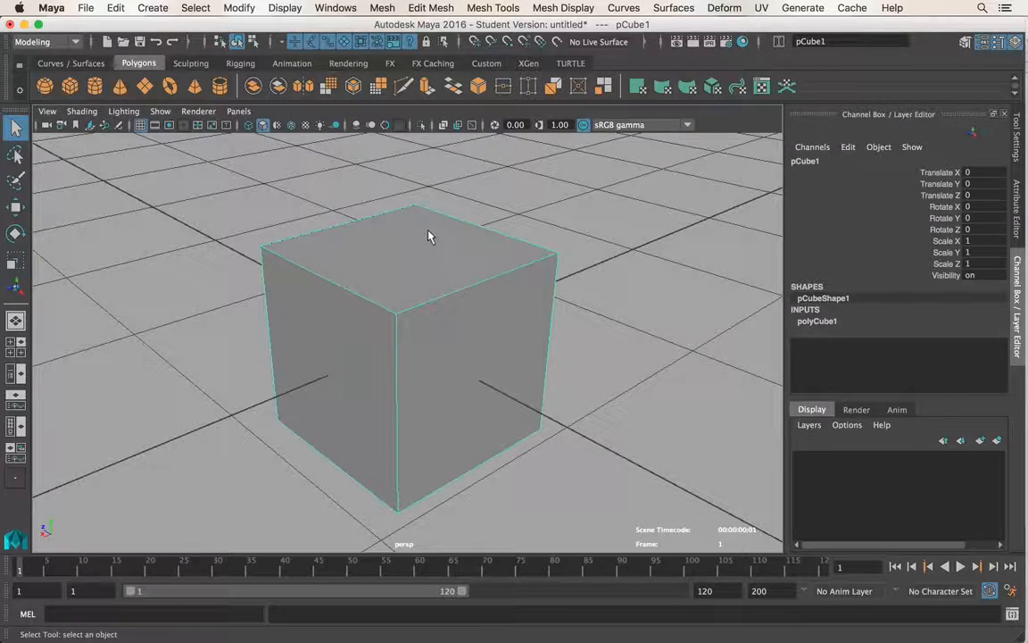
- Show the Modeling Toolkit
left_click(493, 8)
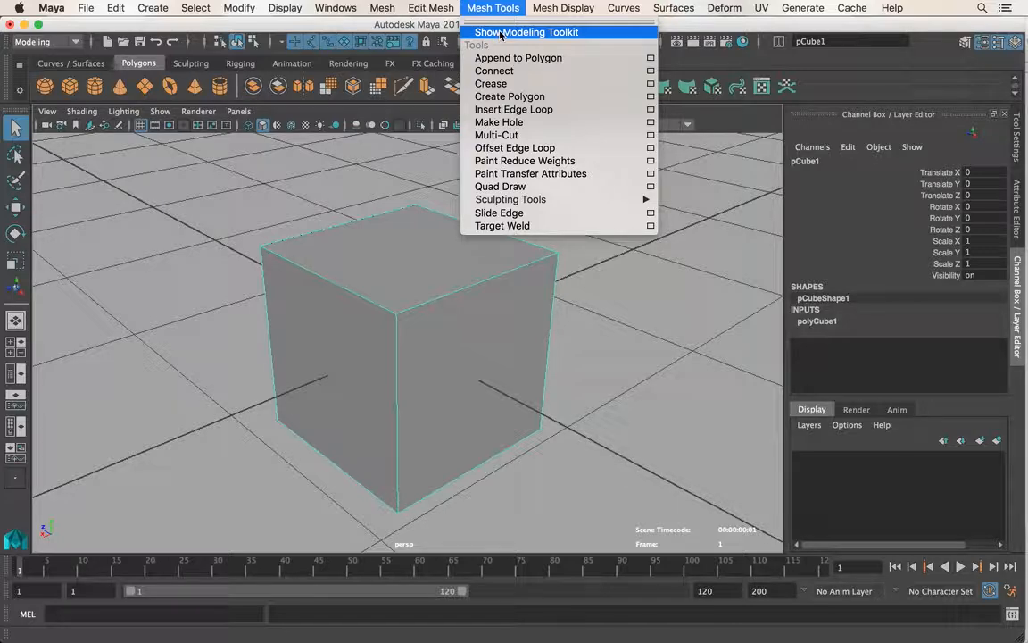
left_click(501, 34)
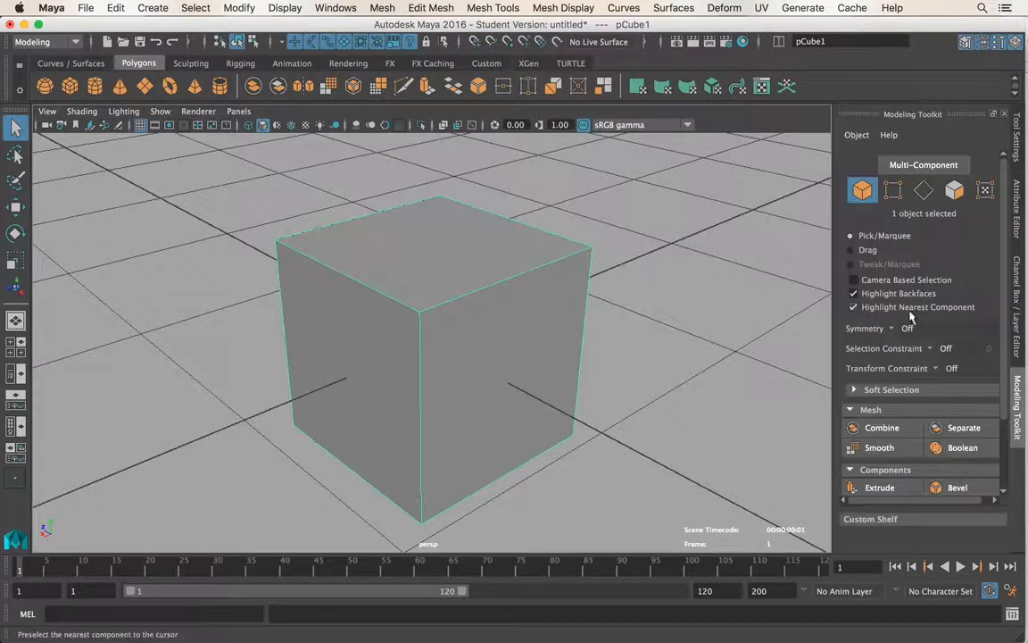
left_click_drag(1004, 301, 996, 242)
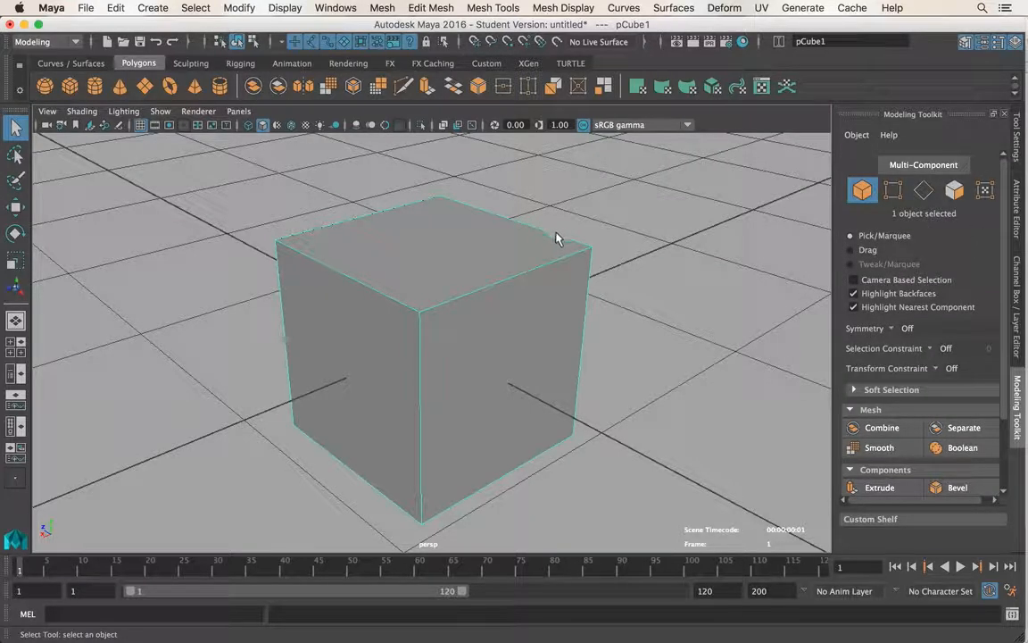
right_click(476, 257)
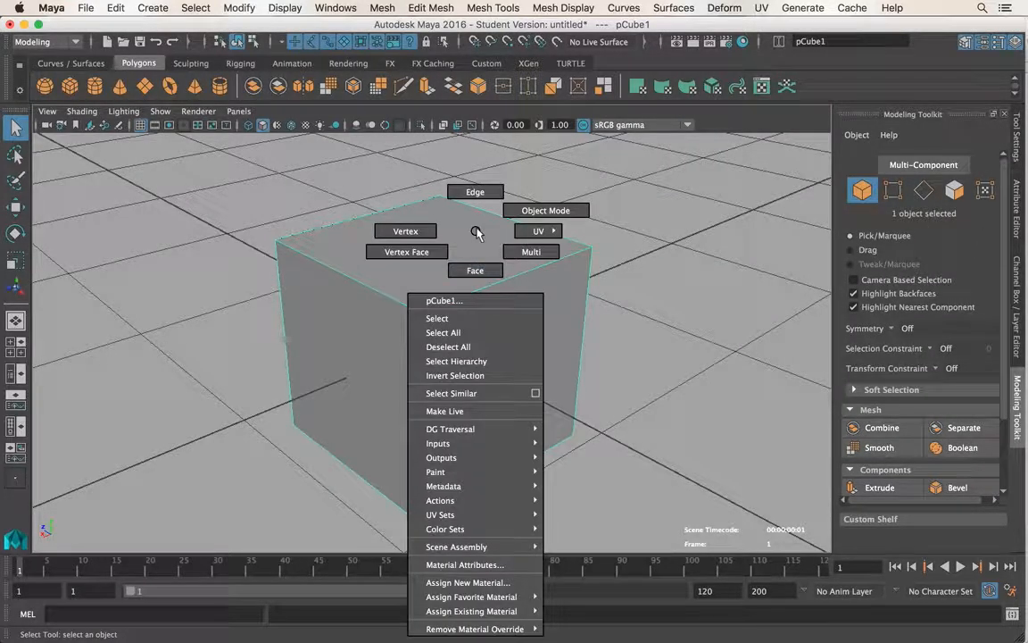
mouse_move(476, 231)
right_mouse_down()
mouse_move(421, 230)
mouse_move(477, 230)
mouse_move(477, 255)
mouse_move(475, 232)
right_mouse_up()
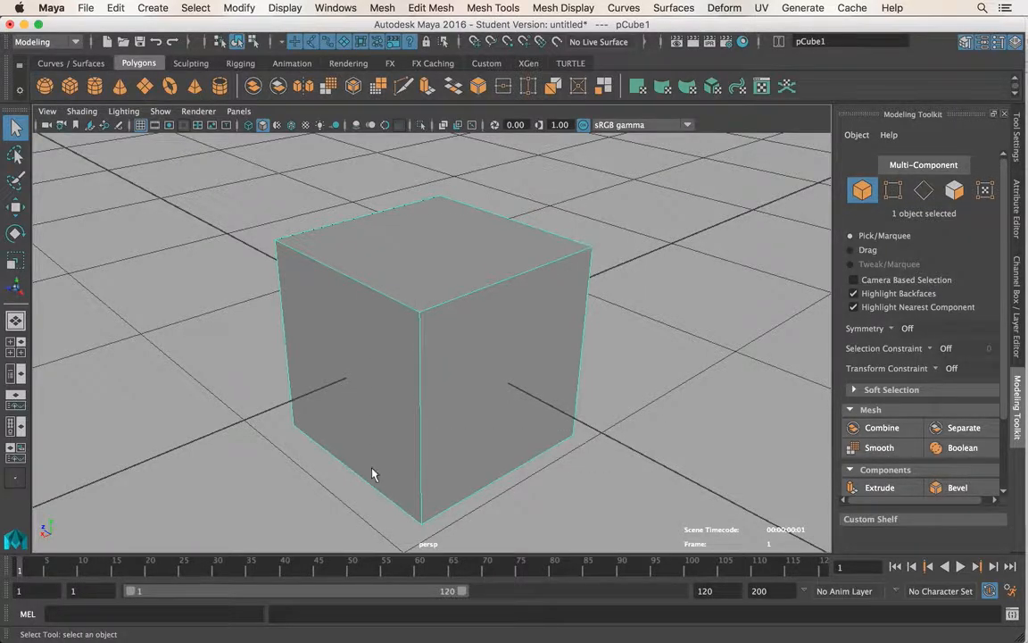
- Switch the cube through vertex, edge and face selection, pick its top and one side face, and return to object mode
left_click(894, 191)
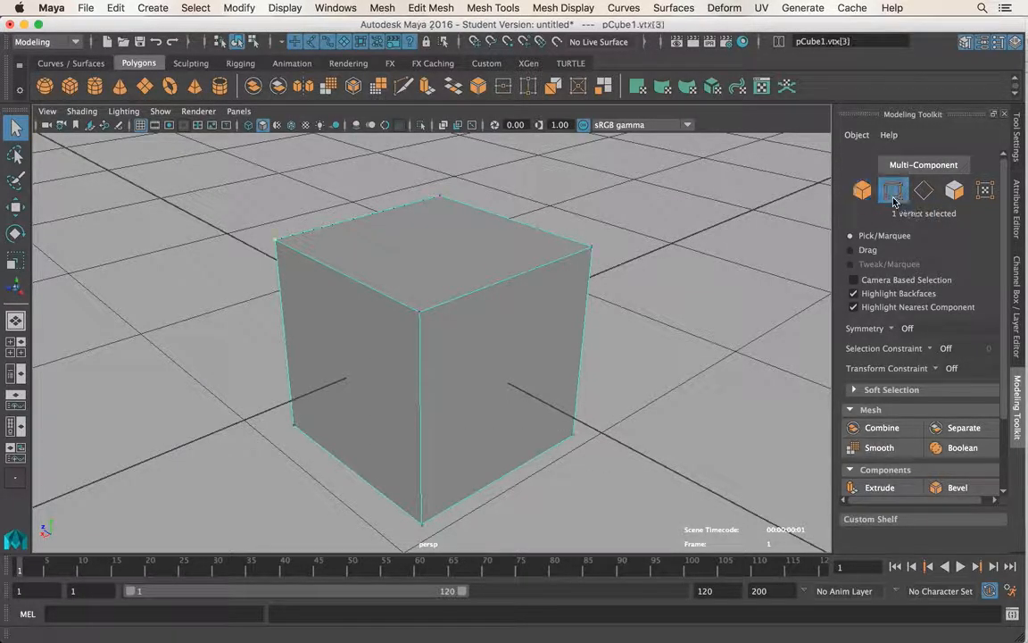
left_click(924, 195)
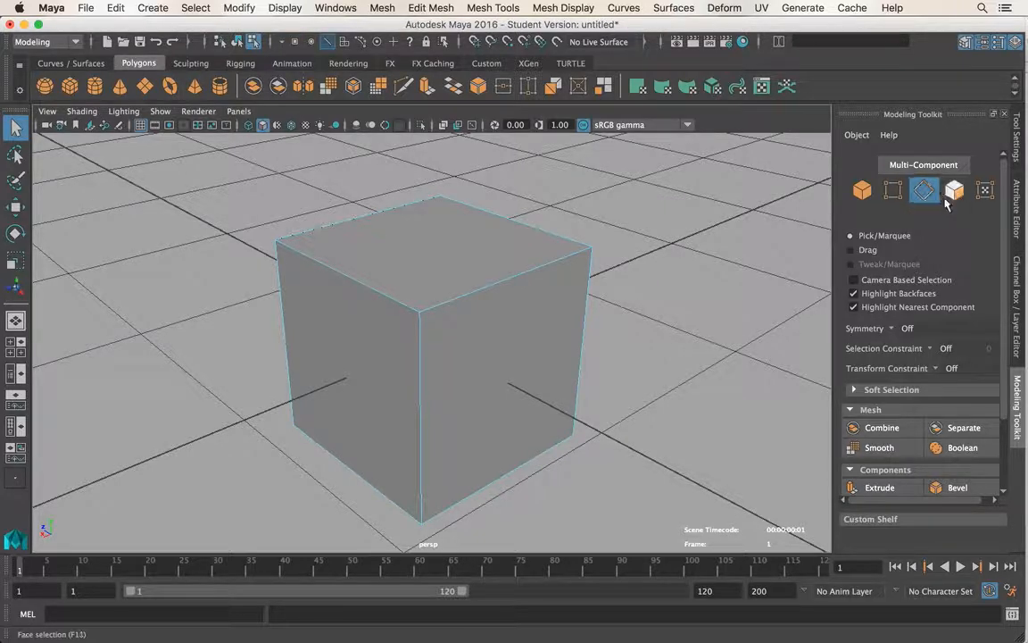
left_click(954, 190)
left_click(527, 251)
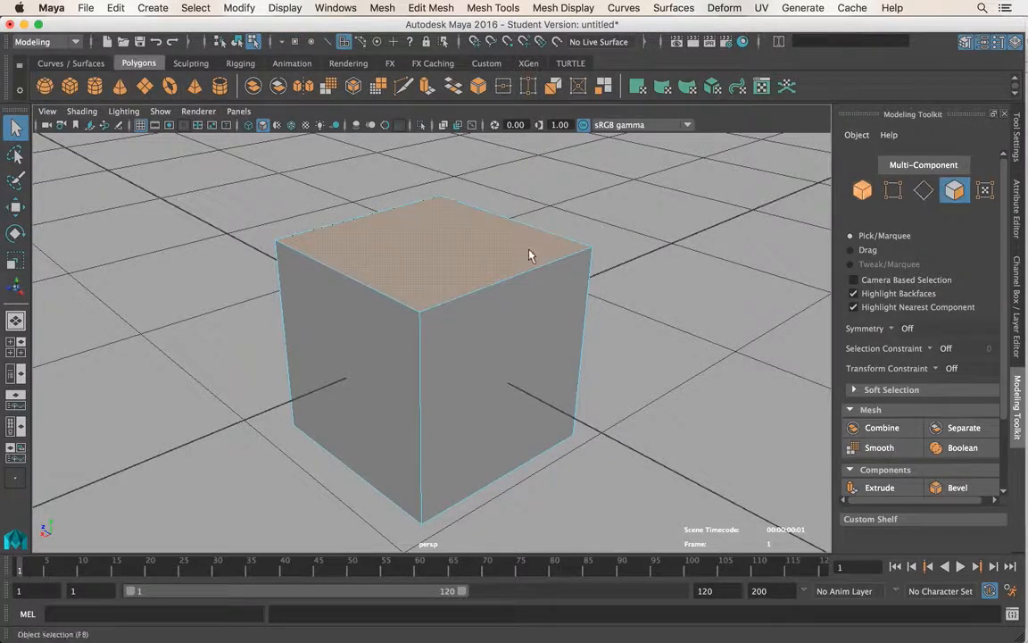
left_click(531, 359)
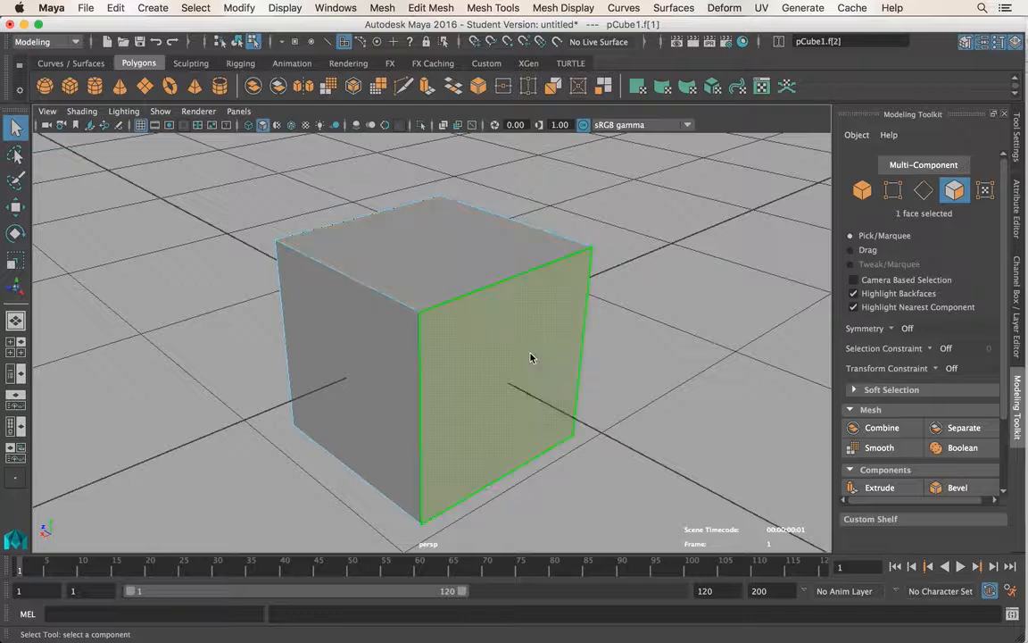
right_click_drag(438, 230, 532, 196)
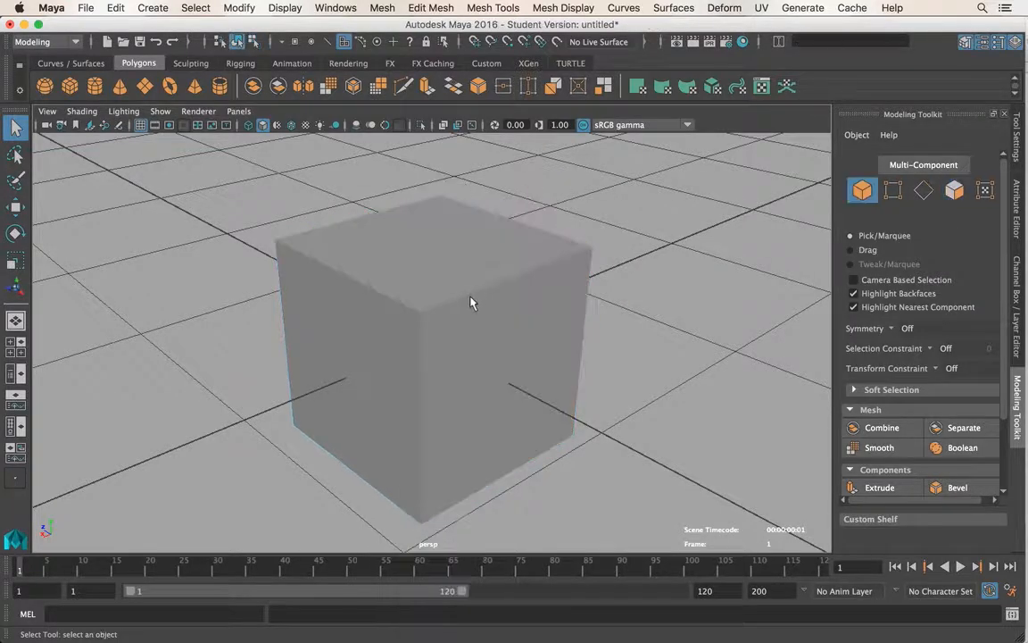
- Duplicate the cube and move the copy about 1.64 cm in the negative X direction
left_click(507, 298)
scroll(507, 303, "down", 5)
middle_click_drag(507, 314, 433, 264, "alt")
left_click_drag(1005, 279, 1000, 364)
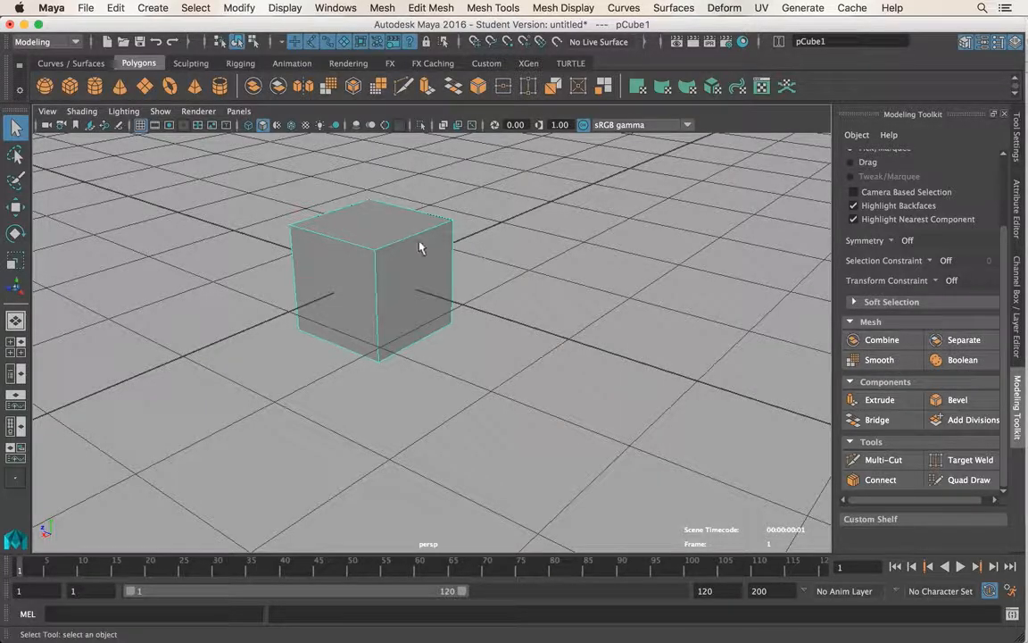
left_click_drag(397, 237, 397, 265, "alt")
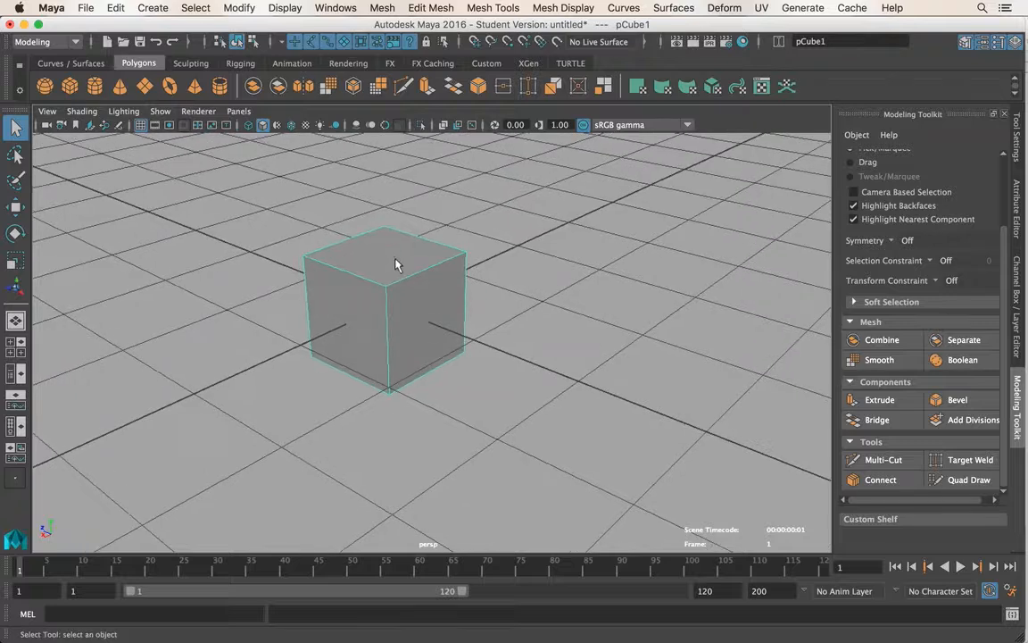
key("ctrl+d")
key("w")
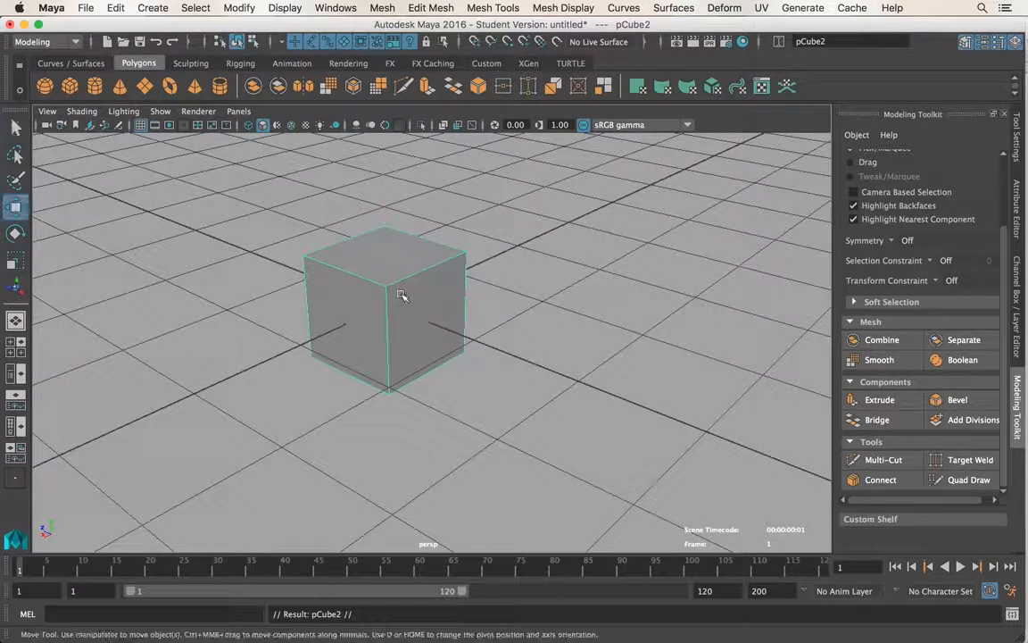
left_click_drag(342, 327, 451, 271)
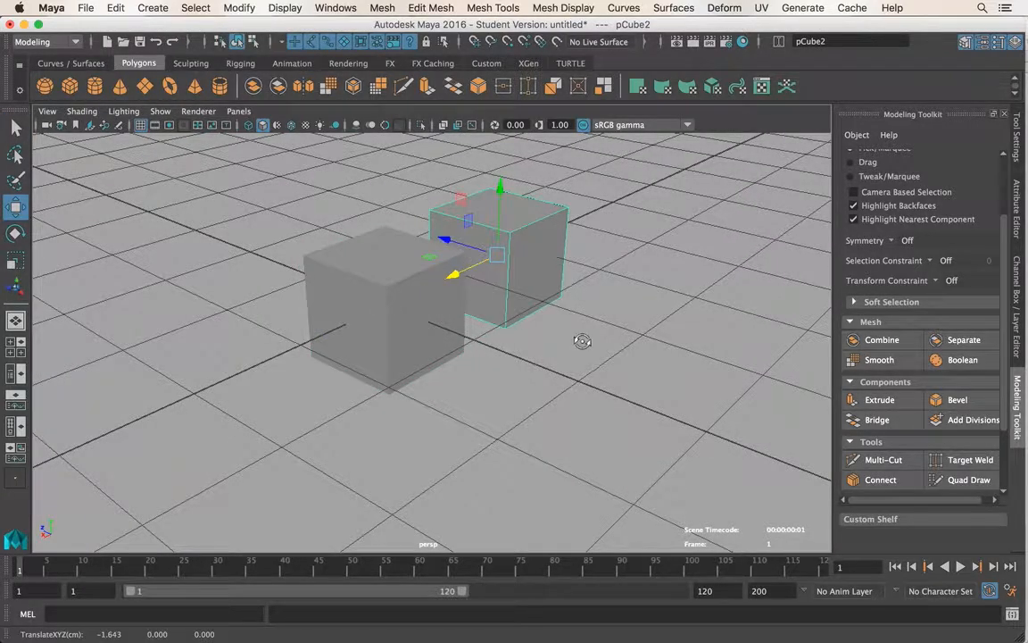
left_click_drag(583, 339, 431, 374, "alt")
left_click_drag(555, 340, 579, 333, "alt")
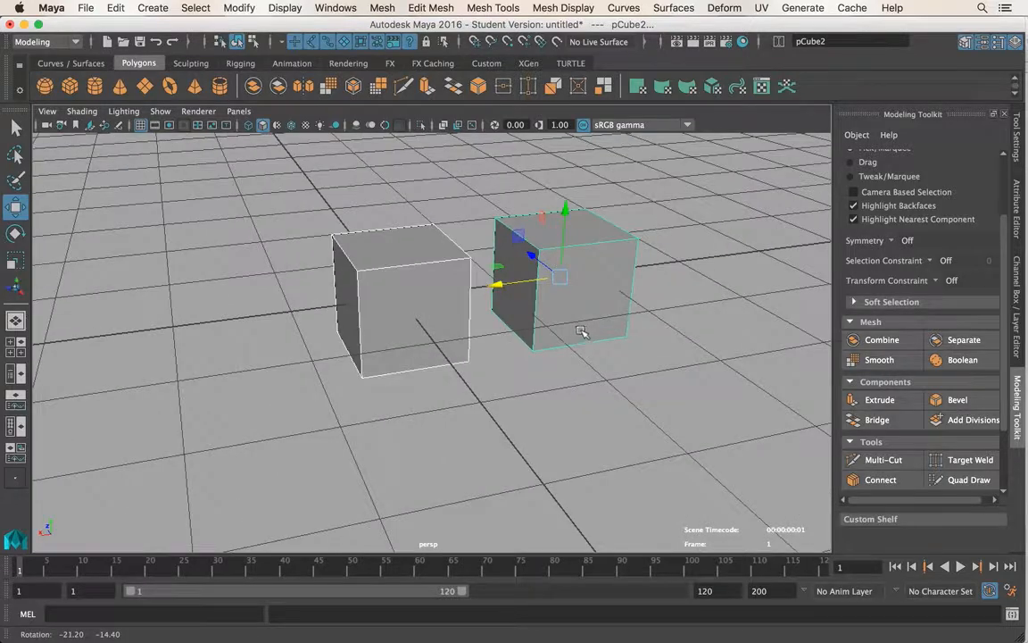
- Show the Outliner beside the perspective view and select pCube1 and pCube2 in it
left_click(550, 400)
left_click(520, 243)
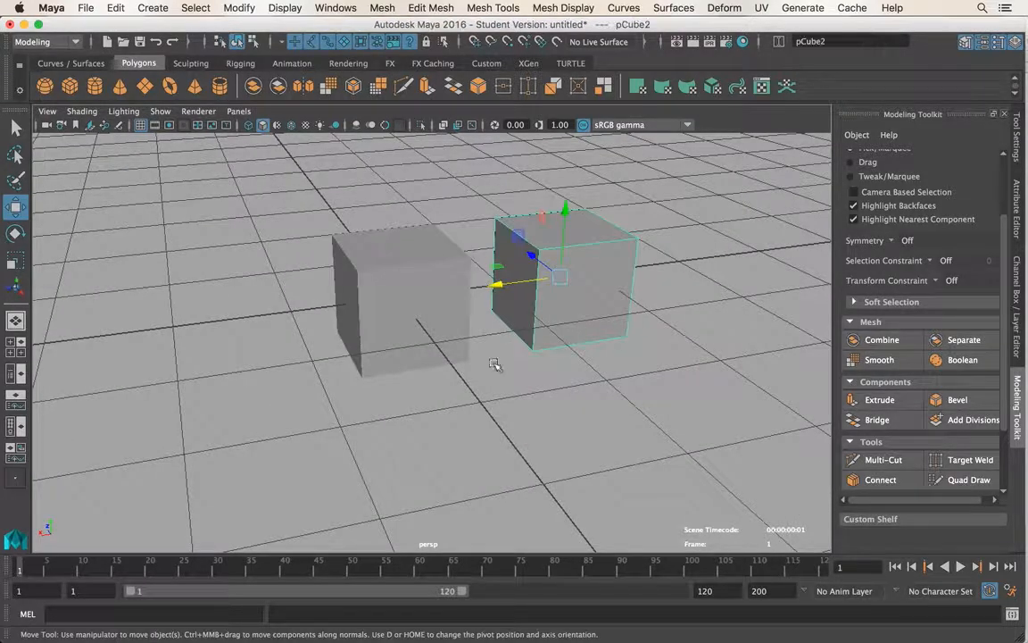
left_click(576, 375)
left_click_drag(576, 375, 449, 288)
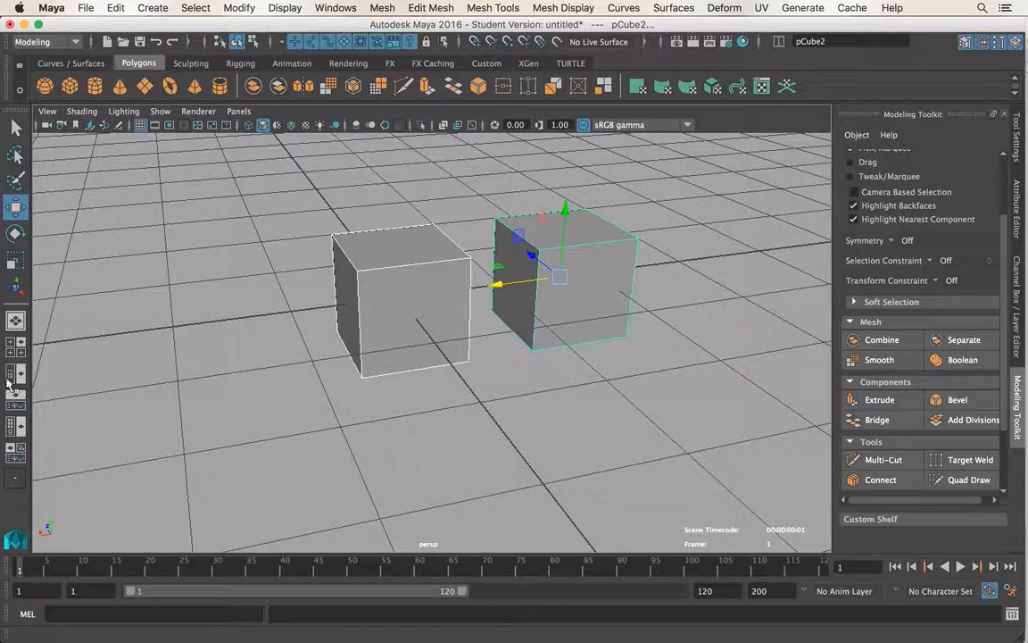
left_click(15, 348)
left_click(105, 202)
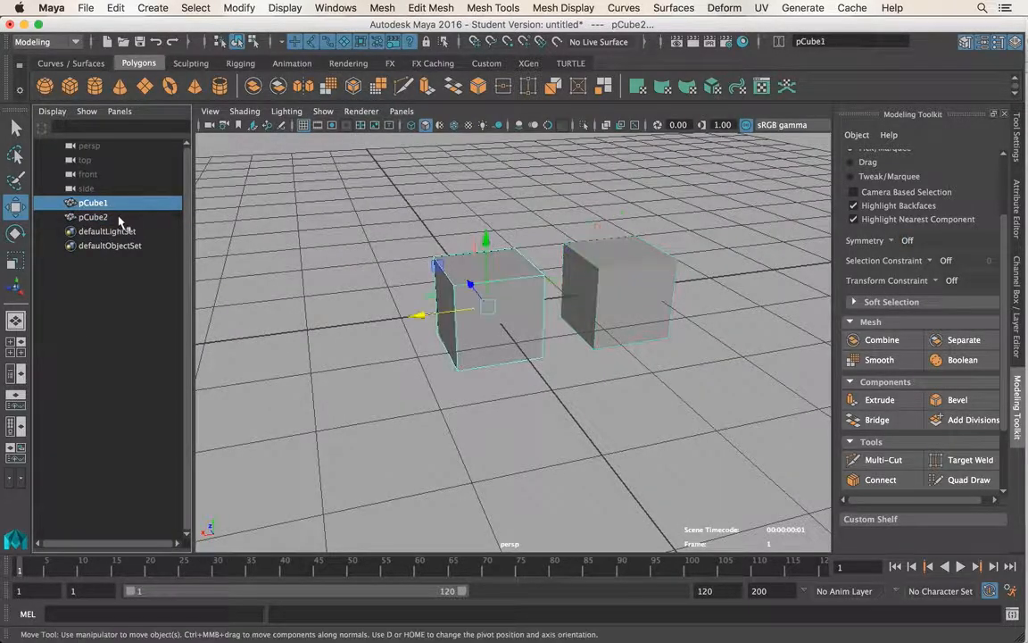
left_click(106, 216)
- Select both cubes and combine them into one mesh
left_click_drag(724, 222, 378, 425)
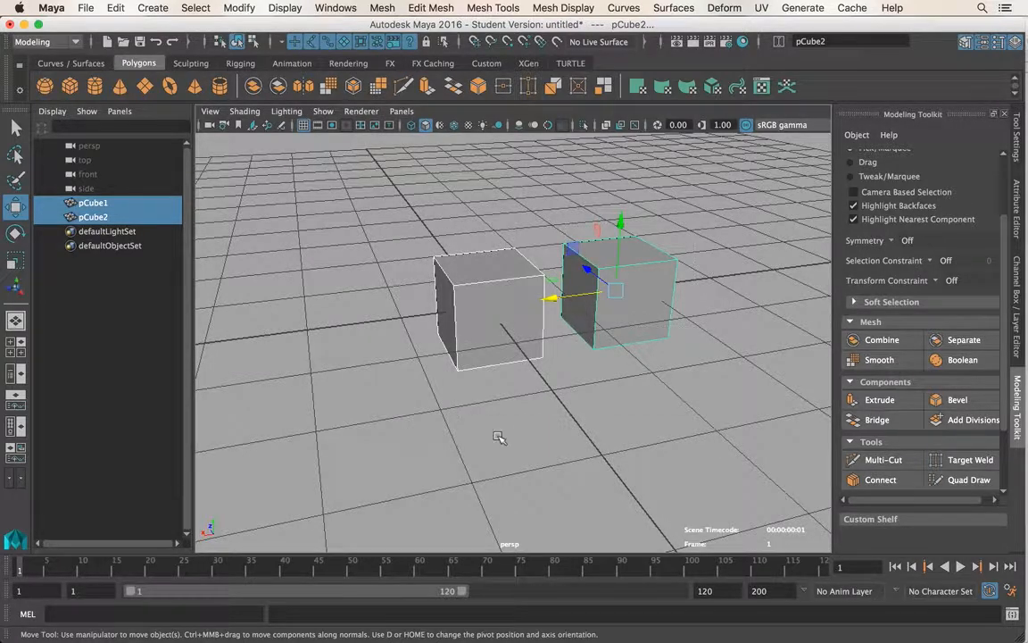
left_click(880, 340)
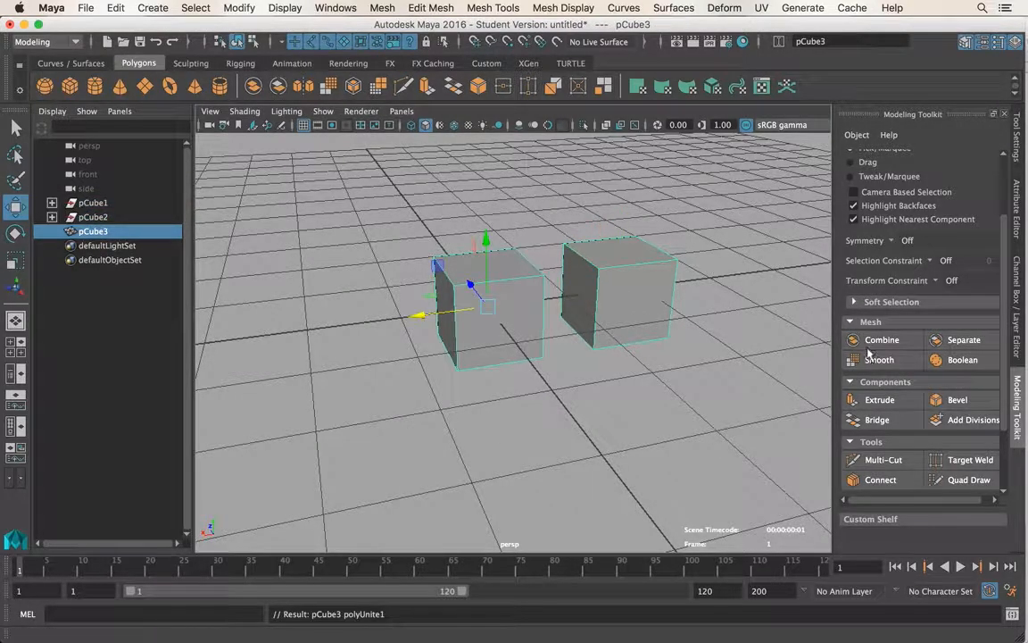
- Examine the nodes under pCube1 and pCube2 in the Outliner and collapse both entries again
left_click(95, 204)
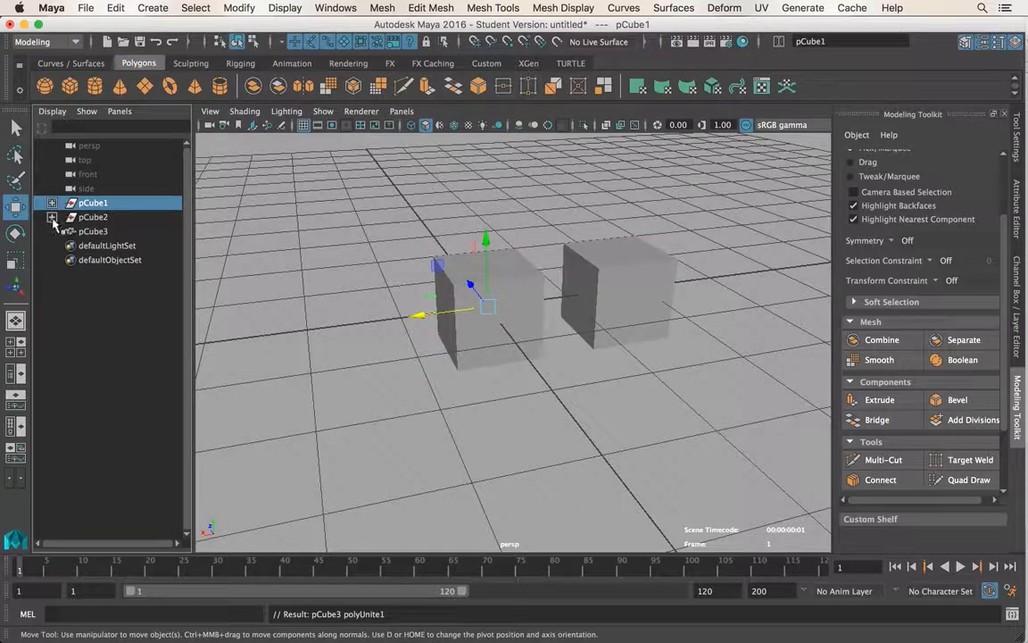
left_click(52, 217)
left_click(52, 202)
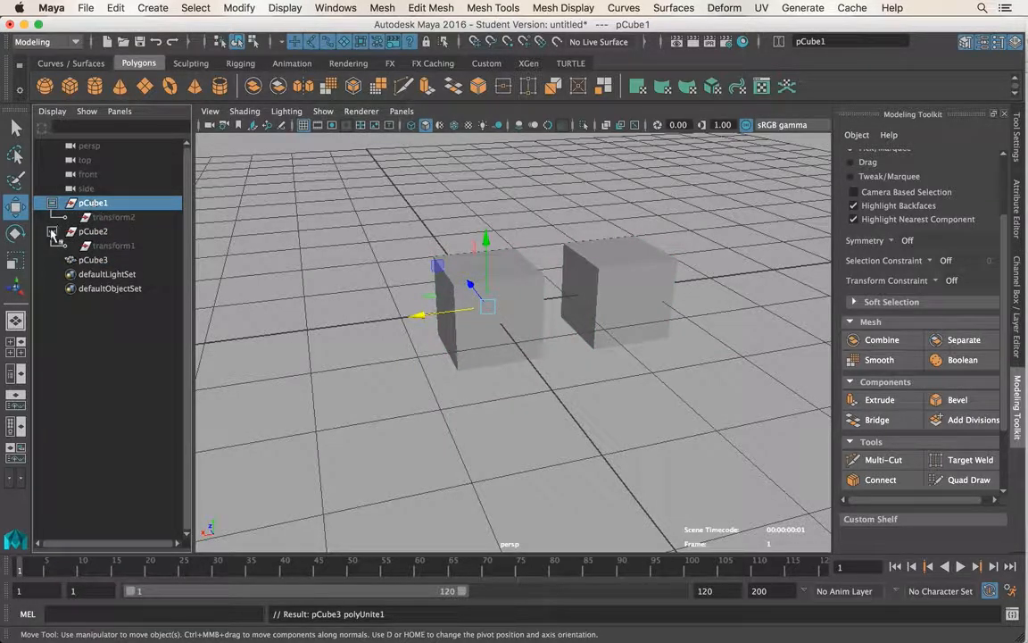
left_click(52, 231)
left_click(52, 203)
- Select the combined mesh pCube3 from the Outliner and in the viewport, and inspect it as a single object
left_click(94, 232)
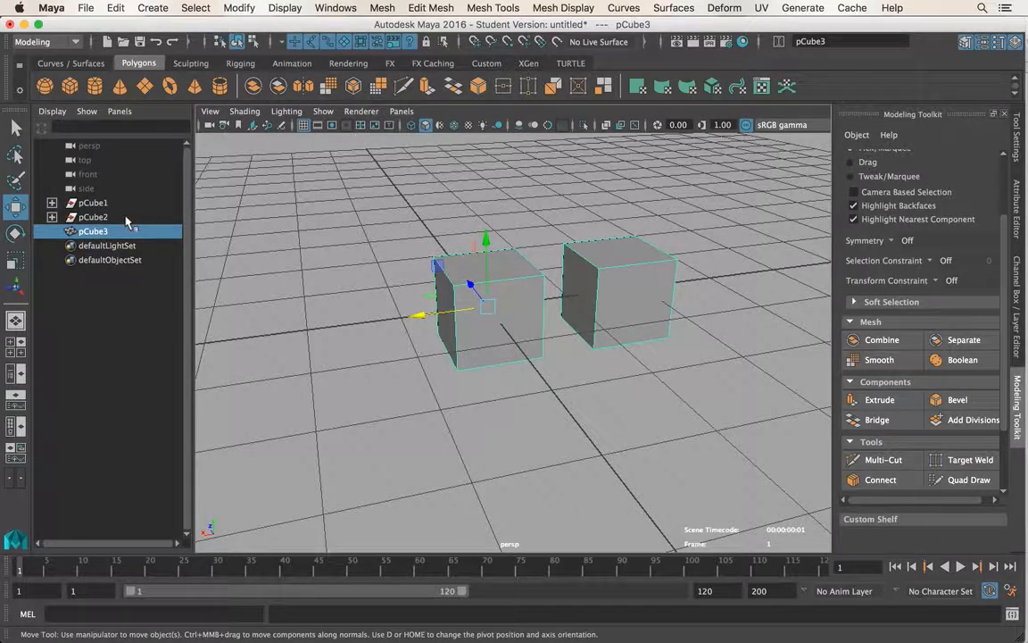
left_click(362, 276)
left_click(535, 301)
left_click_drag(535, 301, 510, 301, "alt")
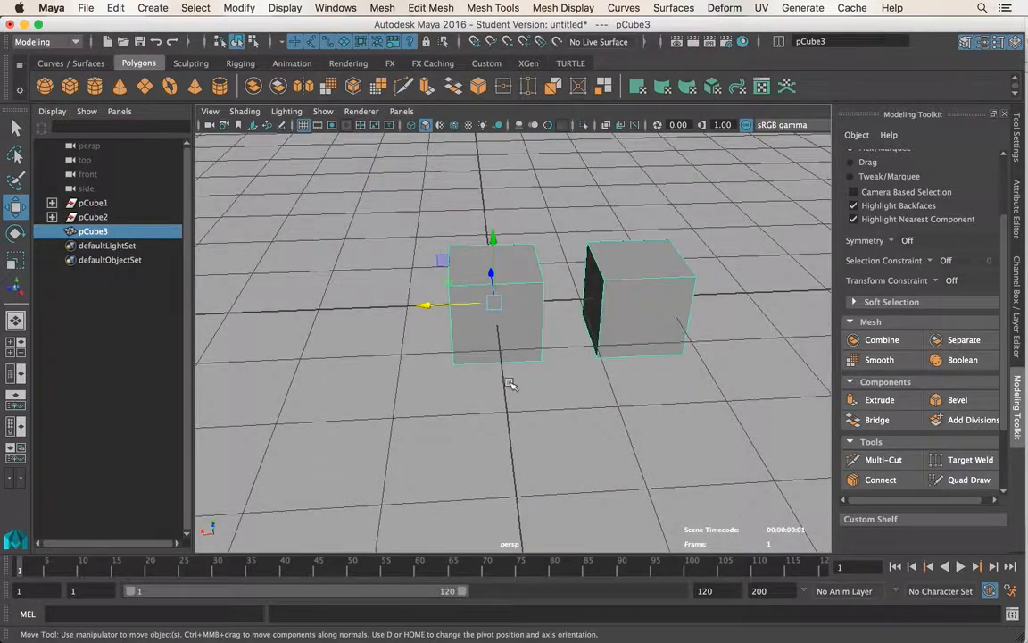
left_click_drag(510, 384, 537, 382, "alt")
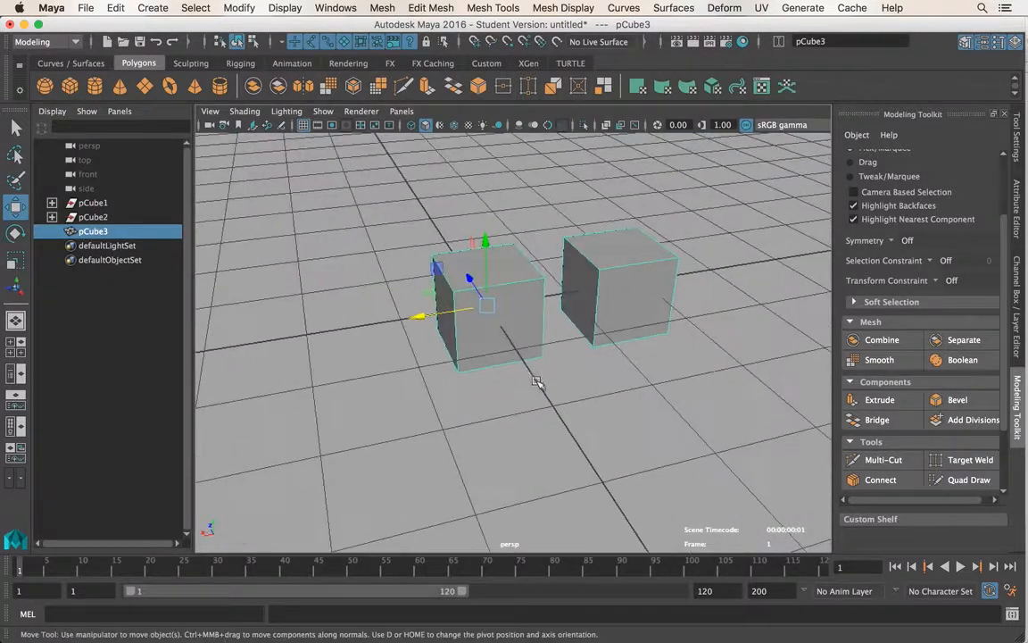
- Select all faces of the duplicated cube within pCube3 and separate the combined mesh into individual objects
right_click(617, 234)
left_click(616, 269)
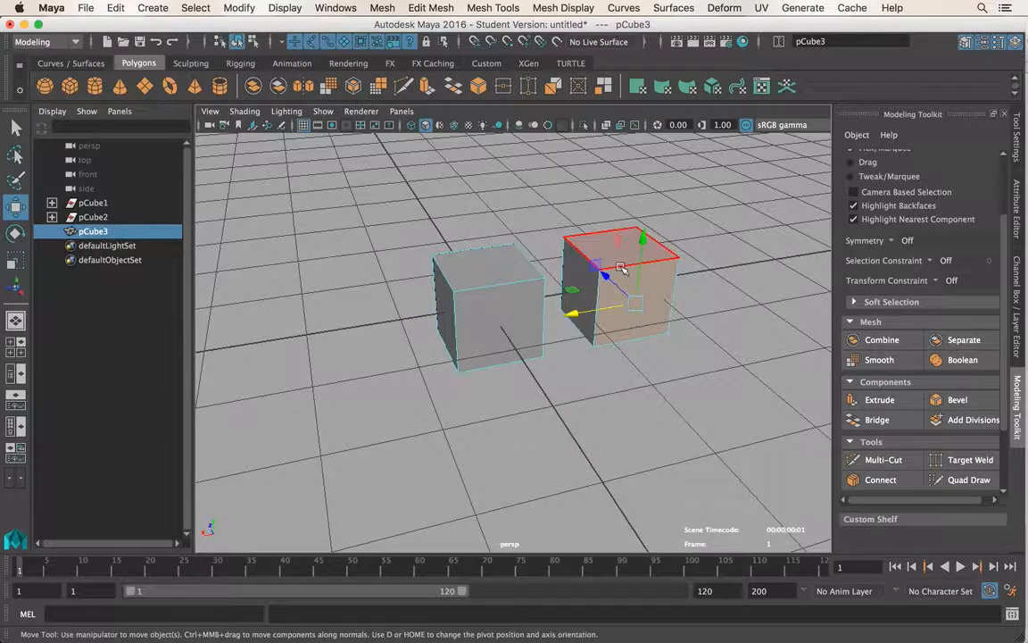
left_click(618, 251)
key("q")
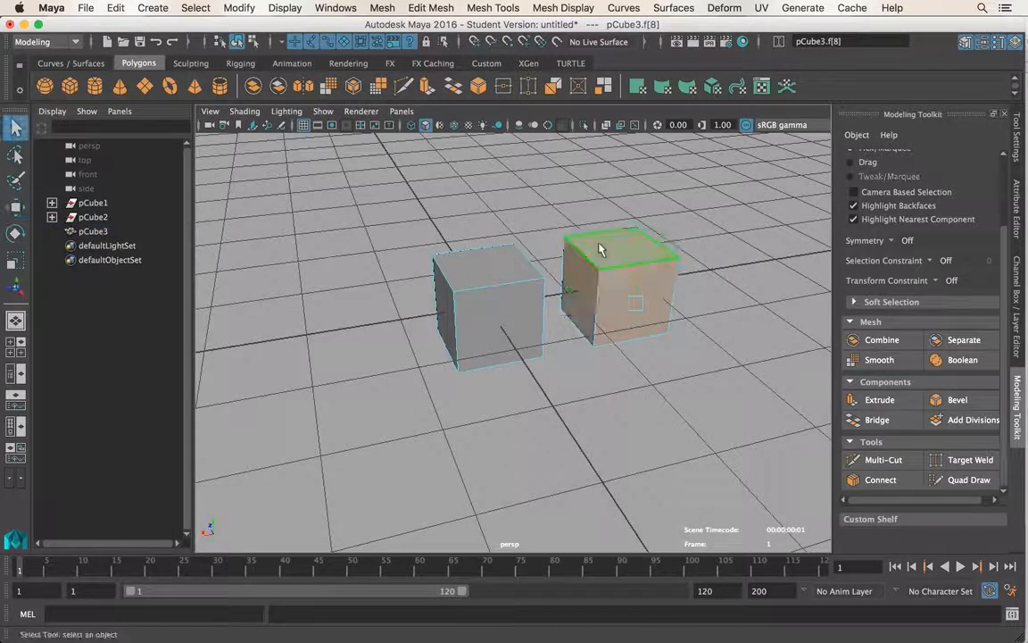
left_click_drag(601, 248, 597, 271)
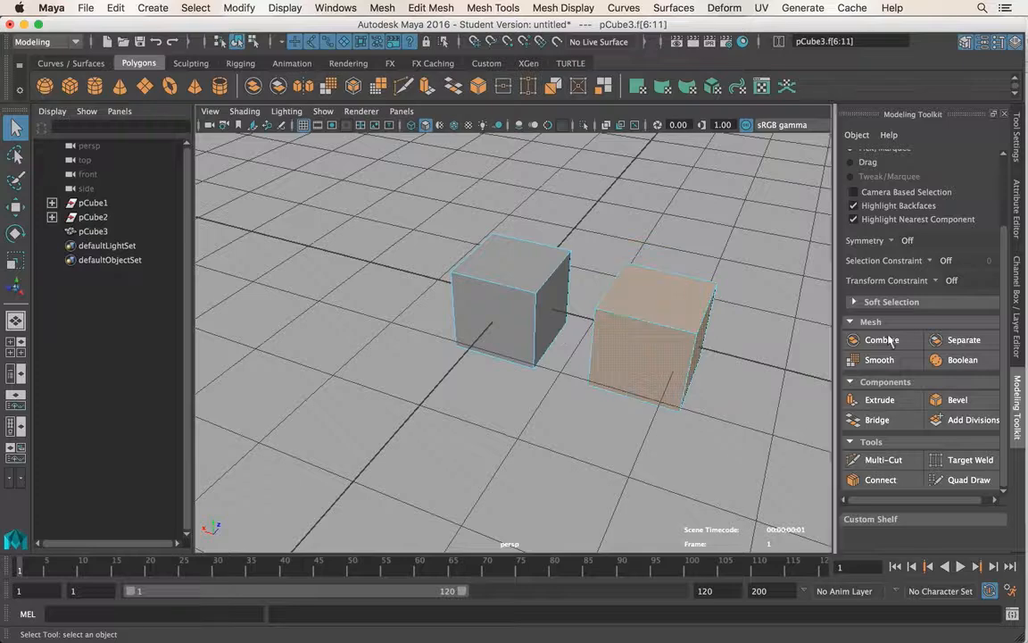
left_click(981, 345)
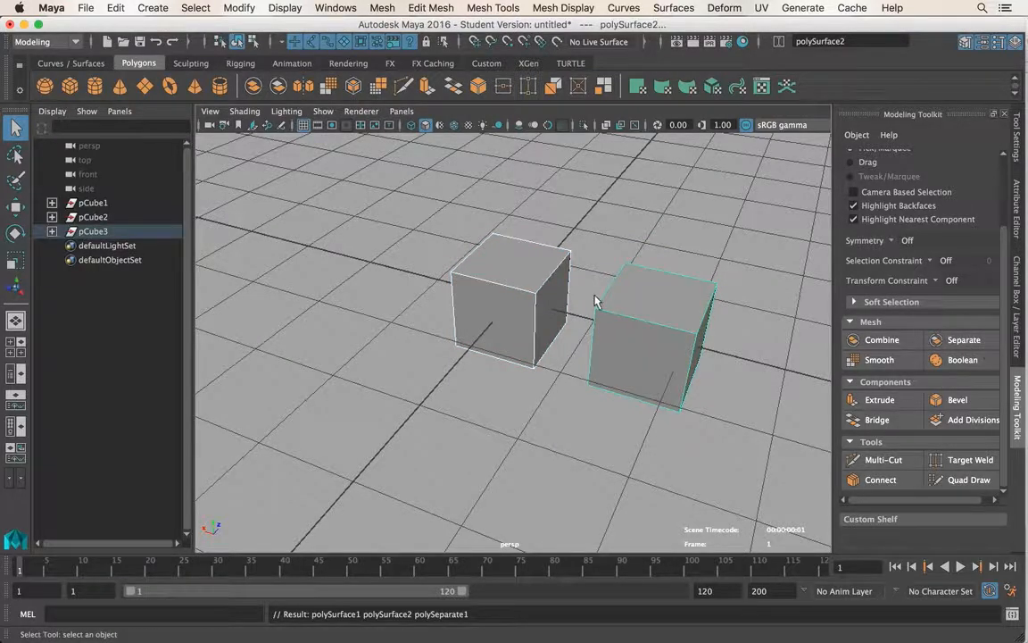
- Return to object mode, select each separated cube individually, and select both cubes together
right_click(499, 287)
left_click(523, 259)
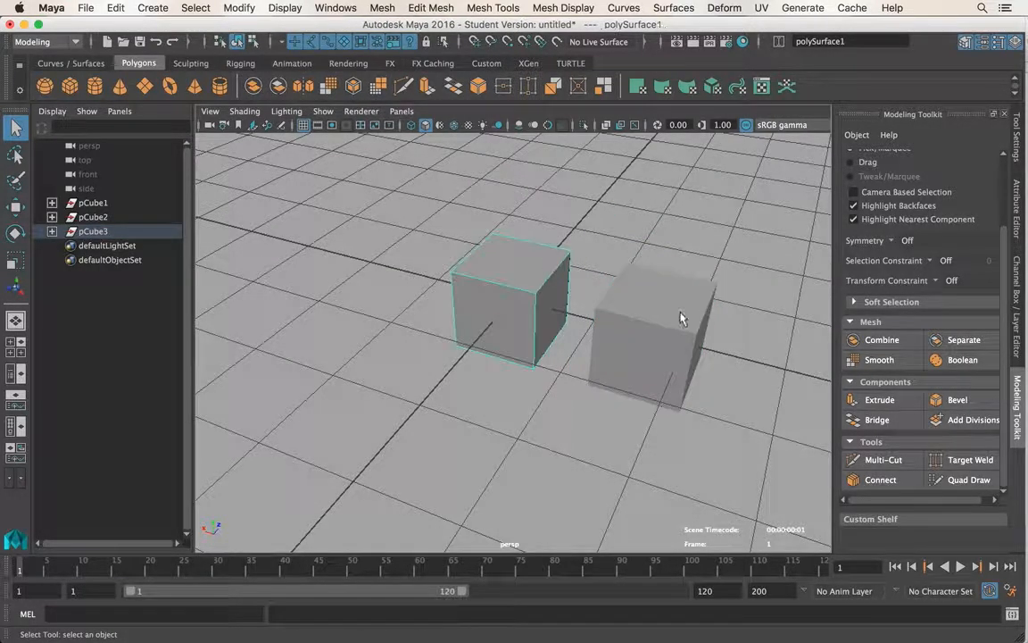
left_click(682, 322)
left_click(529, 279)
left_click_drag(512, 206, 742, 421)
left_click_drag(736, 435, 692, 438, "alt")
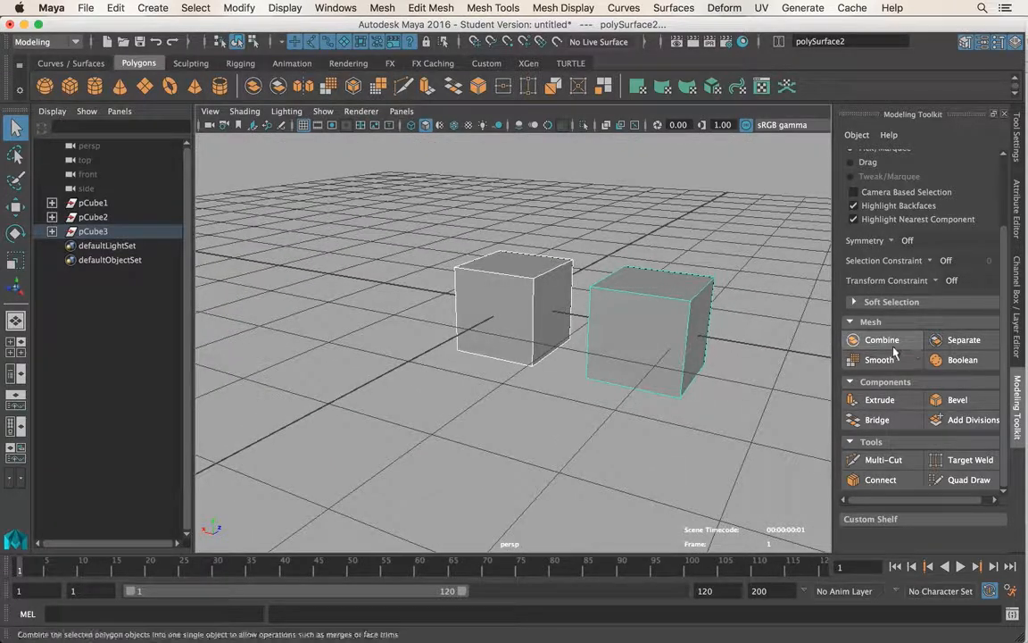
left_click_drag(627, 313, 595, 364, "alt")
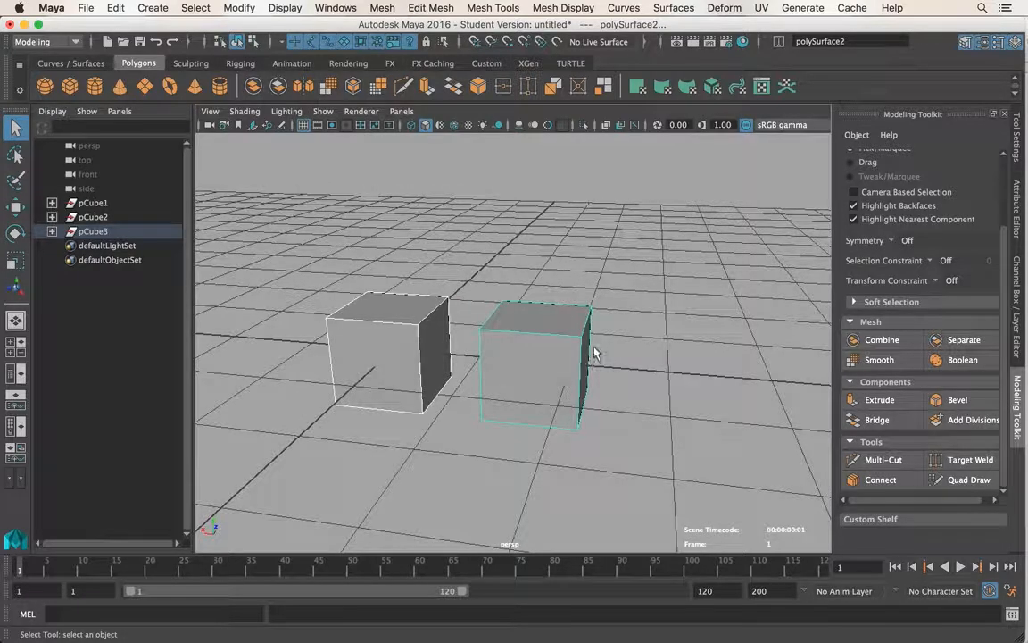
- Select the duplicated cube on its own and smooth it with 2 divisions
left_click(654, 320)
left_click_drag(660, 311, 497, 460)
left_click_drag(628, 435, 602, 415, "alt")
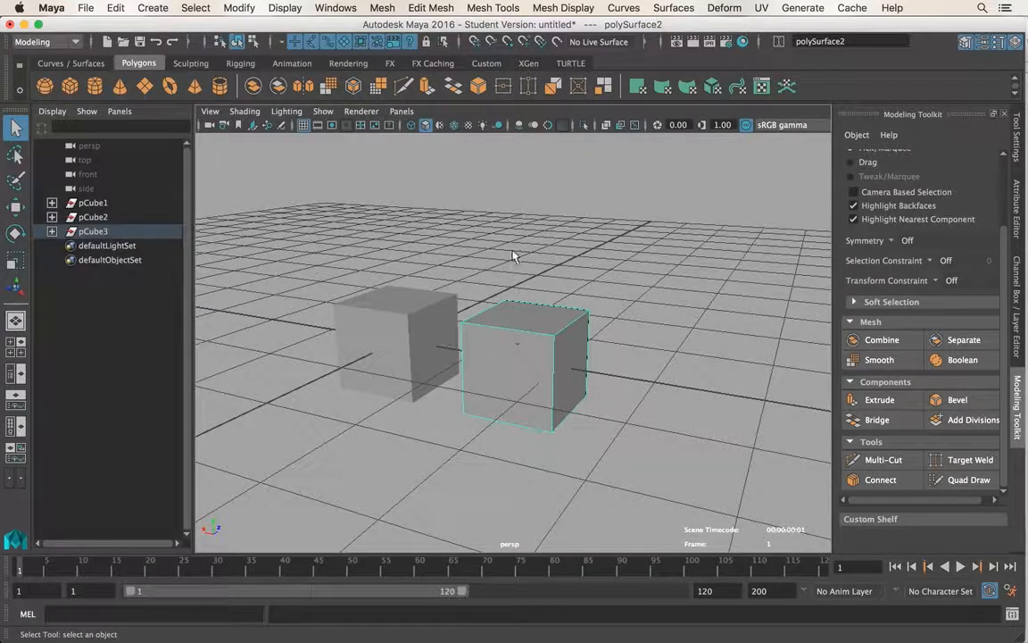
left_click(880, 362)
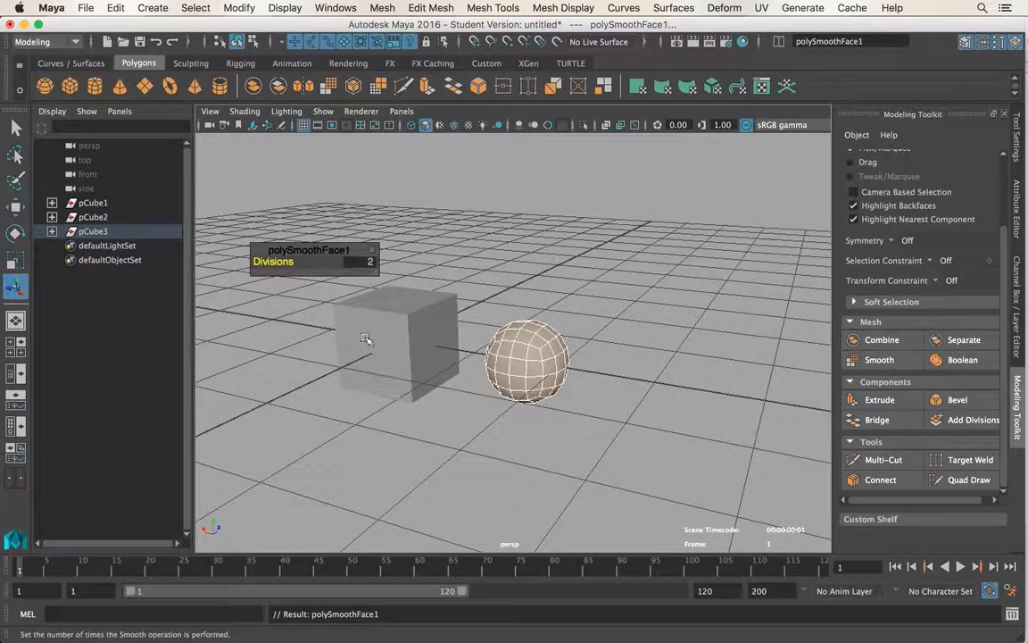
mouse_move(290, 261)
left_mouse_down()
mouse_move(303, 262)
mouse_move(264, 260)
mouse_move(300, 259)
left_mouse_up()
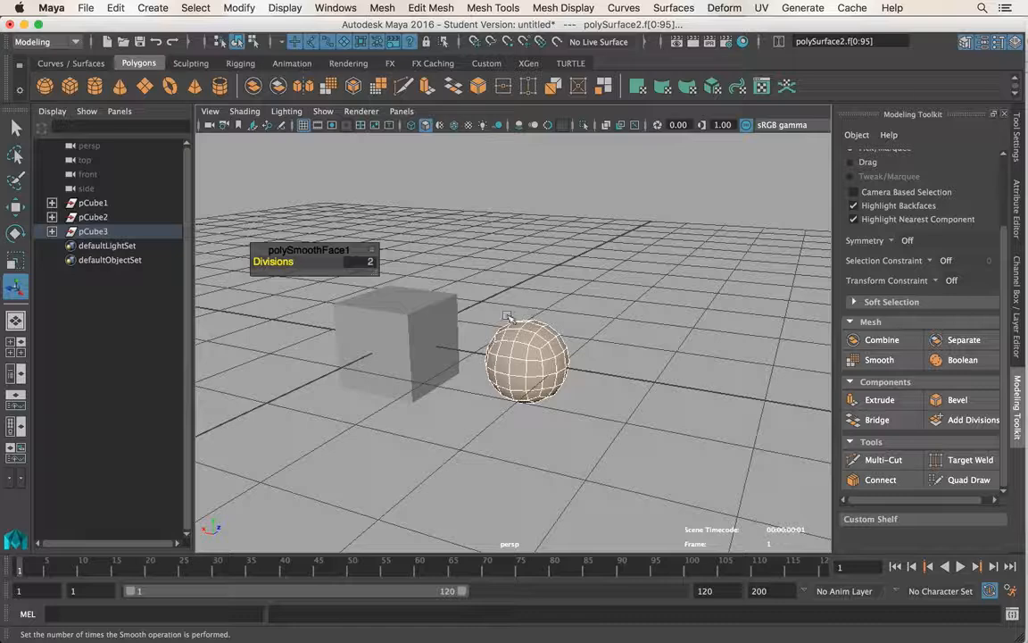
left_click_drag(492, 314, 529, 301, "alt")
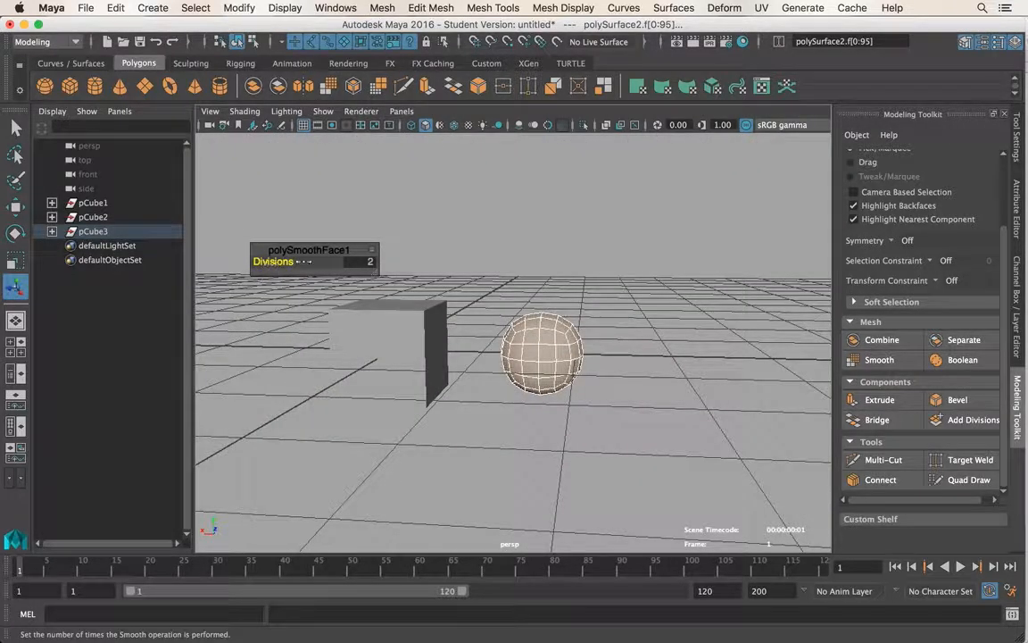
left_click(523, 260)
left_click_drag(534, 380, 534, 420, "alt")
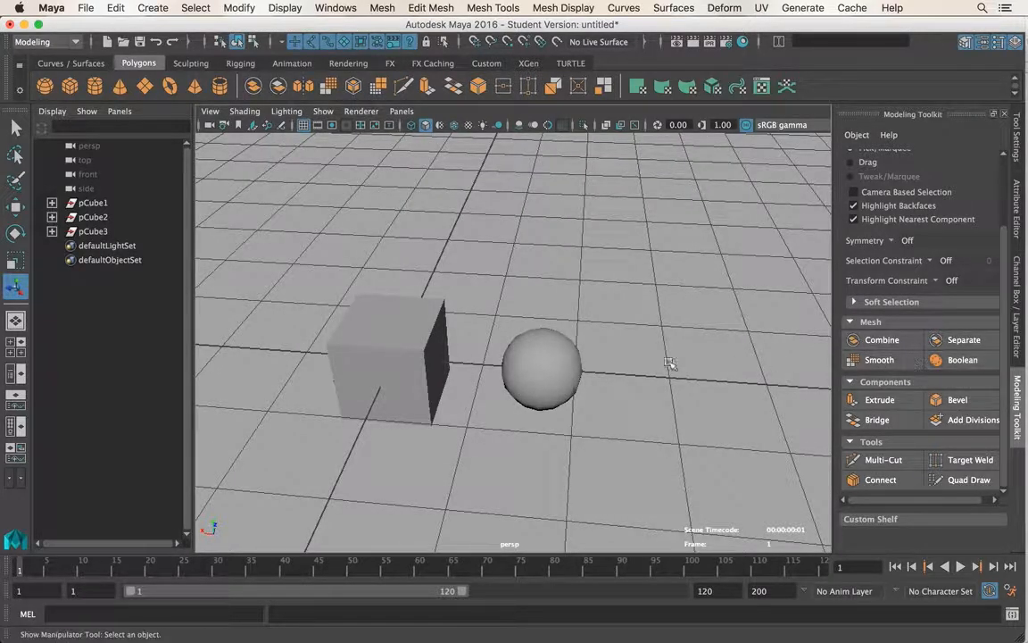
- Move the smoothed sphere toward the cube and upward so it overlaps the cube's upper corner
key("q")
left_click(535, 373)
key("w")
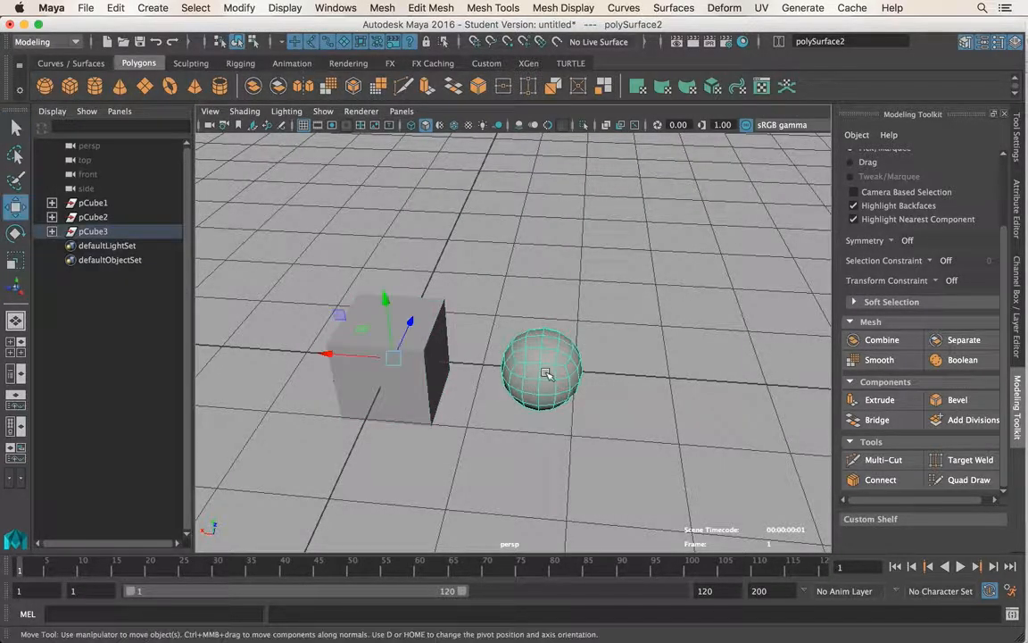
left_click_drag(369, 355, 270, 350)
left_click_drag(291, 295, 409, 335)
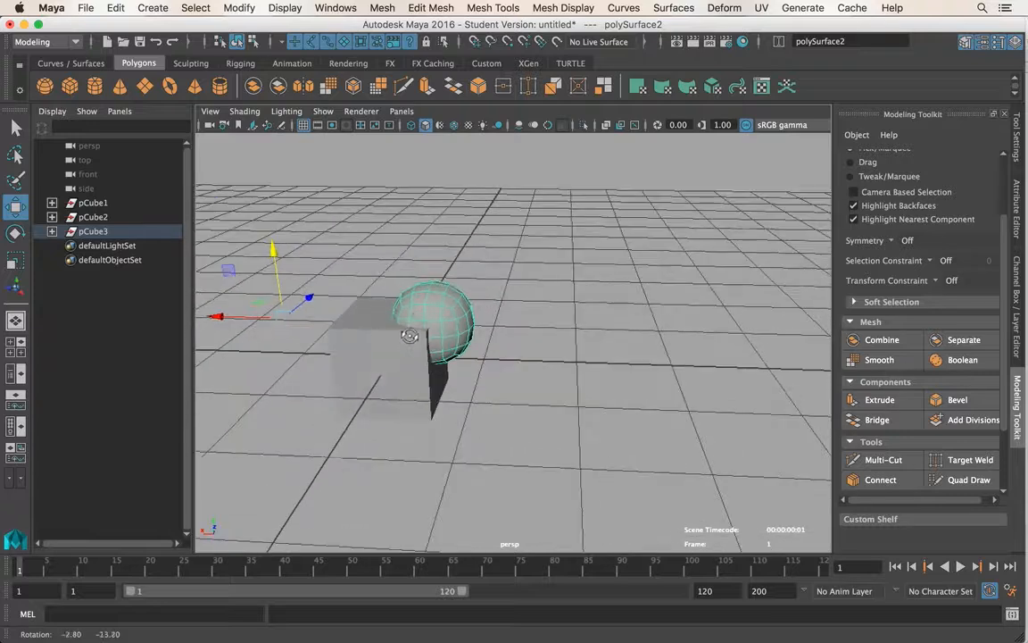
- Select the cube and the overlapping sphere and combine them with a Boolean union
key("q")
left_click(399, 361)
left_click(460, 313, "shift")
left_click_drag(544, 366, 482, 355, "alt")
left_click(952, 366)
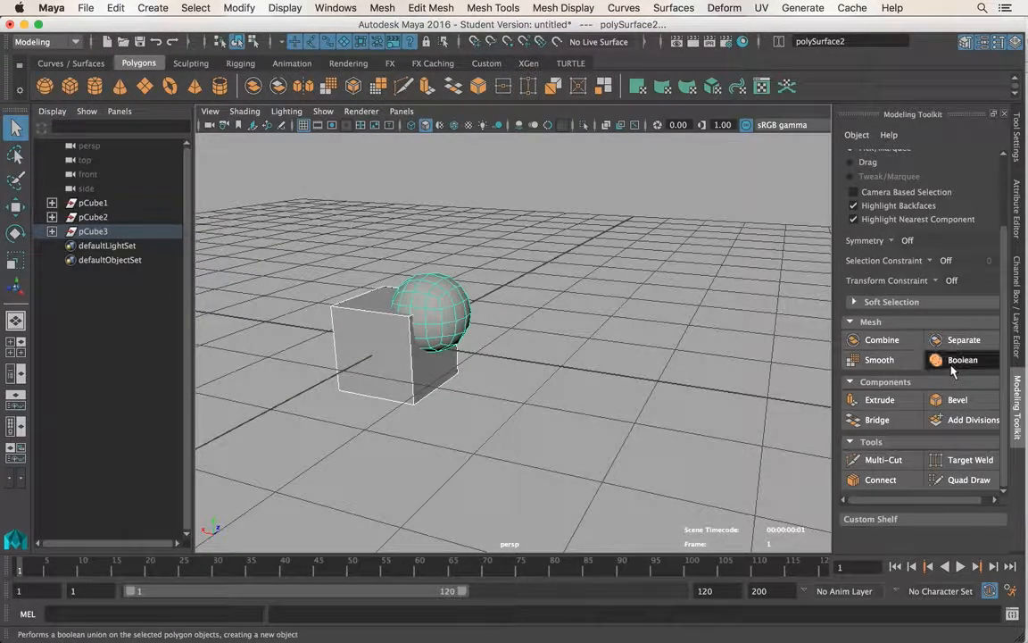
left_click_drag(358, 256, 608, 195)
left_click_drag(401, 314, 346, 282, "alt")
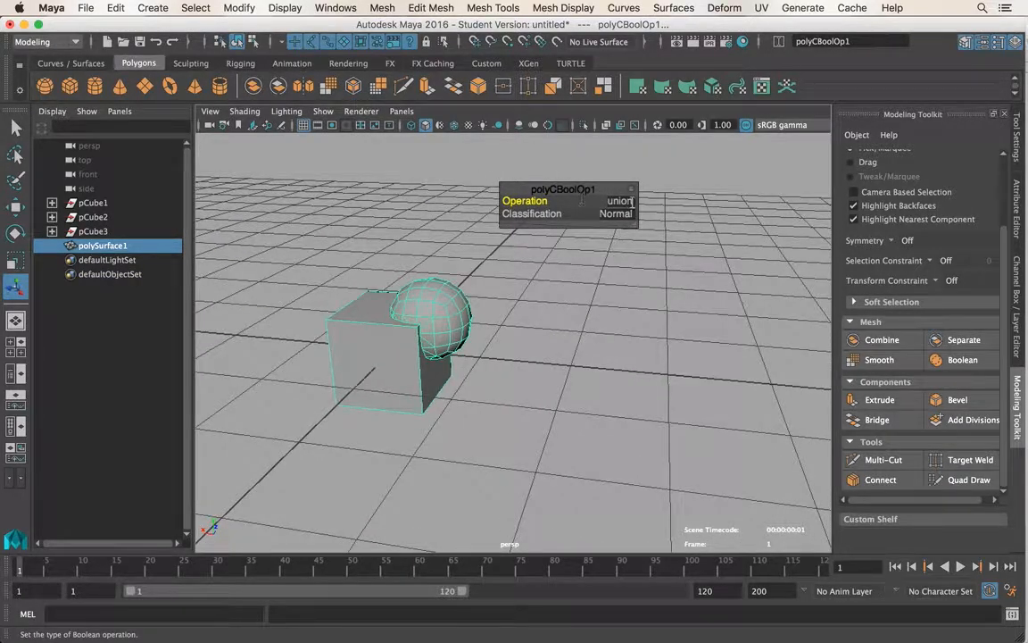
- Change the Boolean operation from union to difference and inspect the cut cube
left_click(631, 201)
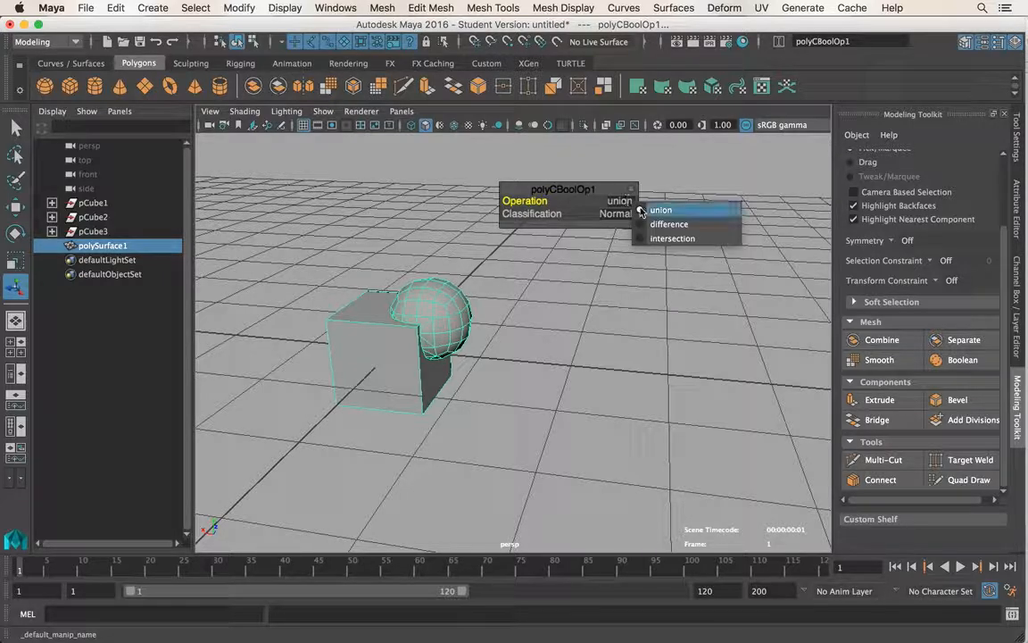
left_click(640, 224)
left_click_drag(523, 356, 451, 415, "alt")
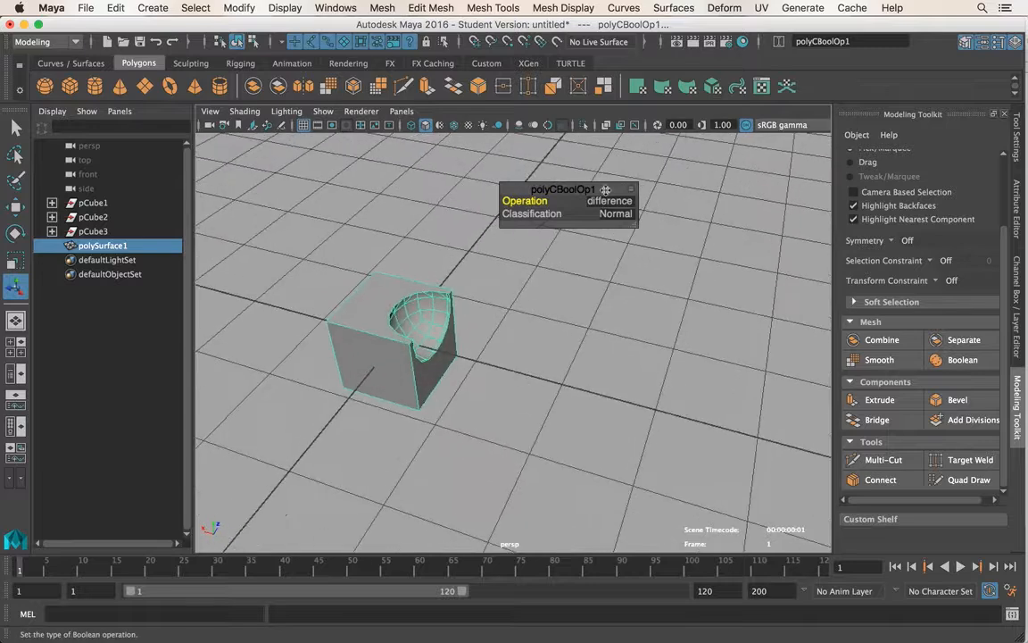
- Set the Boolean operation to intersection and inspect the overlapping volume up close
left_click(611, 201)
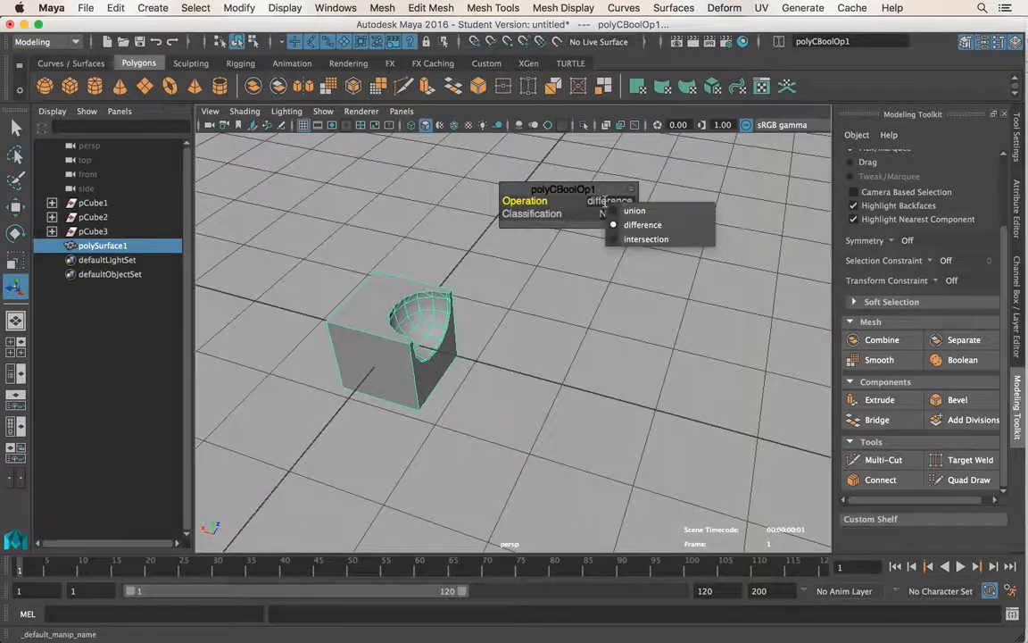
left_click(645, 240)
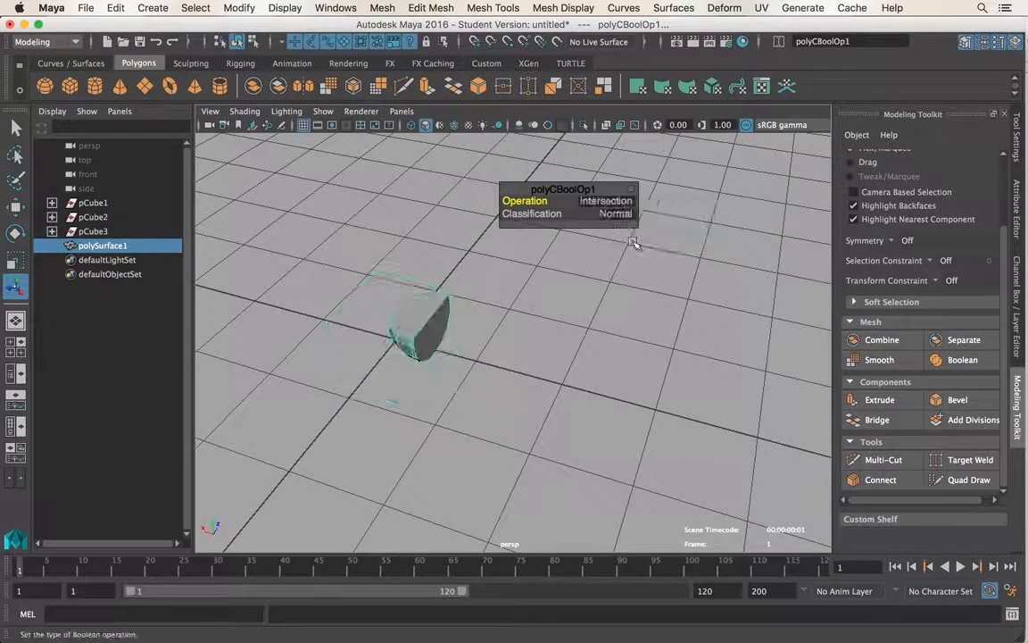
left_click_drag(527, 357, 504, 376, "alt")
right_click_drag(308, 385, 400, 359, "alt")
left_click_drag(400, 360, 616, 357, "alt")
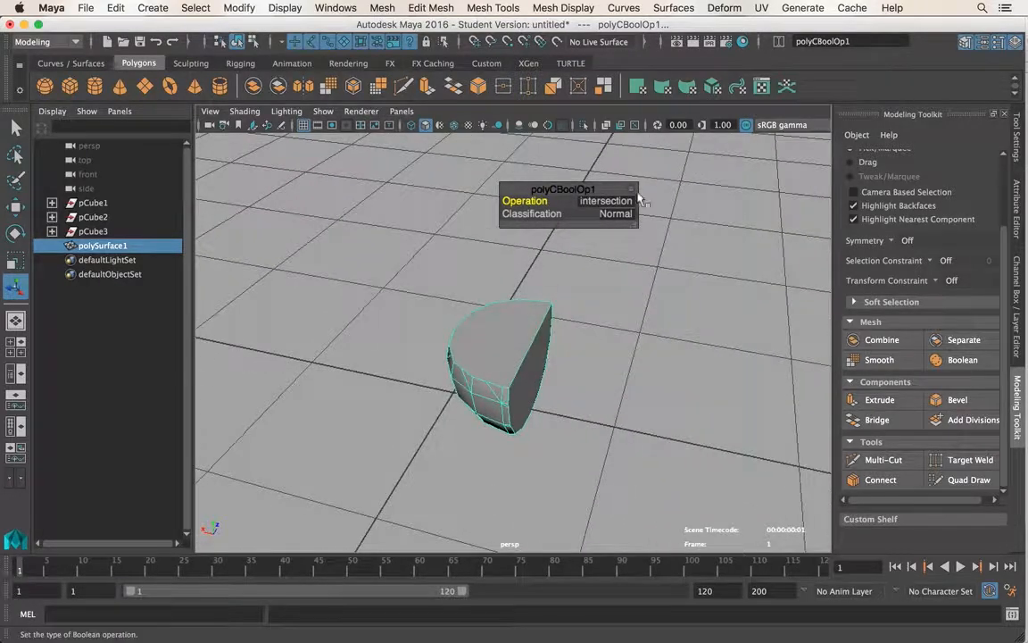
- Switch the Boolean operation from intersection back to difference and close the operation's settings
left_click(660, 227)
left_click_drag(571, 384, 549, 350, "alt")
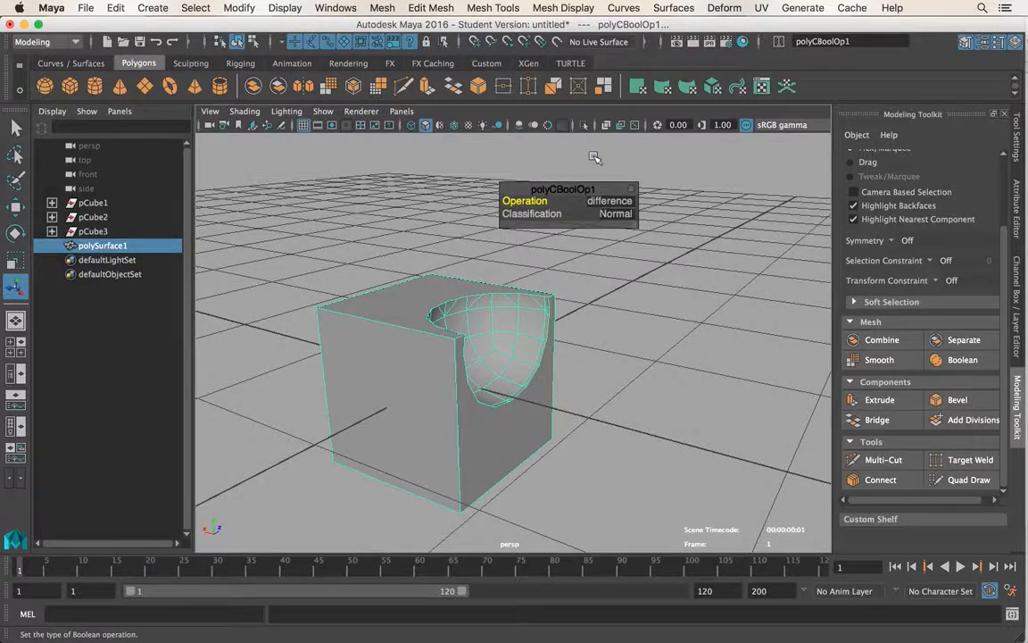
left_click(527, 202)
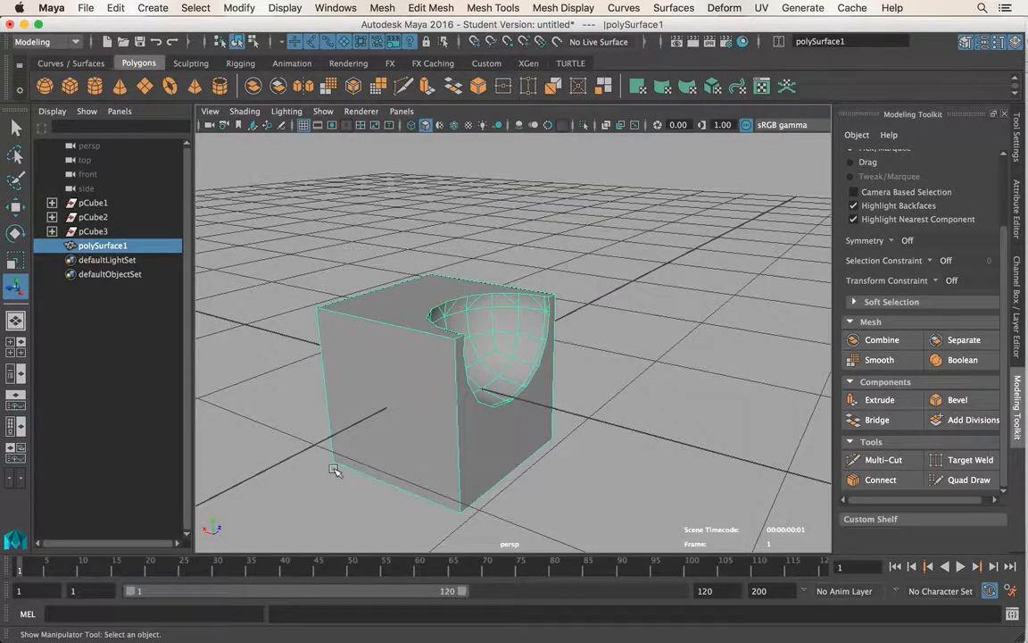
- Delete the Boolean mesh and the leftover pCube1, pCube2 and pCube3 nodes
key("Delete")
left_click_drag(122, 236, 107, 204)
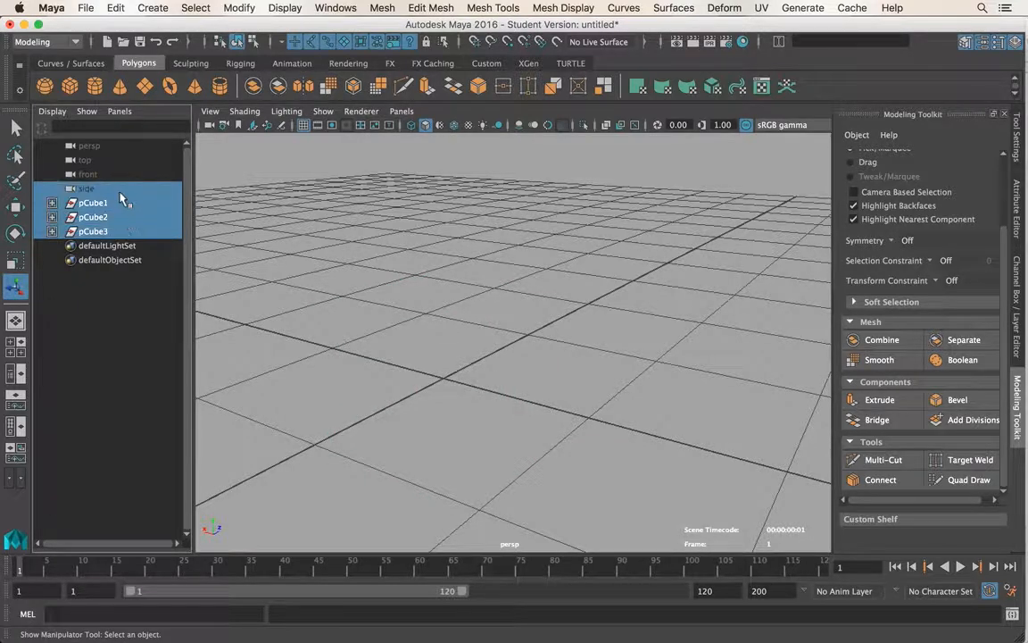
key("Delete")
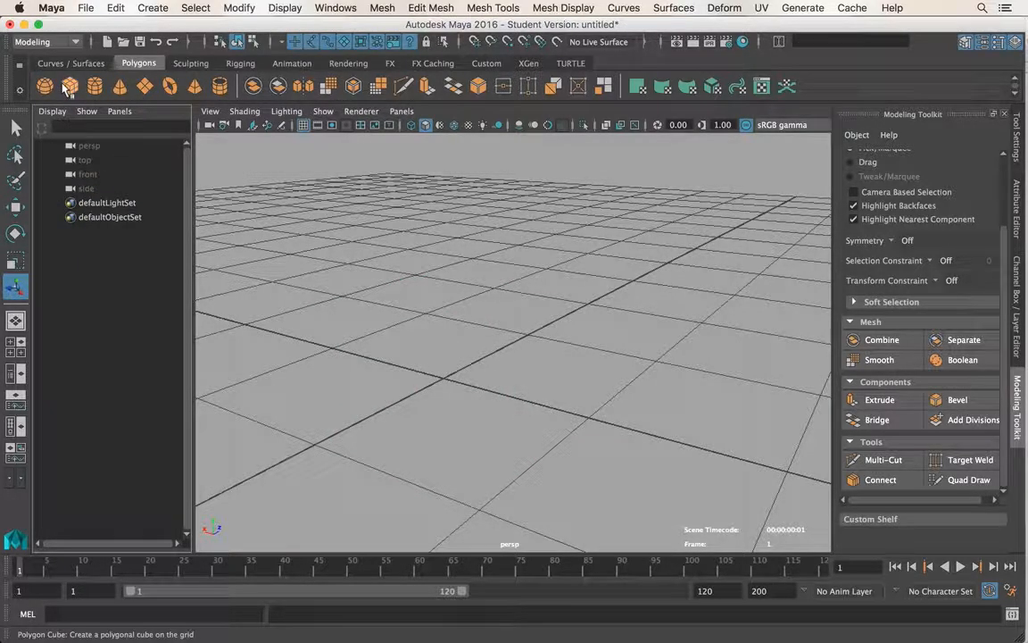
- Create a new polygon cube on the grid and deselect it
left_click(70, 86)
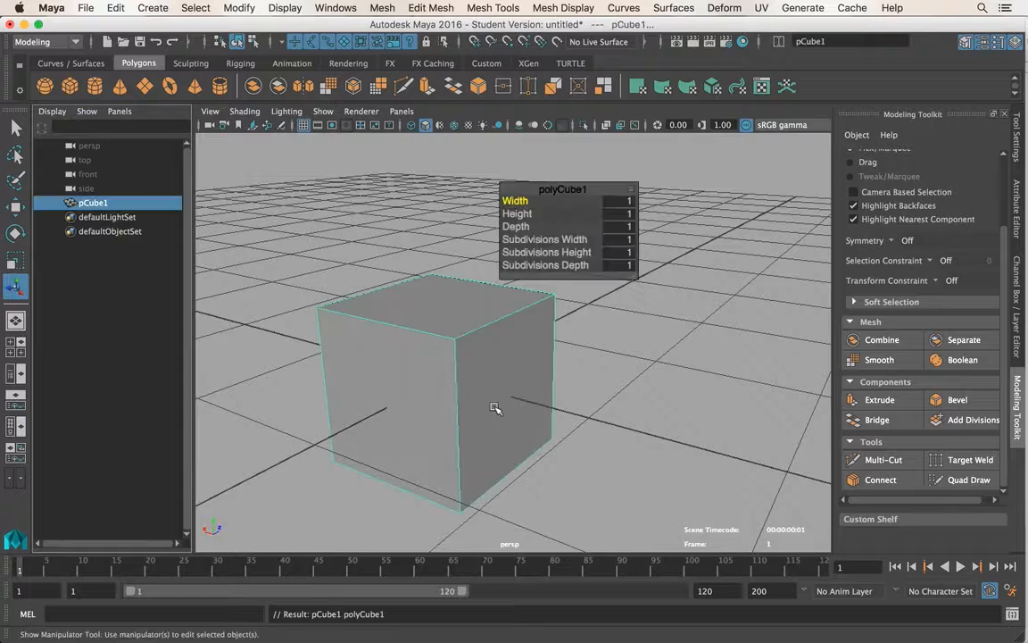
left_click_drag(654, 418, 587, 443, "alt")
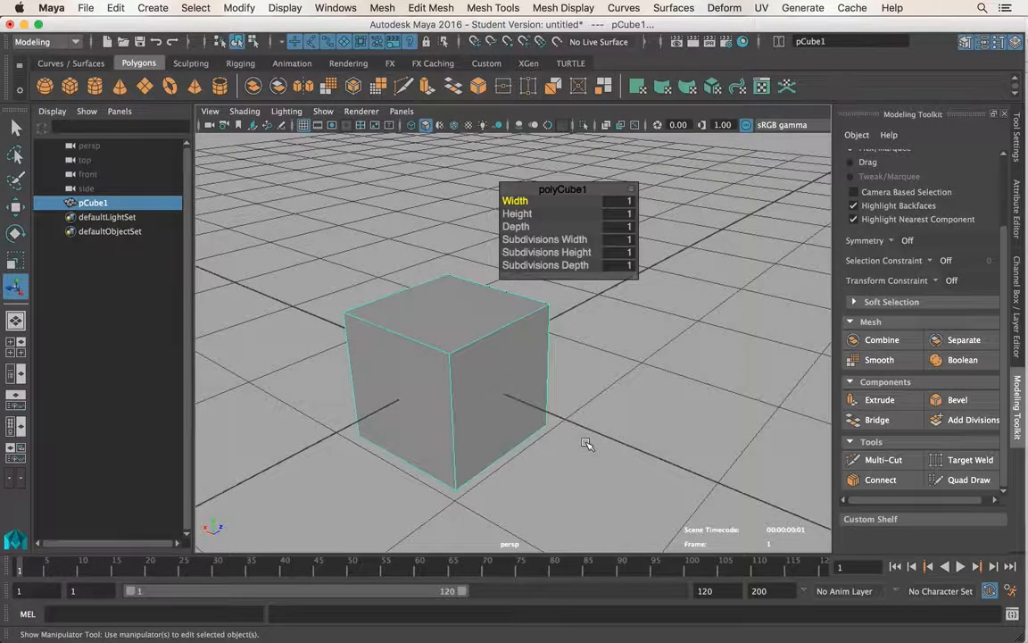
left_click(590, 447)
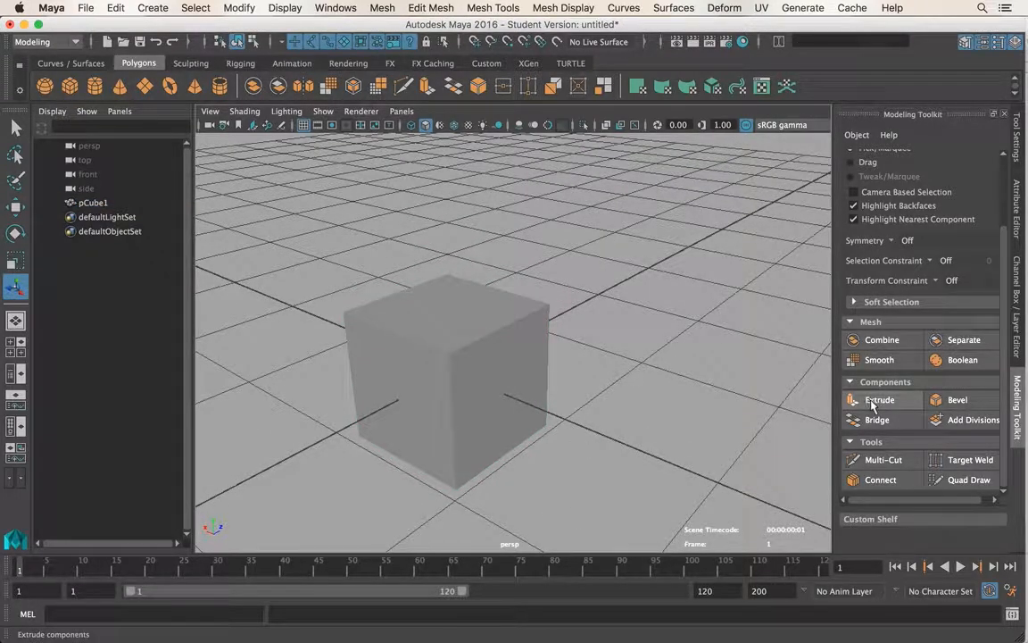
- Select one side face of the new cube and extrude it outward with a Local Translate Z of about 0.95
left_click(386, 357)
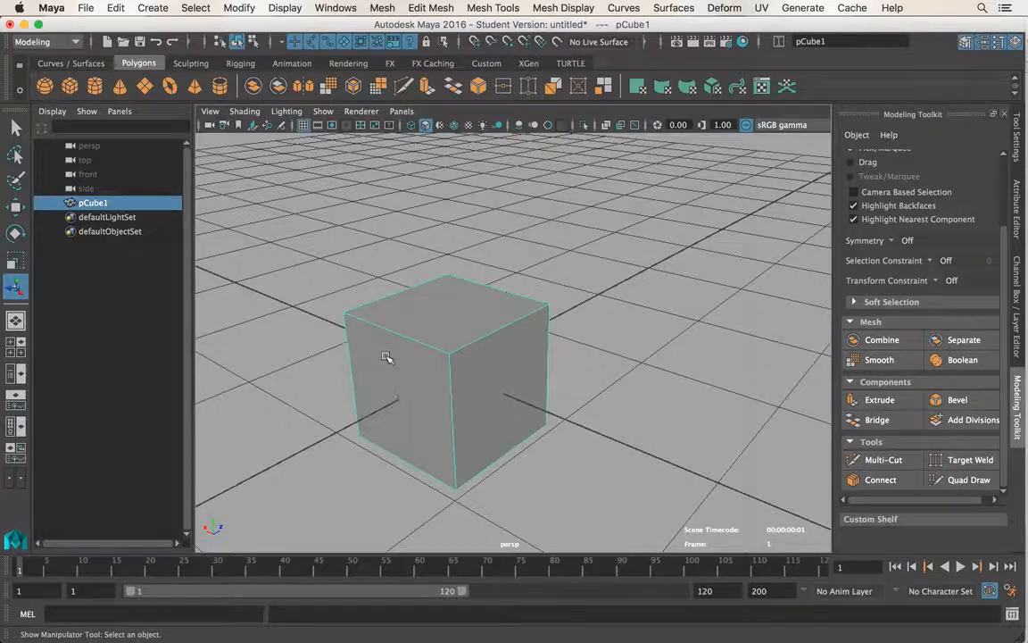
left_click_drag(385, 357, 427, 314, "alt")
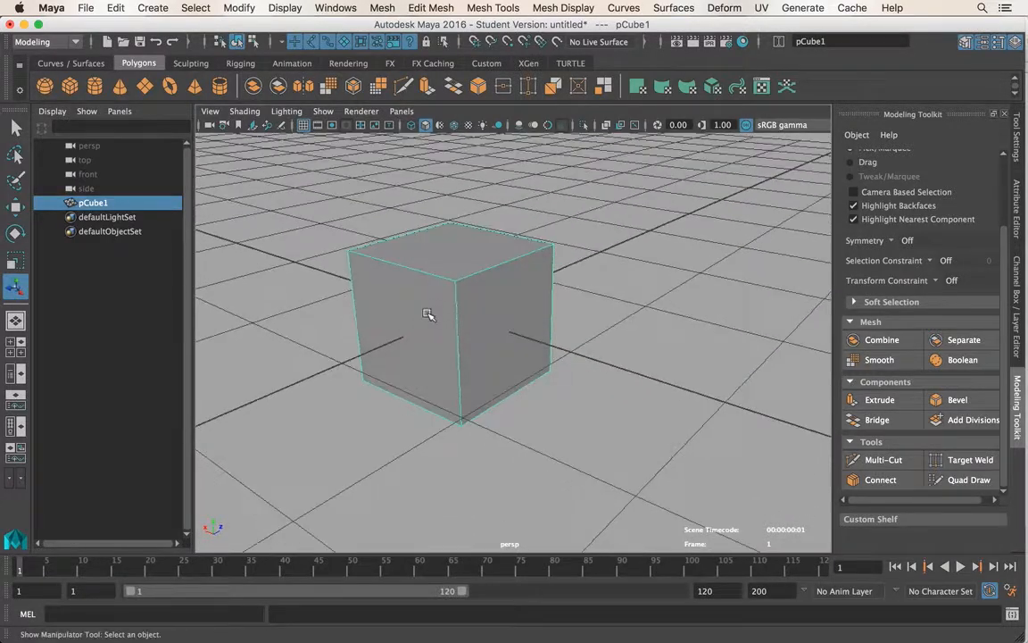
right_click_drag(529, 291, 527, 269)
left_click(528, 283)
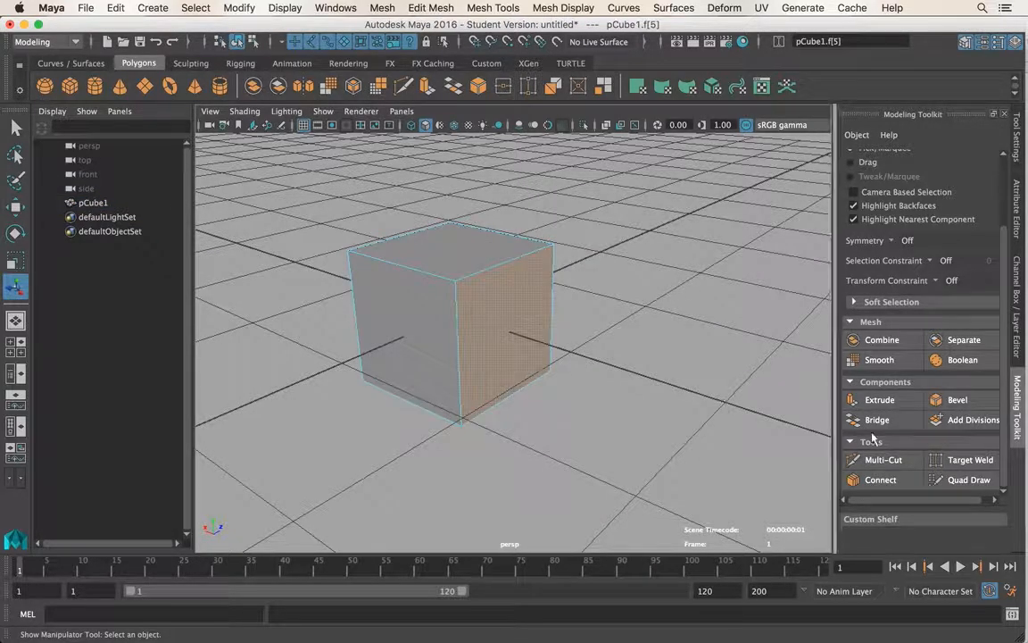
left_click(884, 406)
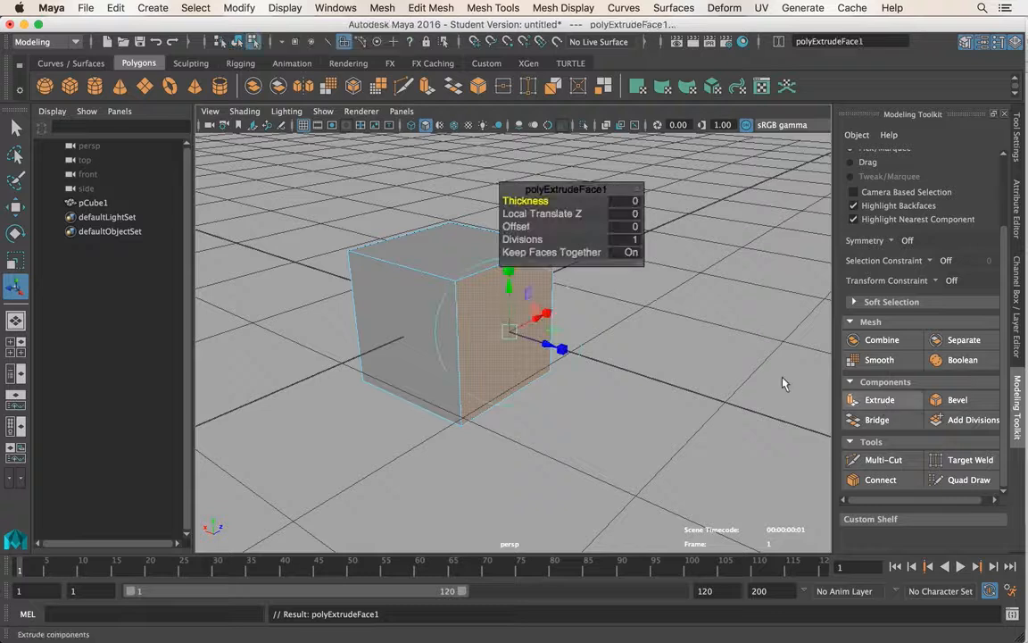
left_click_drag(547, 346, 672, 399)
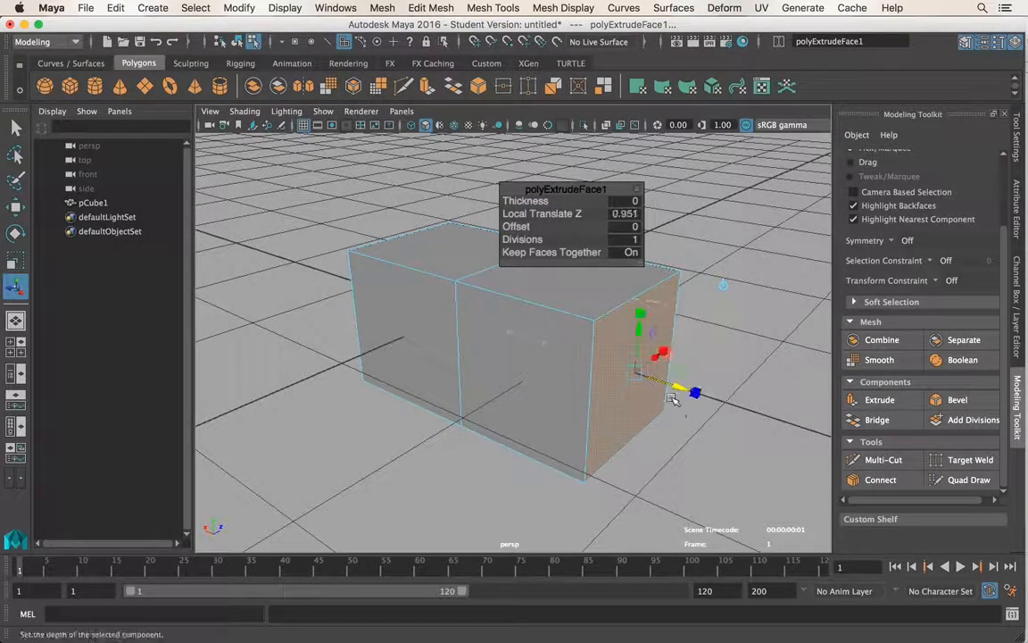
- Undo the trial move of the extruded face and shorten the extrusion to a Local Translate Z of about 0.76
left_click_drag(642, 337, 641, 293)
key("ctrl+z")
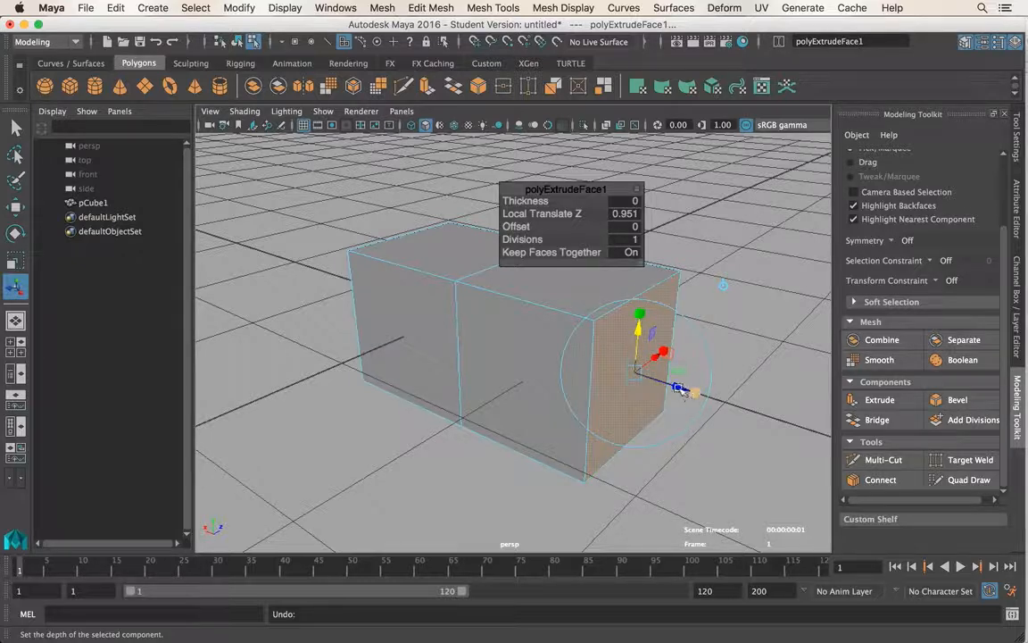
left_click_drag(679, 387, 639, 373)
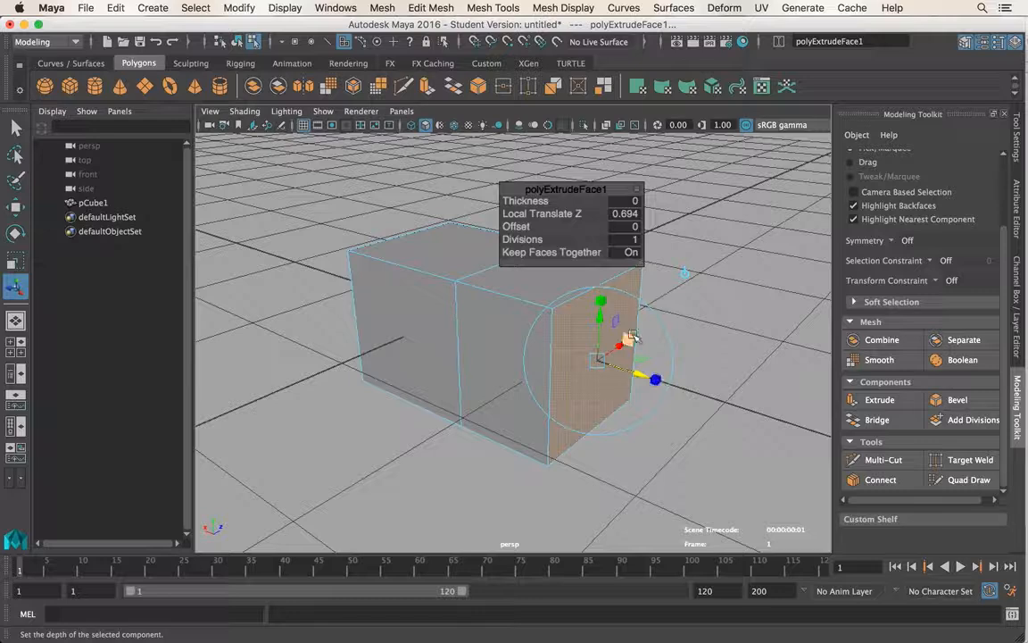
left_click_drag(629, 340, 522, 379)
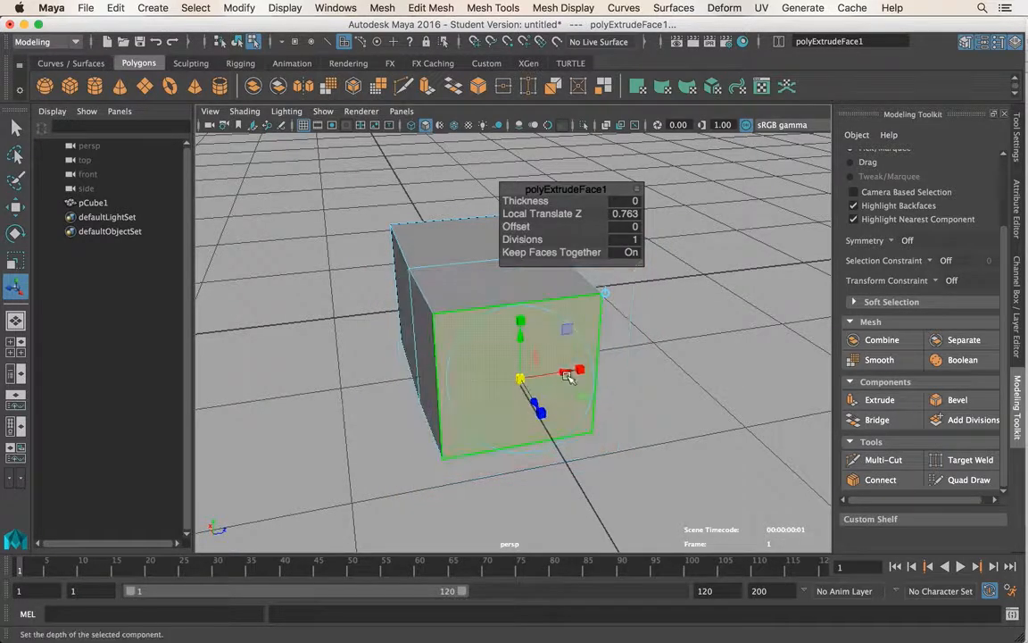
- Shift the extruded face slightly sideways along its X axis and rotate it to an angle
left_click(581, 370)
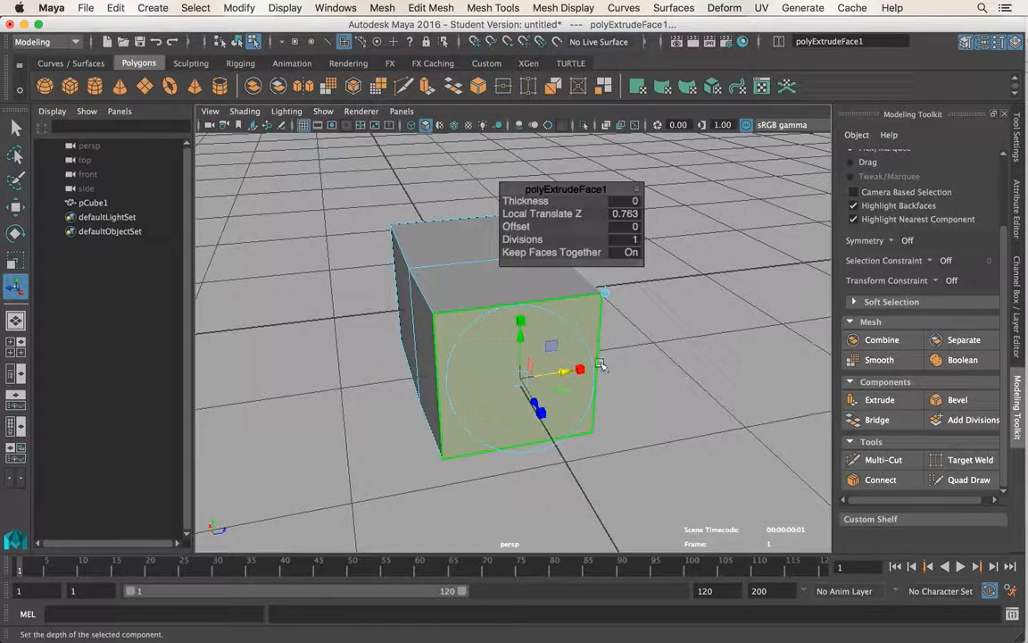
mouse_move(569, 373)
left_mouse_down()
mouse_move(555, 377)
mouse_move(576, 369)
left_mouse_up()
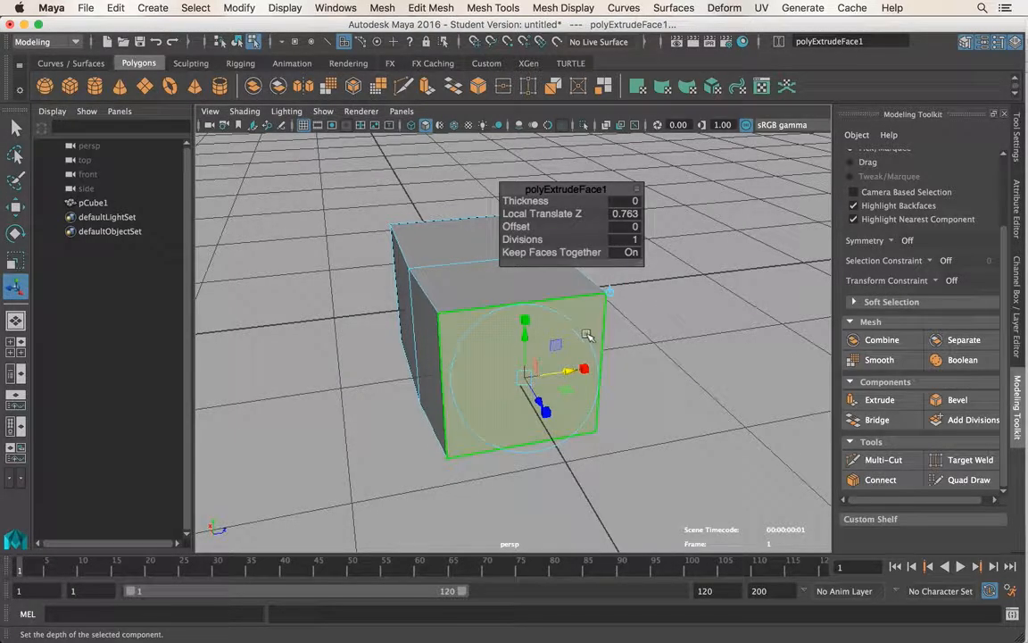
key("e")
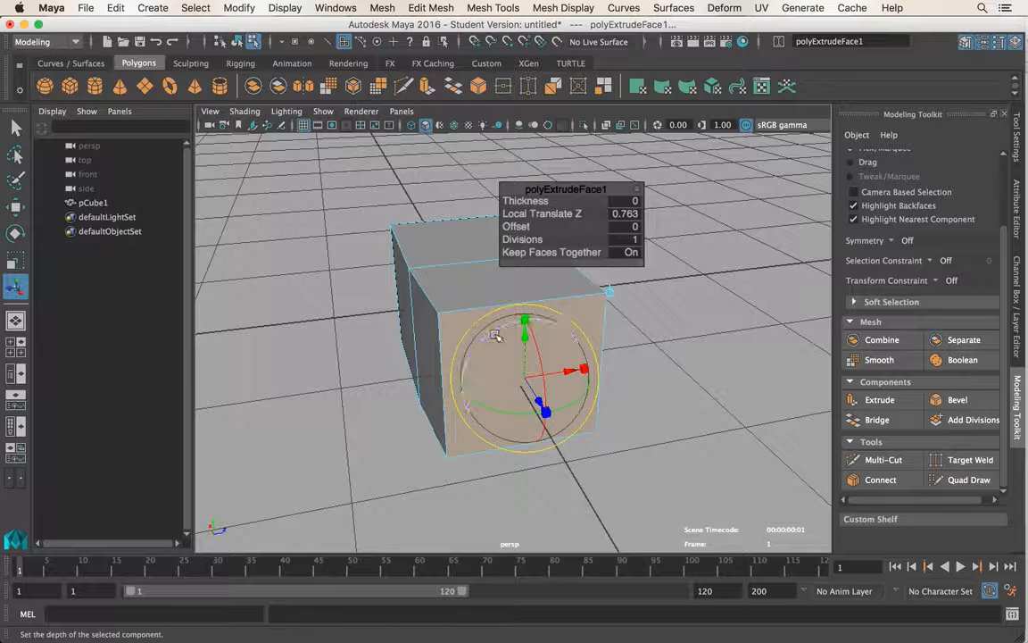
left_click_drag(557, 332, 494, 334)
mouse_move(517, 414)
left_mouse_down()
mouse_move(500, 413)
mouse_move(516, 414)
left_mouse_up()
- Adjust the extrusion's settings, raising its divisions to 4
left_click_drag(447, 421, 528, 425, "alt")
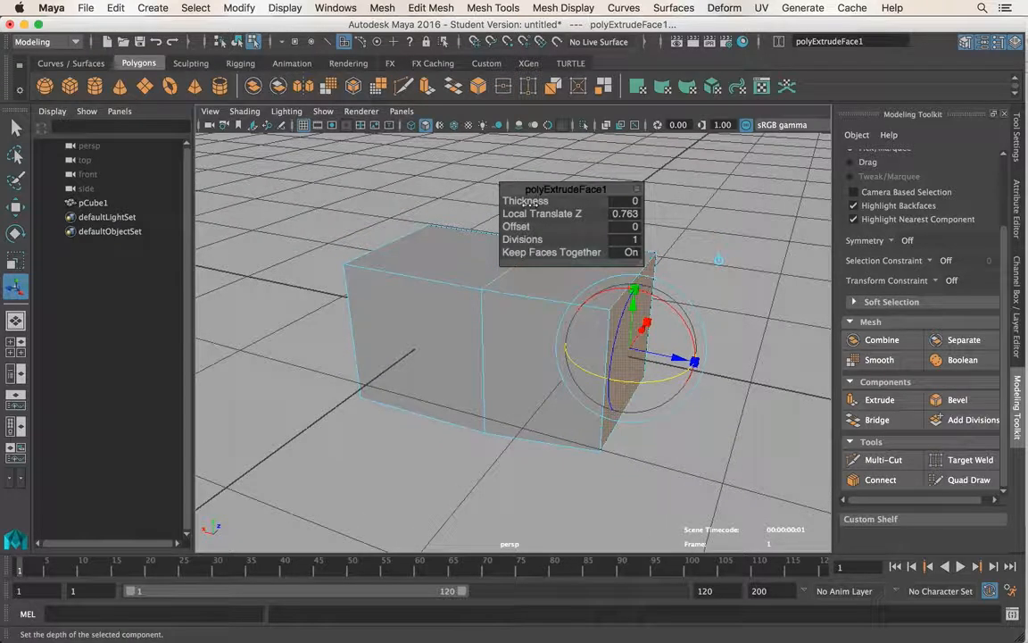
left_click_drag(530, 201, 550, 239)
left_click_drag(680, 298, 649, 344, "alt")
- Select the top face of the original cube section and extrude it straight up into a tall column
left_click(462, 256)
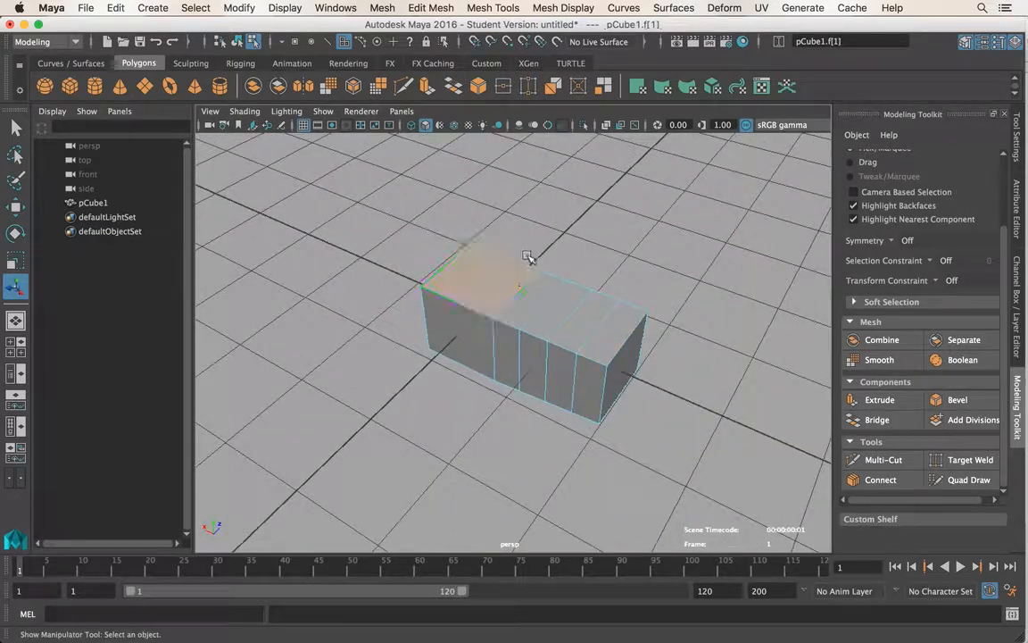
left_click_drag(589, 259, 512, 249, "alt")
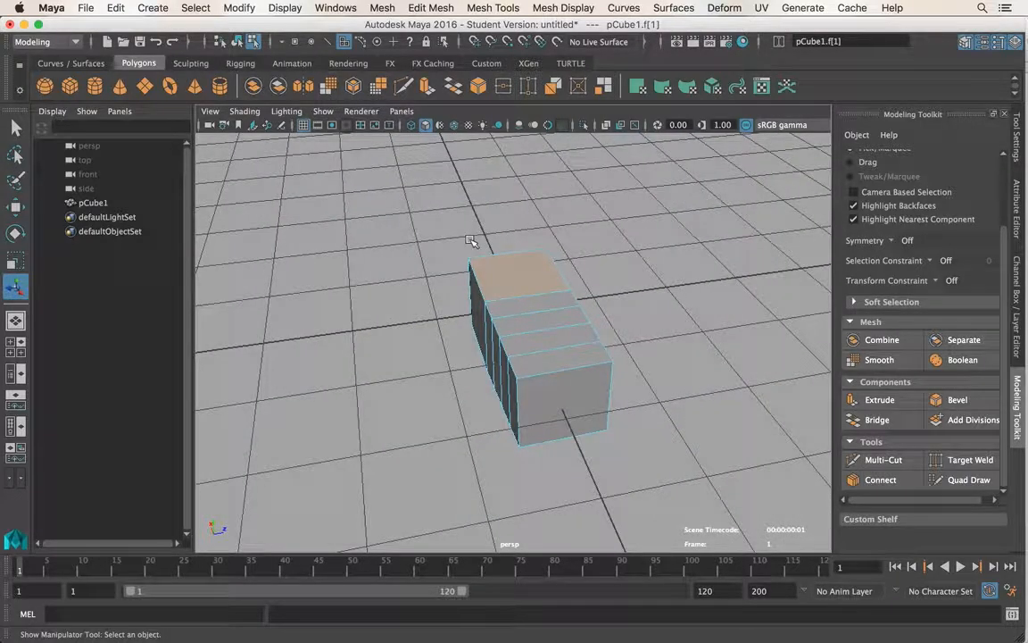
left_click_drag(466, 240, 525, 258, "alt")
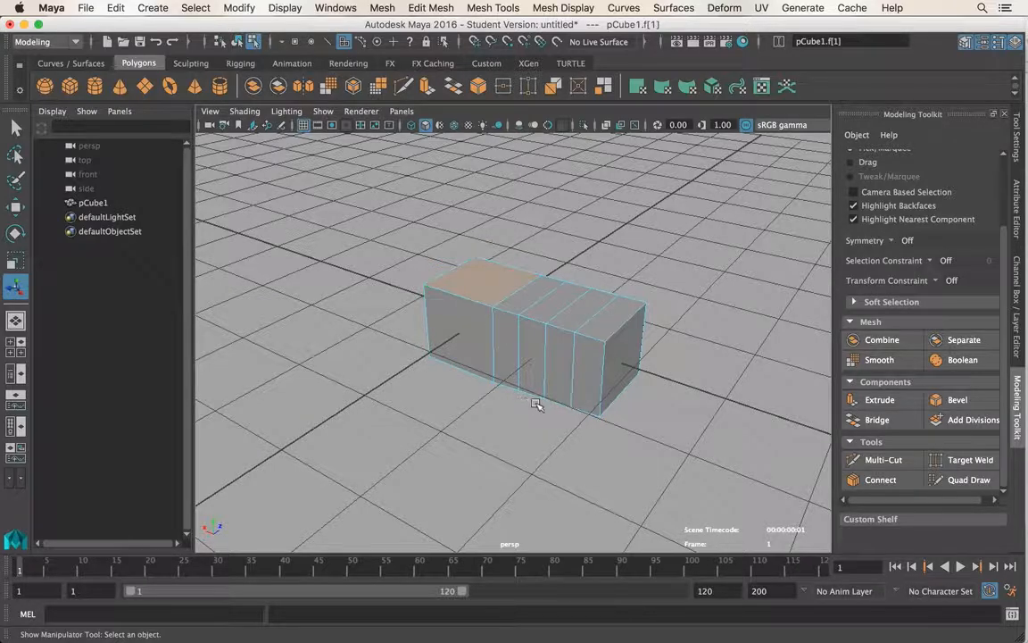
key("ctrl+e")
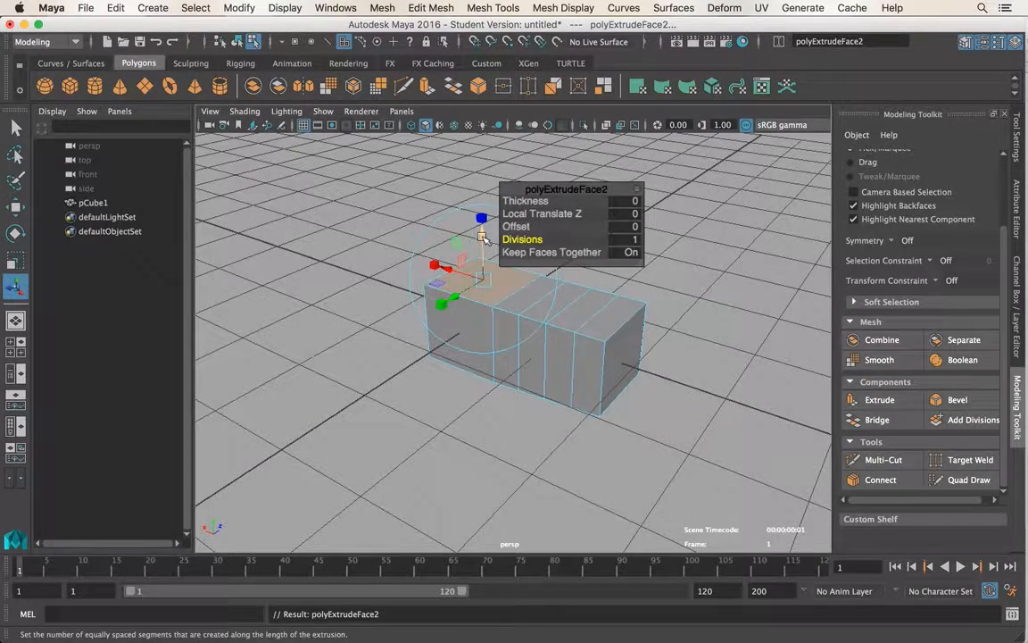
left_click_drag(481, 234, 479, 125)
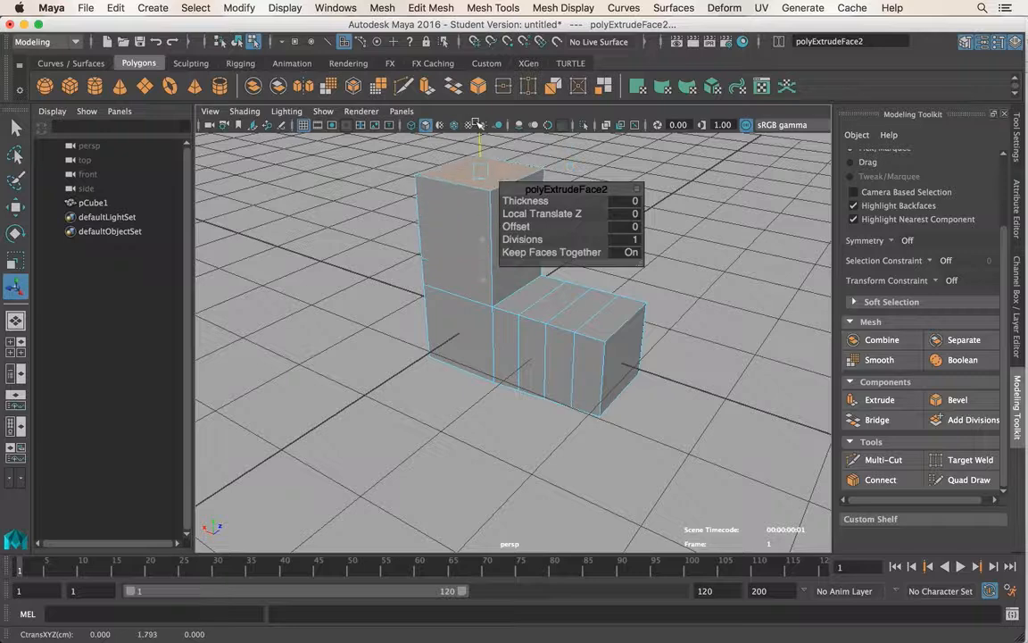
- Select the front face below the column and extrude it outward with a Local Translate Z of about 1.61
left_click(447, 322)
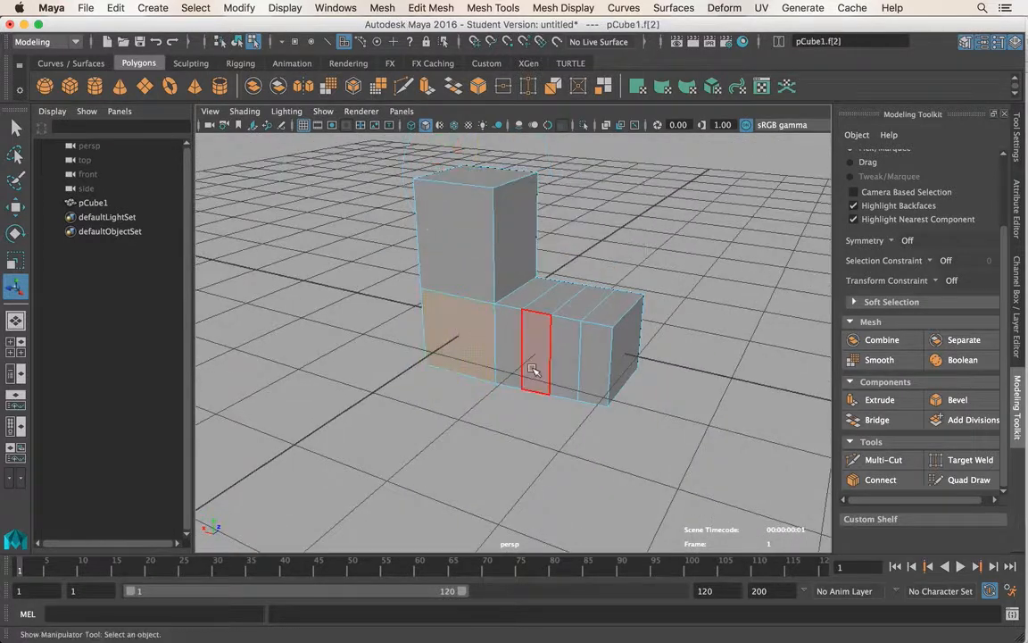
left_click_drag(532, 369, 474, 321, "alt")
key("ctrl+e")
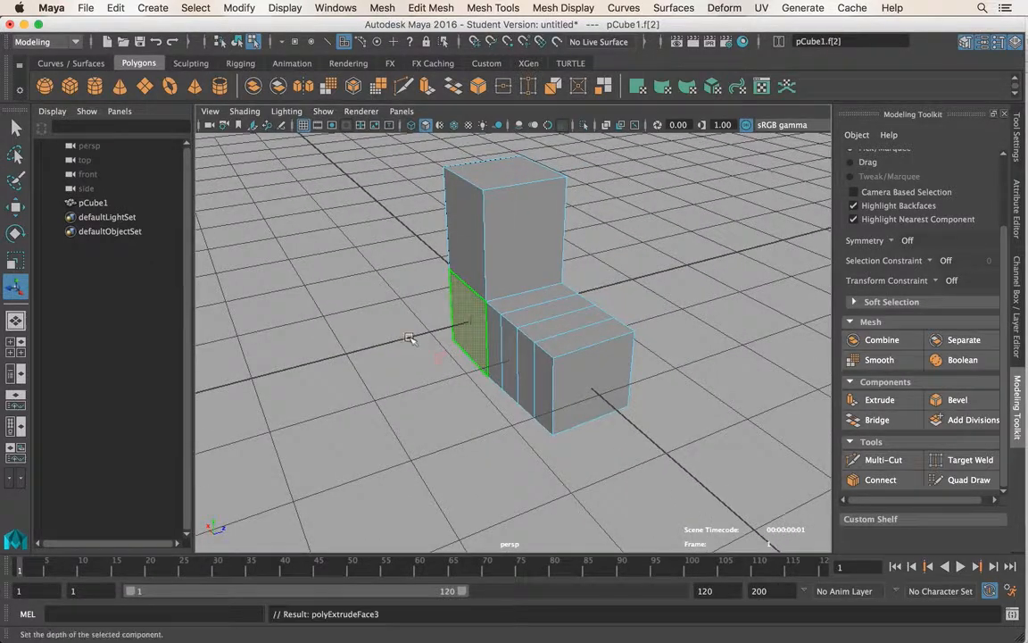
left_click_drag(412, 337, 536, 370)
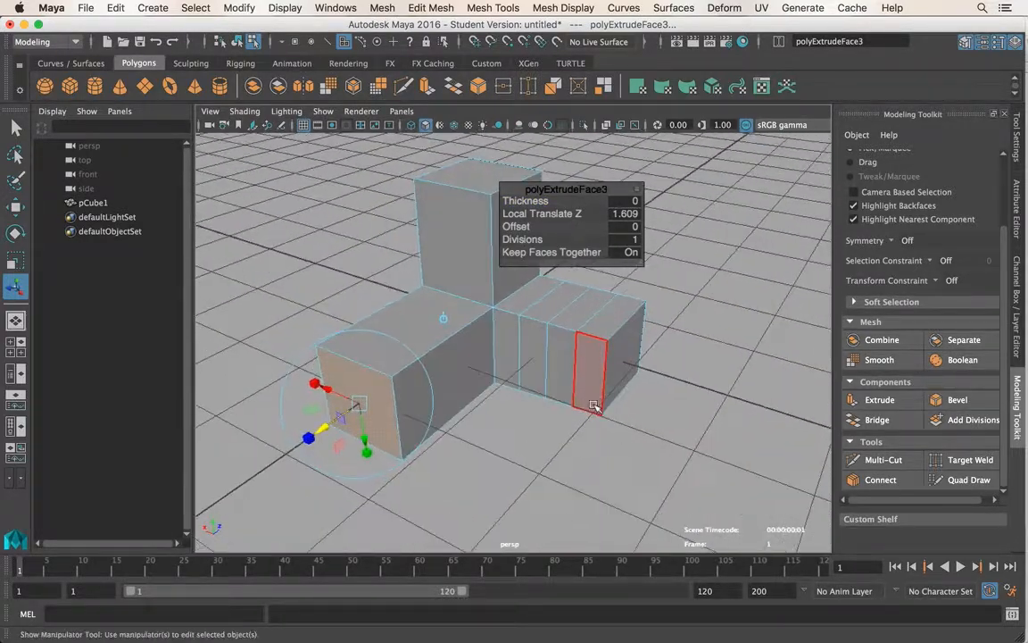
- Return to object mode, select the whole extruded shape and delete it
key("q")
right_click_drag(470, 231, 572, 210)
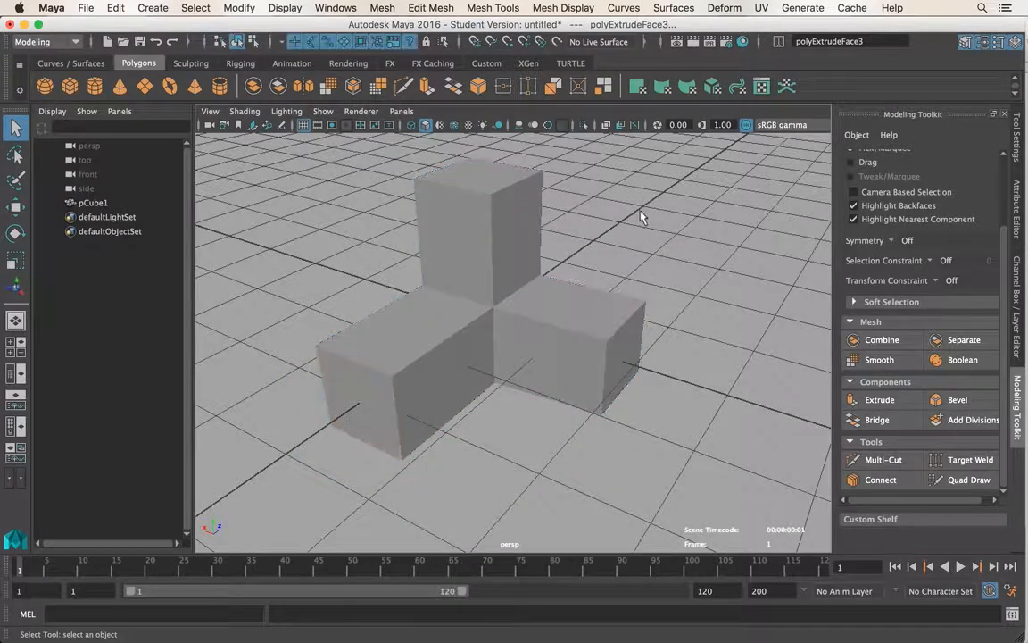
left_click_drag(283, 452, 283, 453)
mouse_move(582, 427)
left_mouse_down("alt")
mouse_move(530, 409)
mouse_move(583, 409)
mouse_move(576, 418)
left_mouse_up("alt")
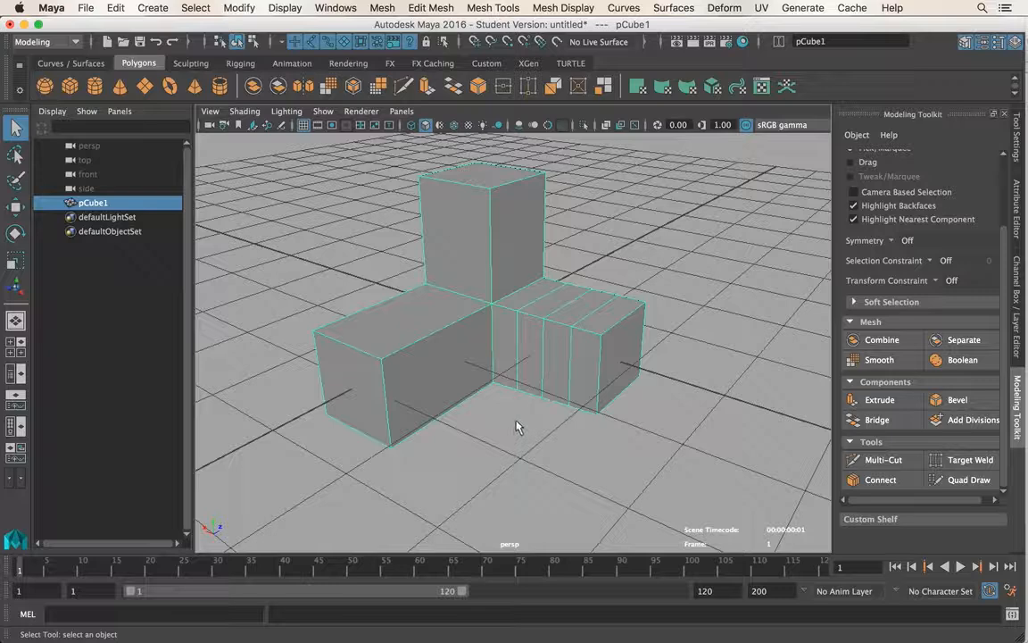
left_click_drag(516, 426, 530, 300, "alt")
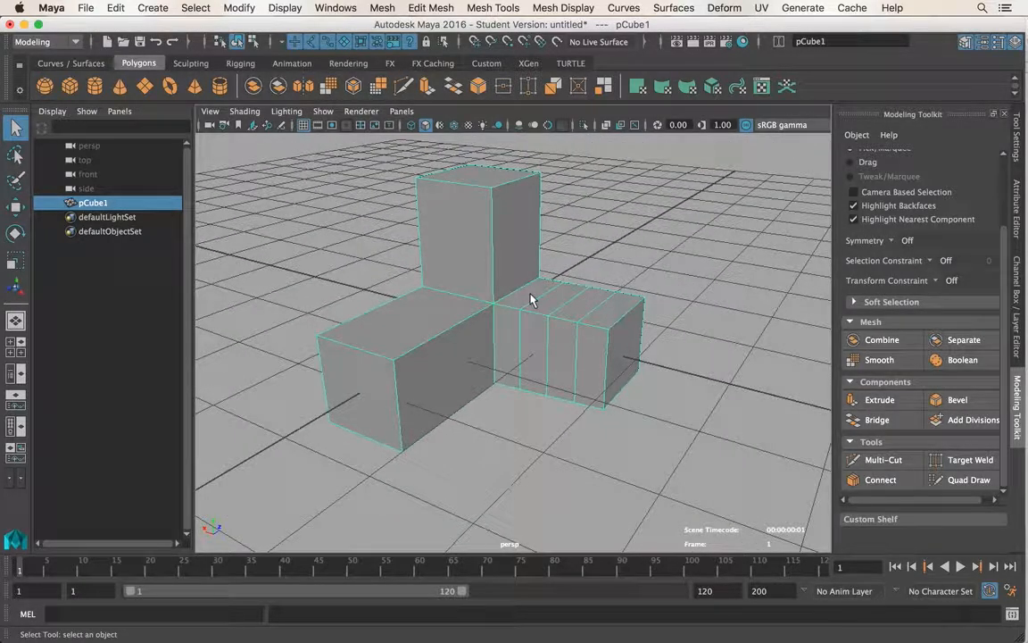
key("Delete")
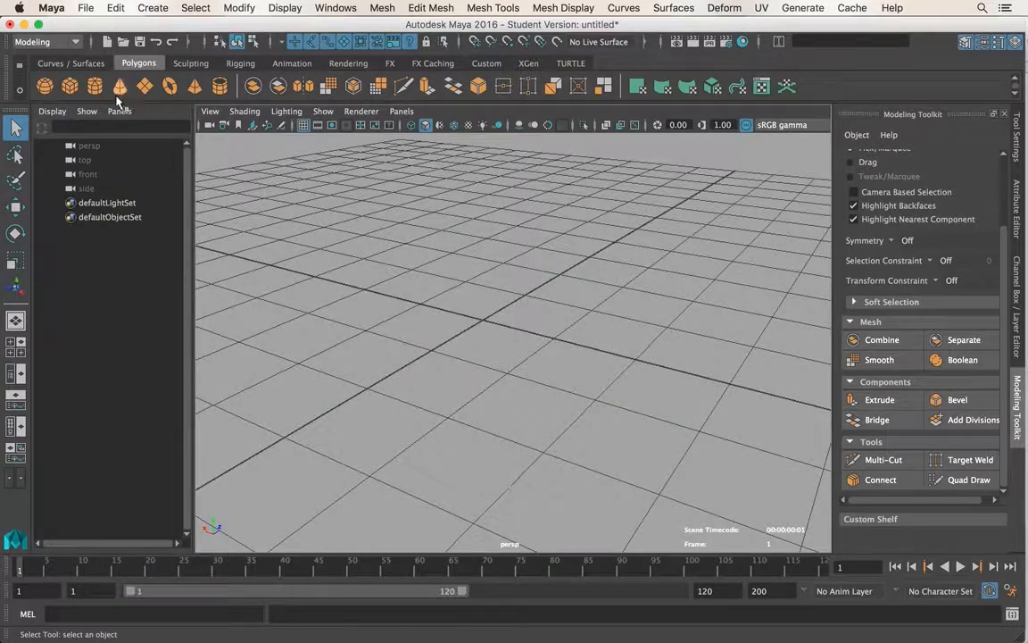
- Create a new polygon cube at the centre of the grid
left_click(73, 88)
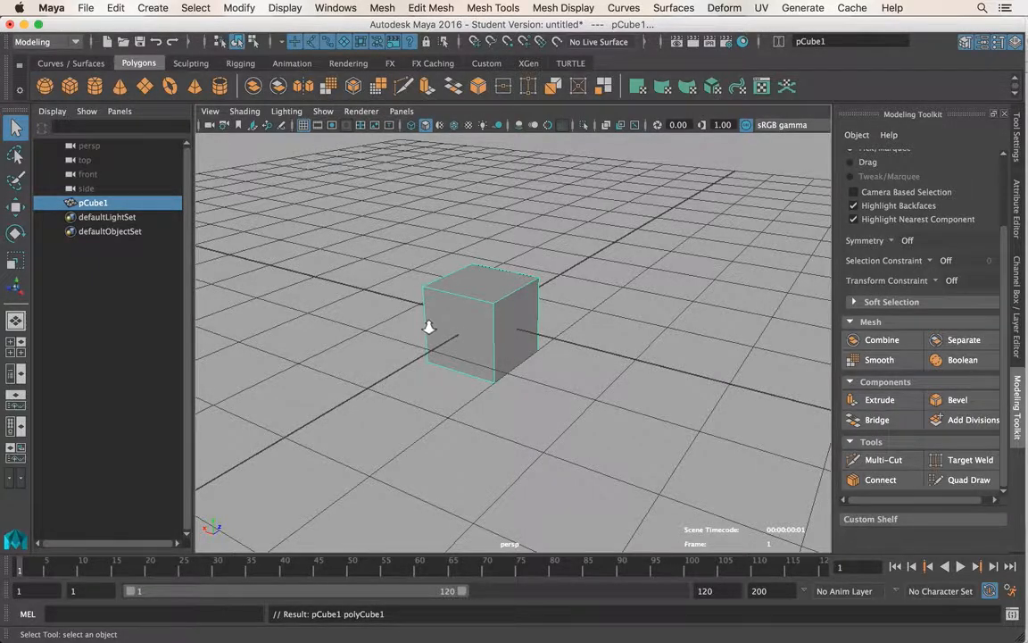
right_click_drag(429, 327, 759, 283, "alt")
middle_click_drag(427, 275, 490, 334, "alt")
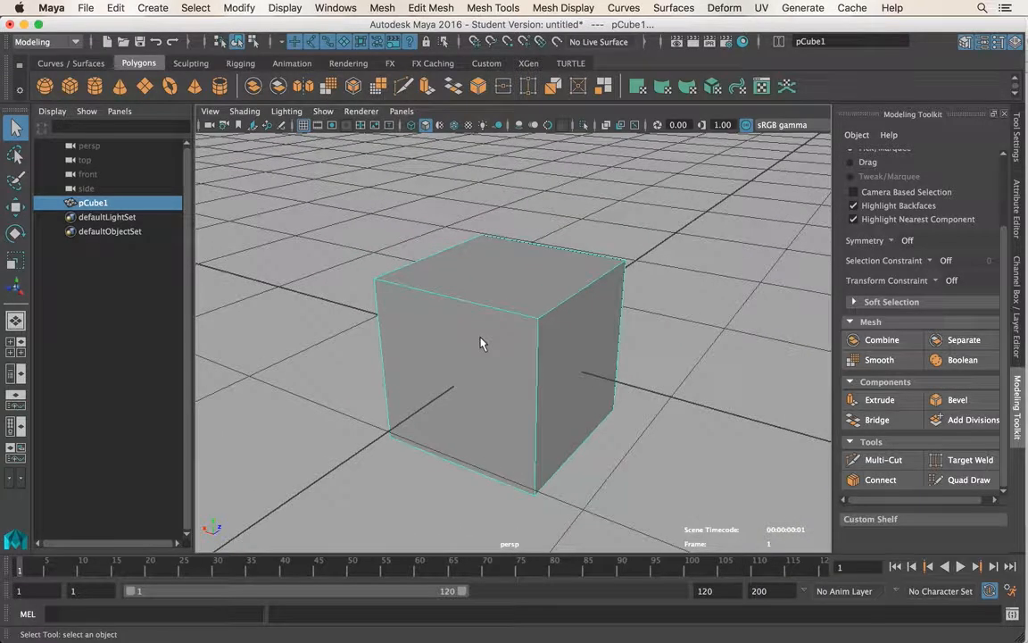
left_click_drag(480, 338, 475, 340, "alt")
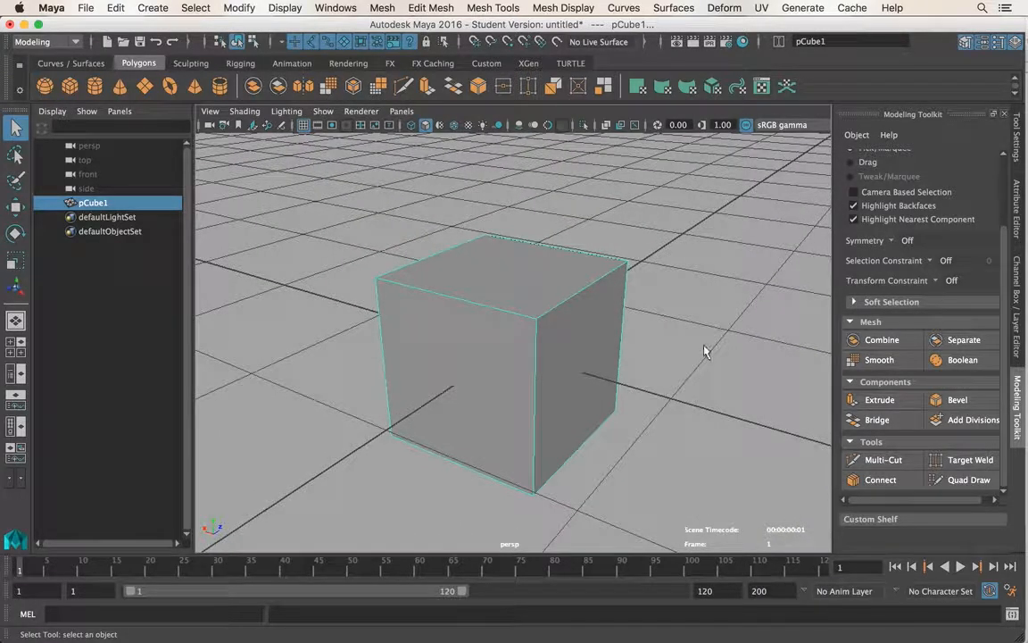
- Try a bevel on the whole cube, inspect it from several angles and undo it
left_click(942, 408)
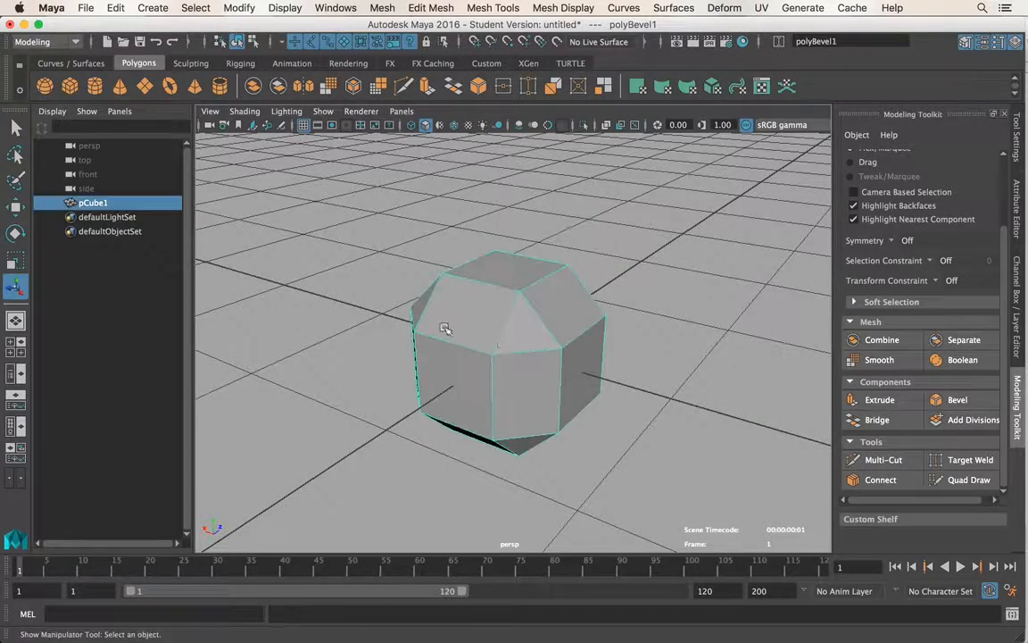
left_click_drag(445, 328, 483, 341, "alt")
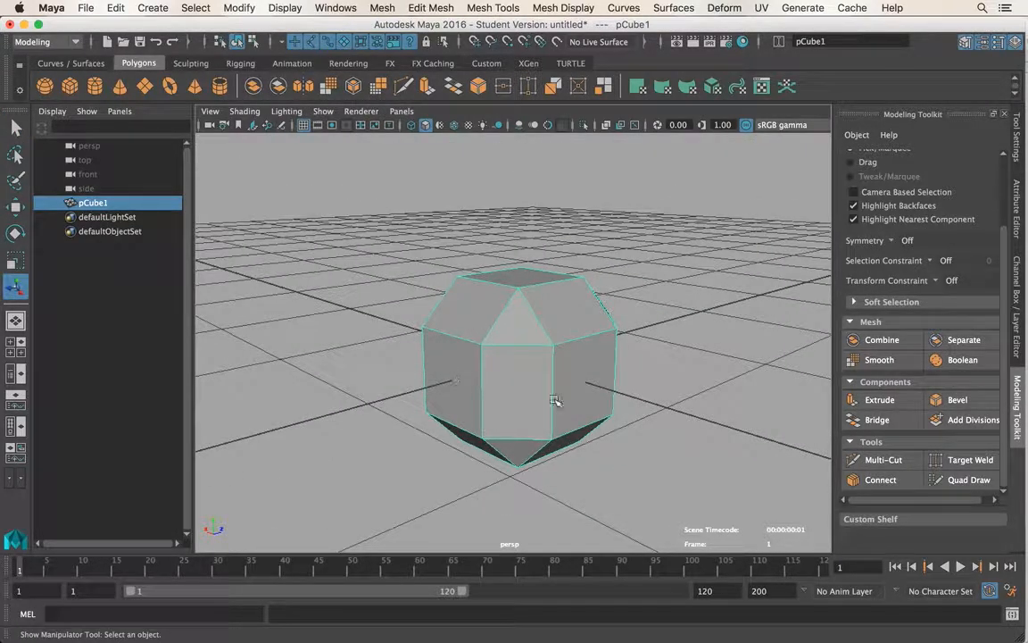
left_click_drag(579, 340, 631, 363, "alt")
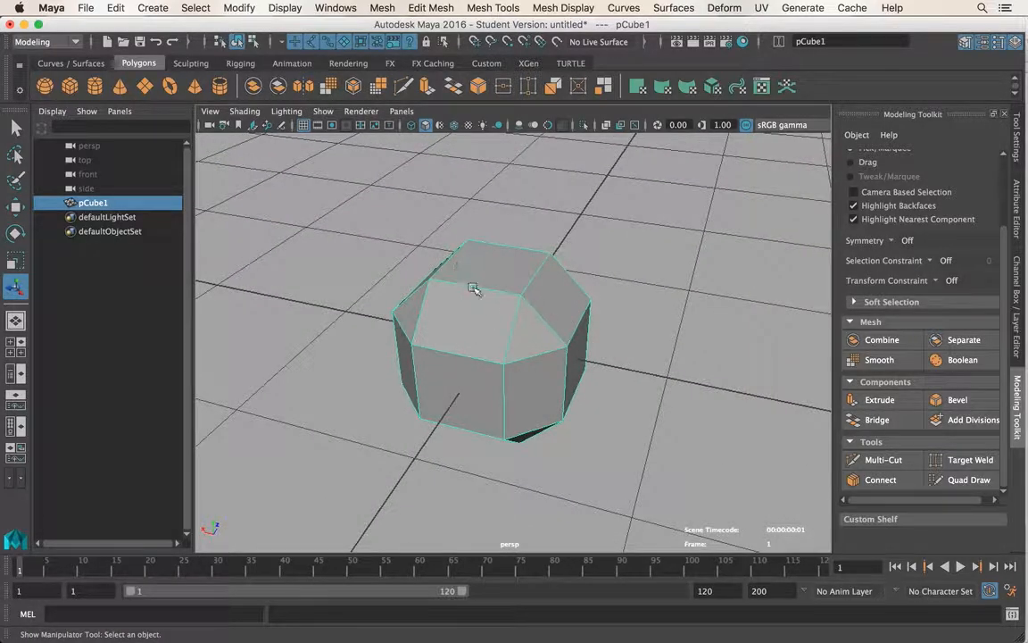
mouse_move(551, 358)
left_mouse_down("alt")
mouse_move(563, 392)
mouse_move(540, 350)
left_mouse_up("alt")
key("super+z")
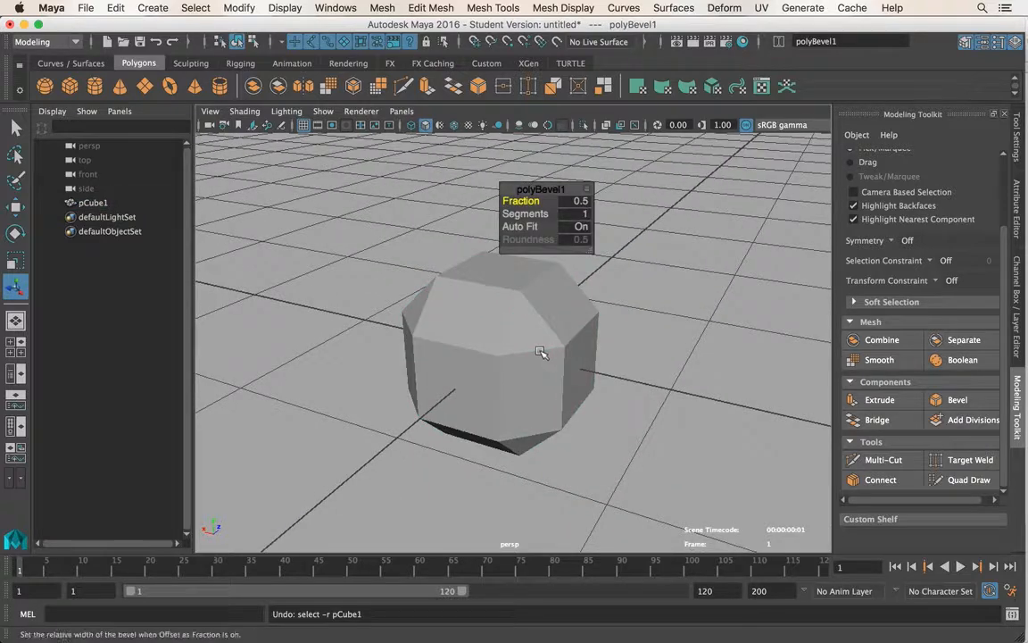
key("super+z")
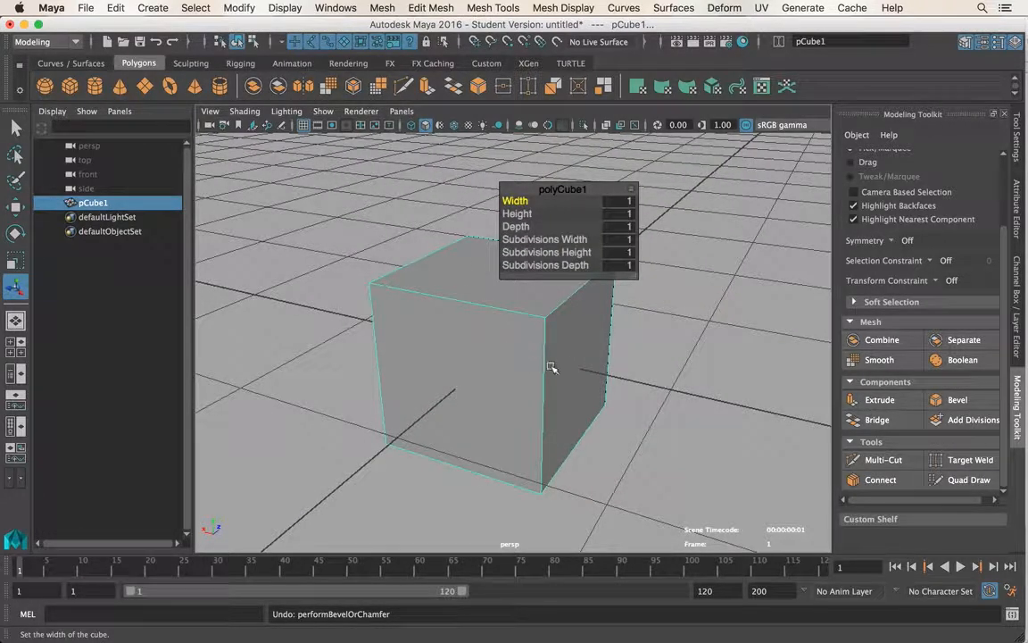
- Switch the cube to face selection and select its top face
left_click_drag(551, 367, 504, 346, "alt")
right_click_drag(467, 234, 469, 265)
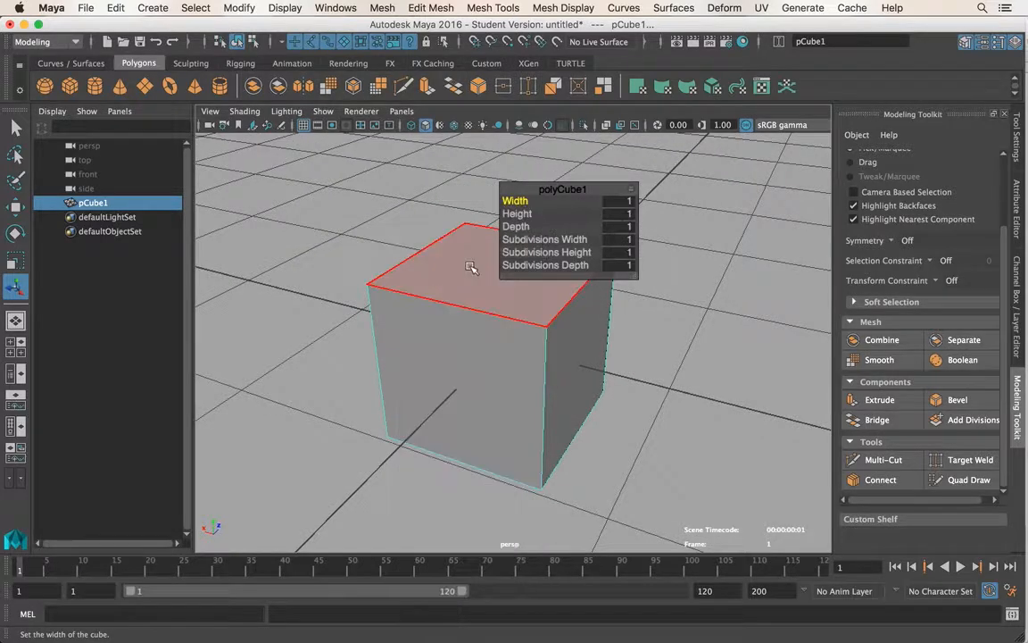
left_click(470, 265)
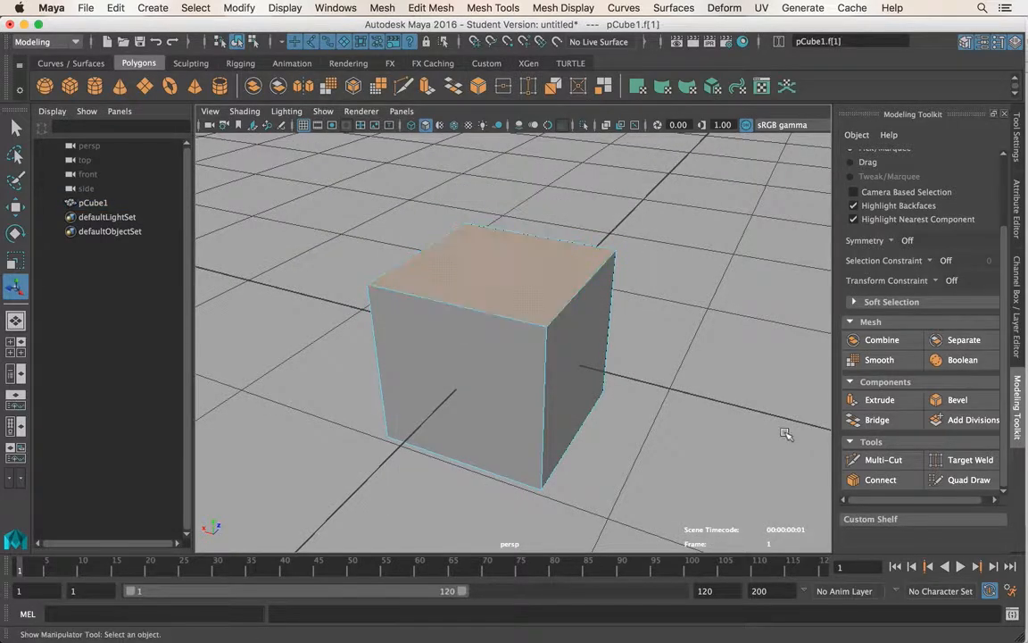
- Try a bevel on only the selected top face, then undo it
left_click(937, 399)
left_click_drag(569, 367, 459, 292, "alt")
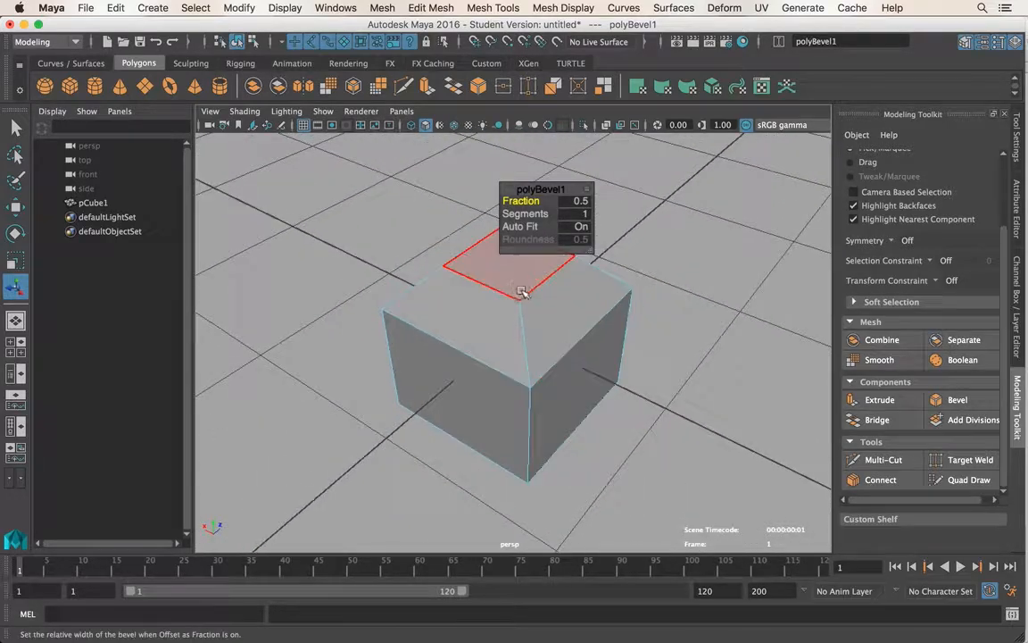
key("ctrl+z")
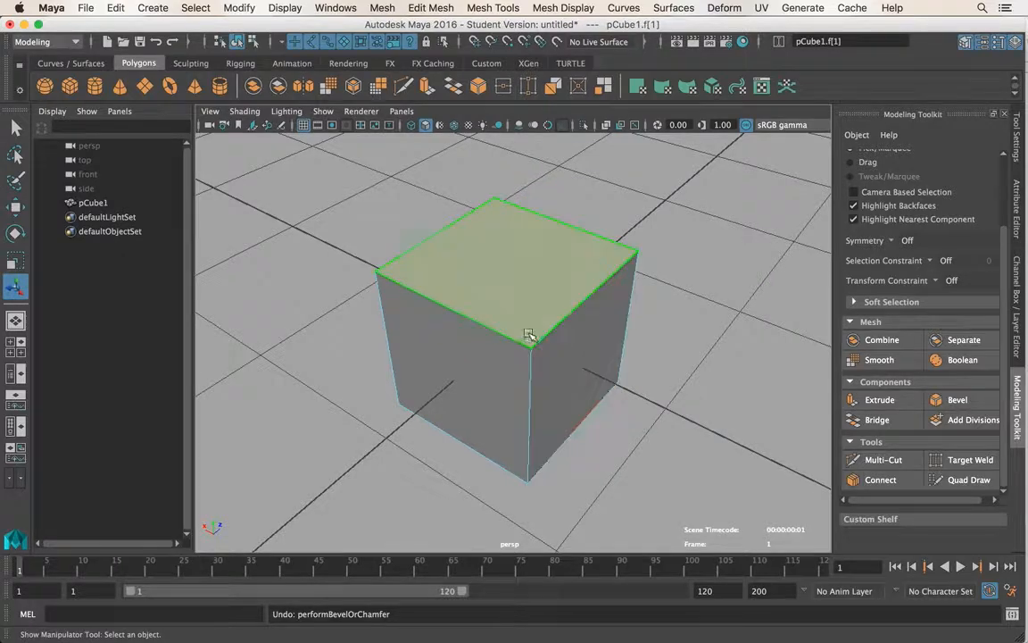
- Extrude the cube's top face, raise it slightly and scale it down to form a tapered top
left_click_drag(528, 338, 830, 420, "alt")
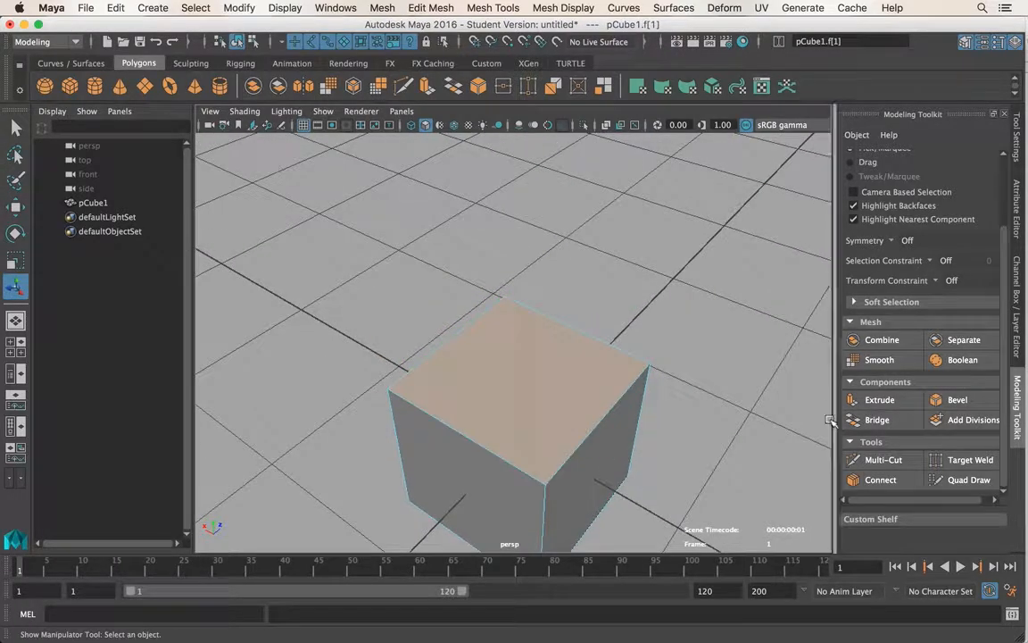
left_click(880, 400)
left_click_drag(522, 341, 458, 361)
key("r")
left_click_drag(478, 464, 578, 393, "alt")
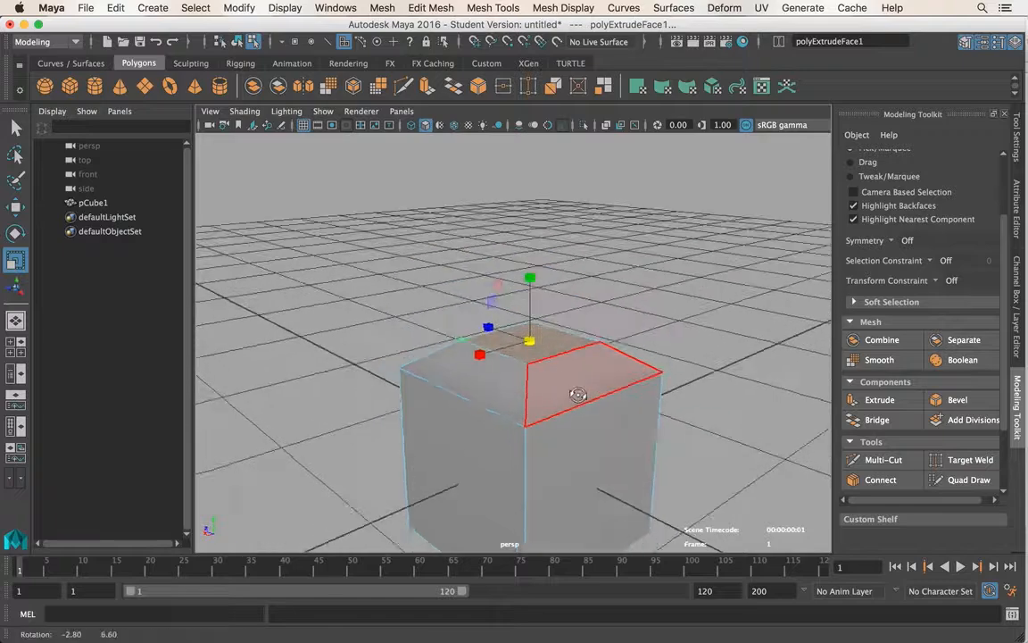
- Return to object mode, select the cube and inspect its tapered top from several angles
right_click_drag(579, 390, 647, 212)
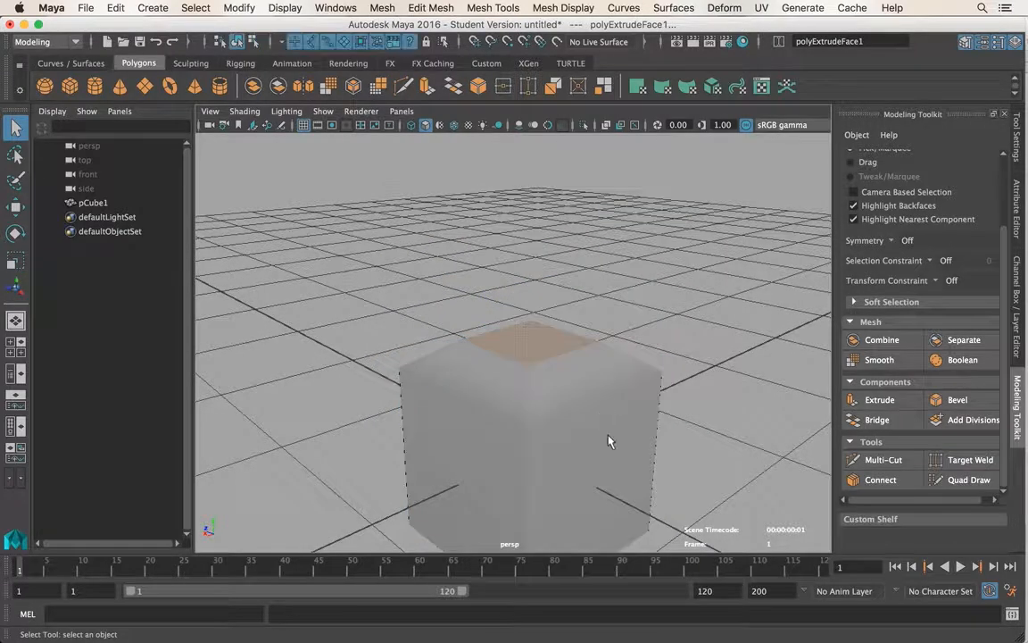
left_click(608, 441)
left_click_drag(607, 441, 528, 385, "alt")
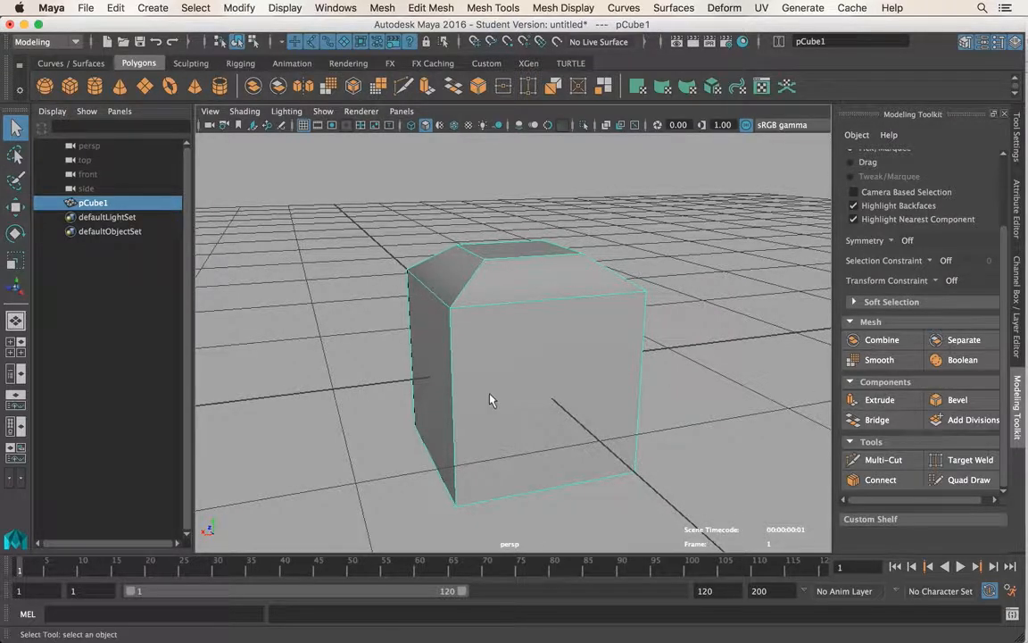
left_click_drag(475, 367, 599, 384, "alt")
left_click_drag(543, 339, 500, 393, "alt")
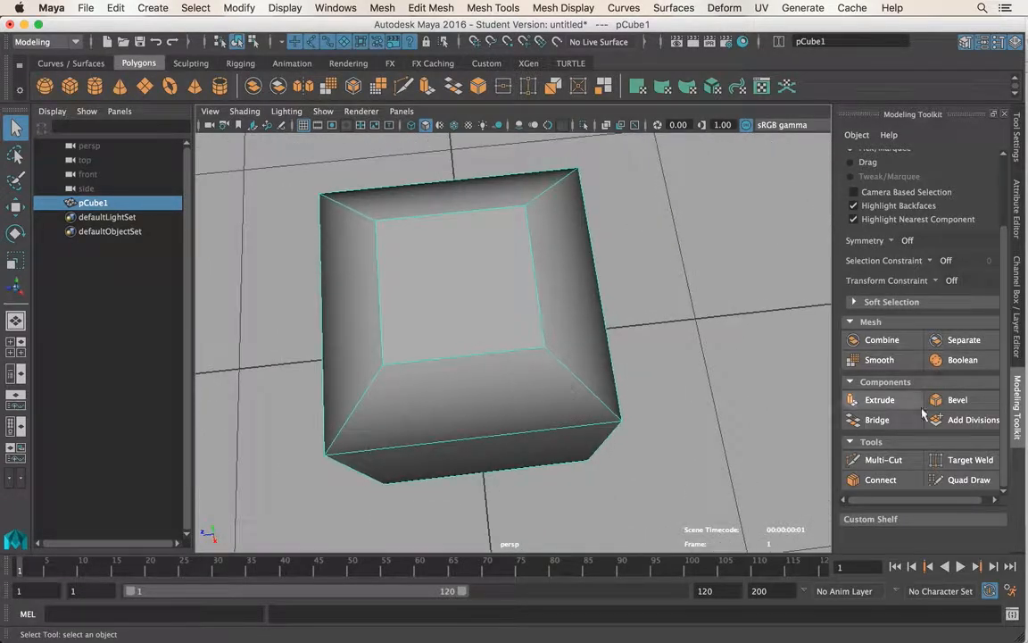
- Select the small top face of the tapered cube and delete it to leave an opening
right_click_drag(451, 231, 453, 277)
left_click(454, 276)
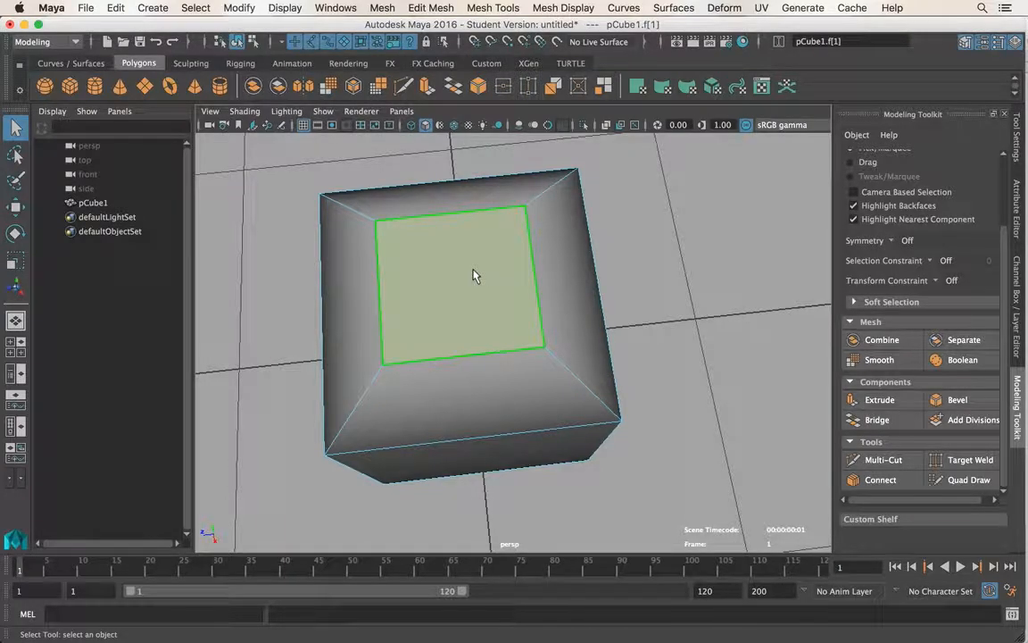
key("Delete")
left_click_drag(580, 317, 494, 281, "alt")
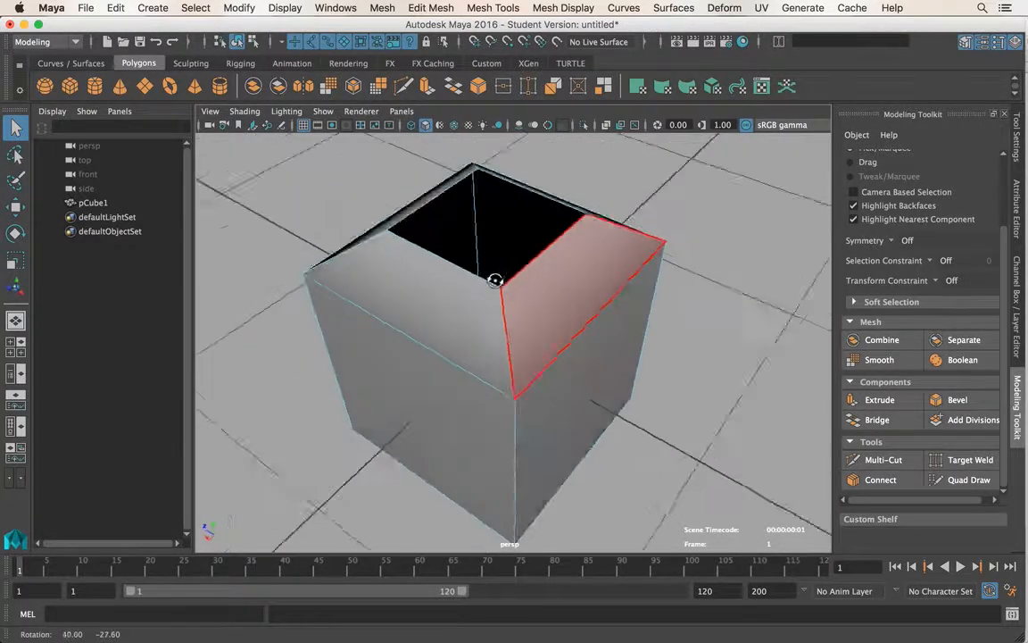
middle_click_drag(493, 281, 503, 307, "alt")
left_click_drag(503, 306, 455, 349, "alt")
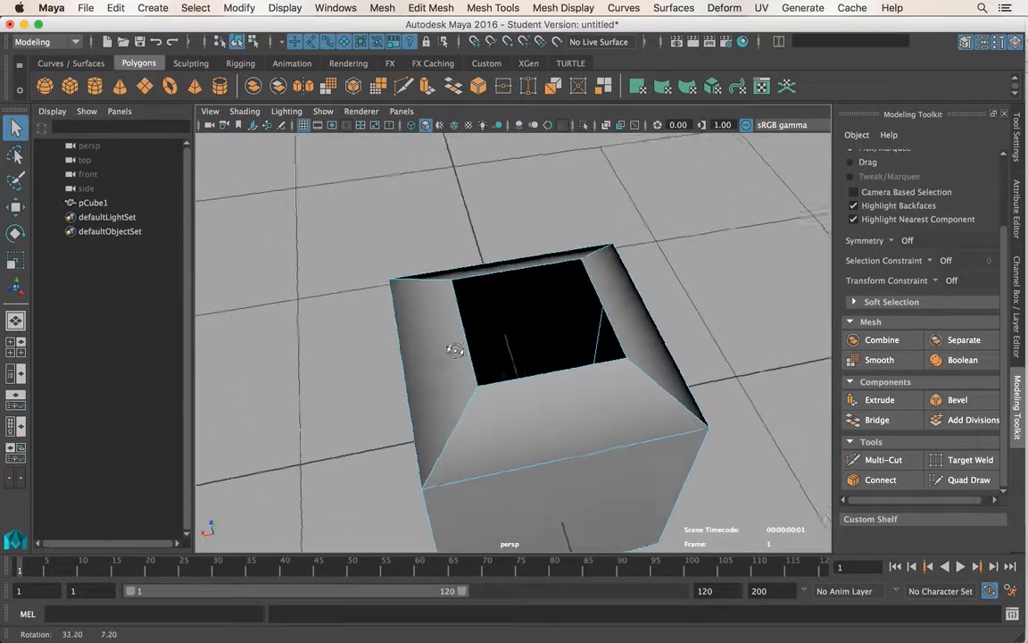
- Select two opposite edges of the top opening, bridge them and set the bridge's divisions to 2
right_click_drag(530, 231, 532, 149)
left_click(536, 267)
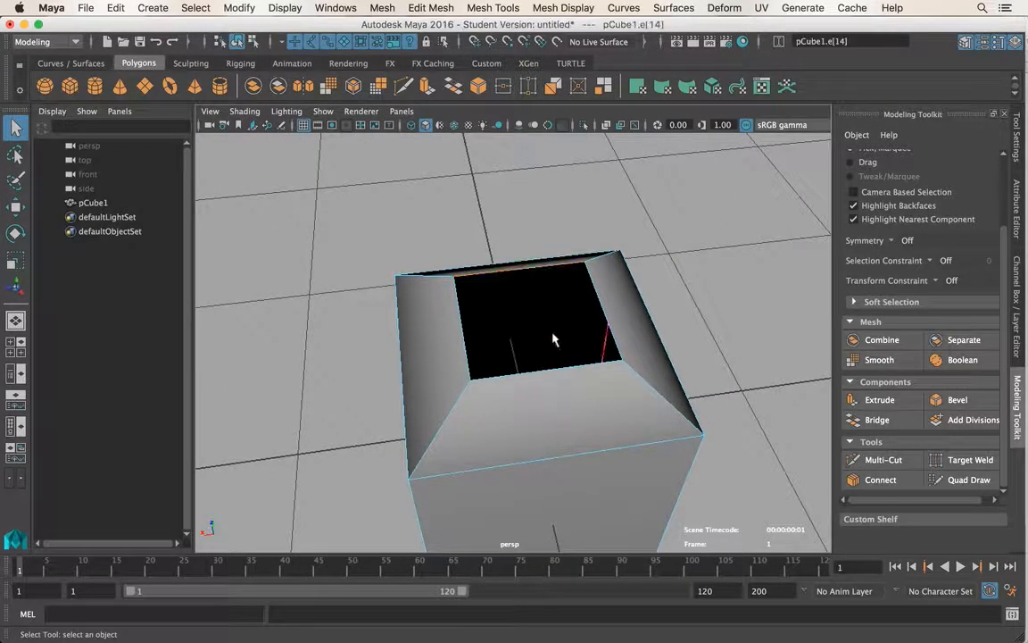
left_click(564, 370, "shift")
left_click_drag(535, 384, 646, 373, "alt")
left_click(877, 420)
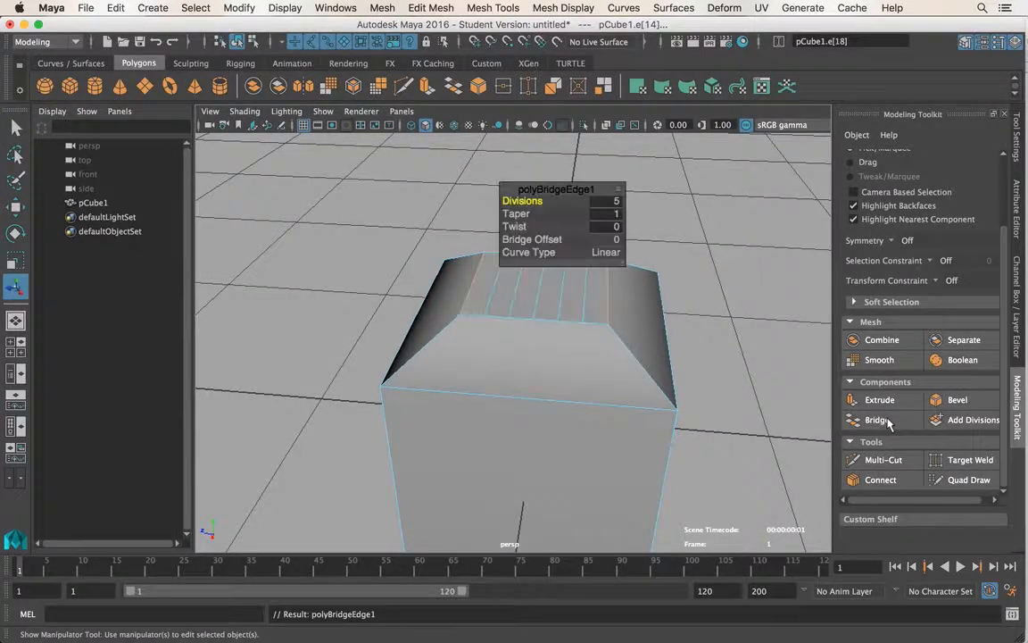
left_click_drag(560, 189, 612, 154)
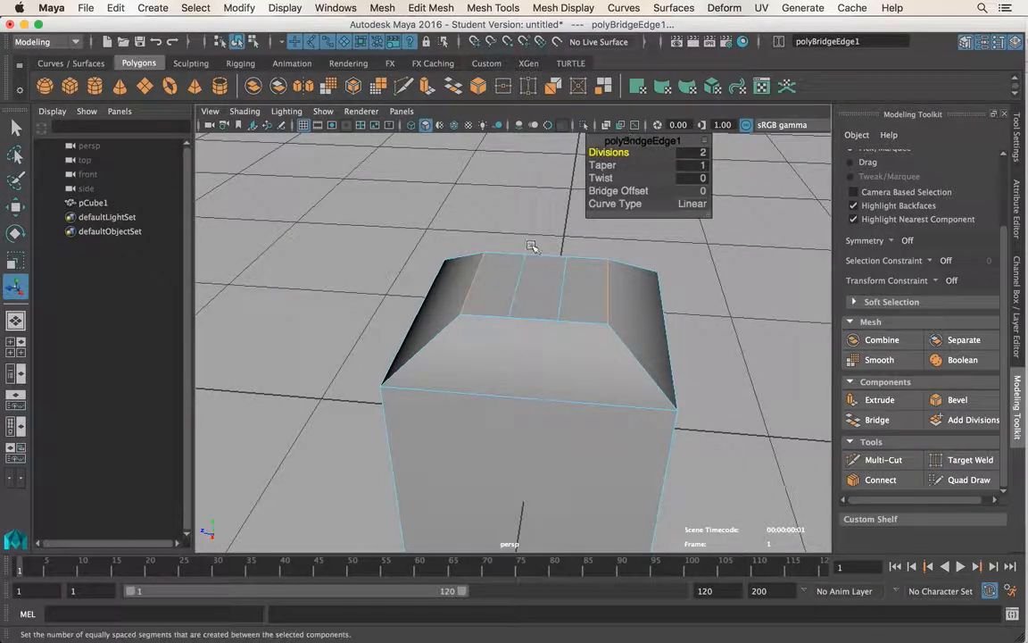
- Select the middle face of the bridged strip and raise it slightly above the cube's top
left_click_drag(571, 304, 526, 329, "alt")
key("q")
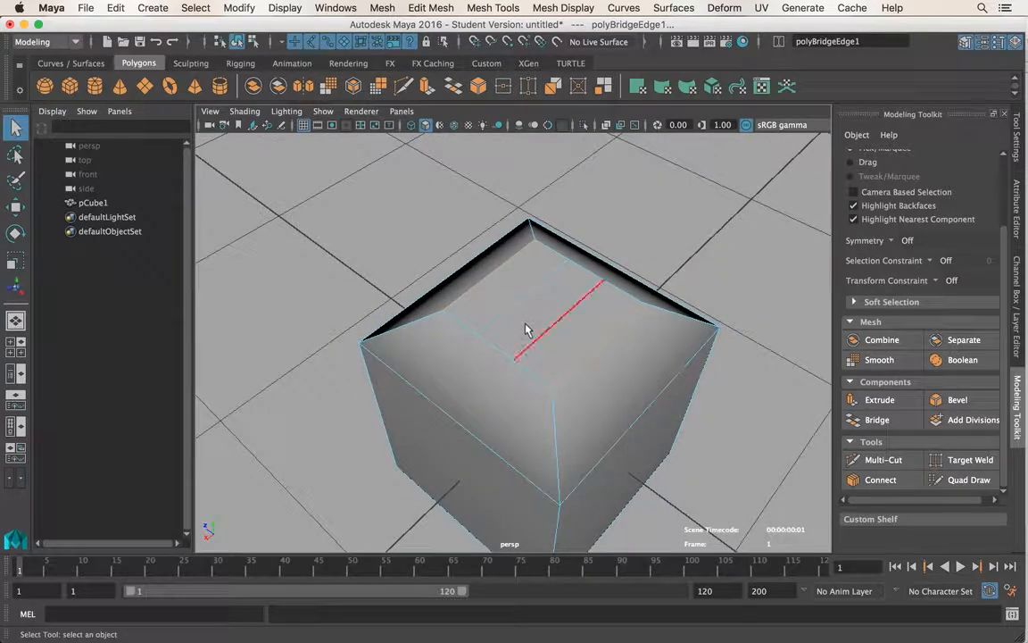
right_click(525, 323)
right_click_drag(525, 321, 535, 267)
left_click(546, 307)
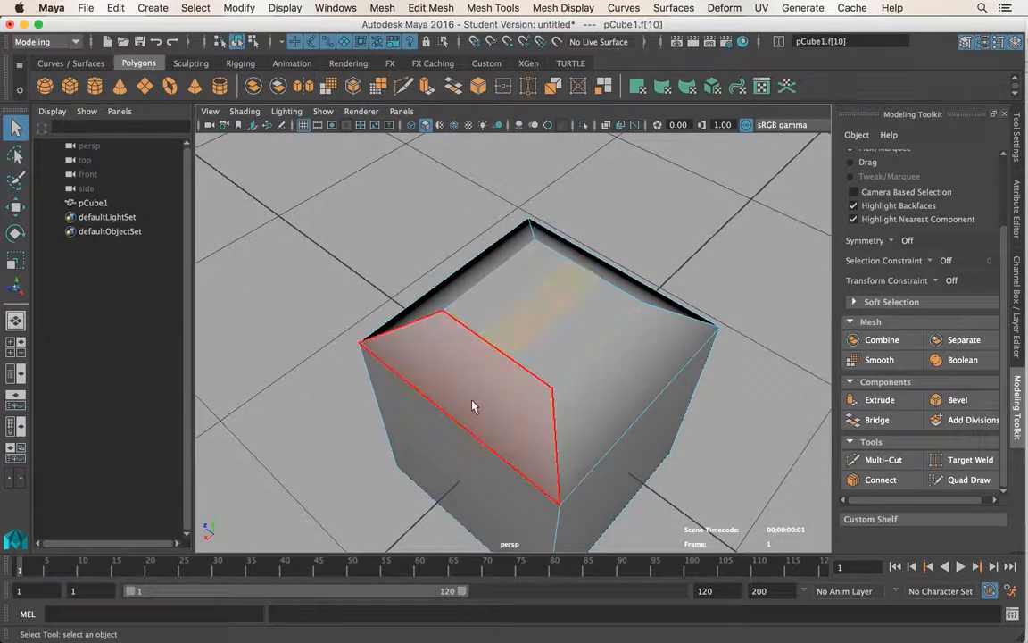
right_click_drag(444, 422, 493, 391, "alt")
left_click_drag(493, 390, 591, 245, "alt")
key("w")
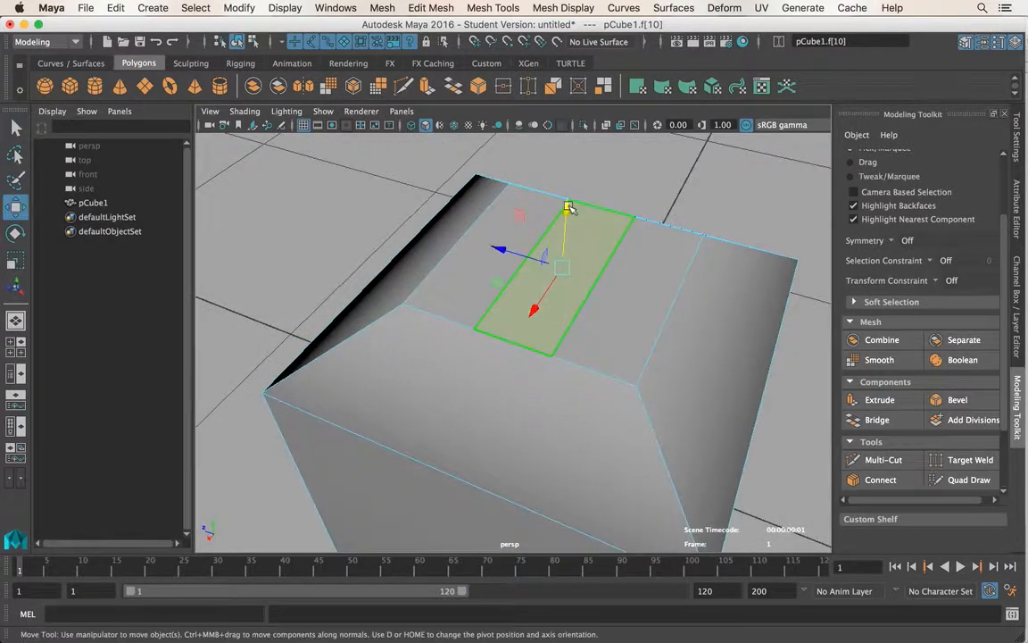
left_click_drag(569, 206, 569, 183)
left_click_drag(560, 333, 542, 345, "alt")
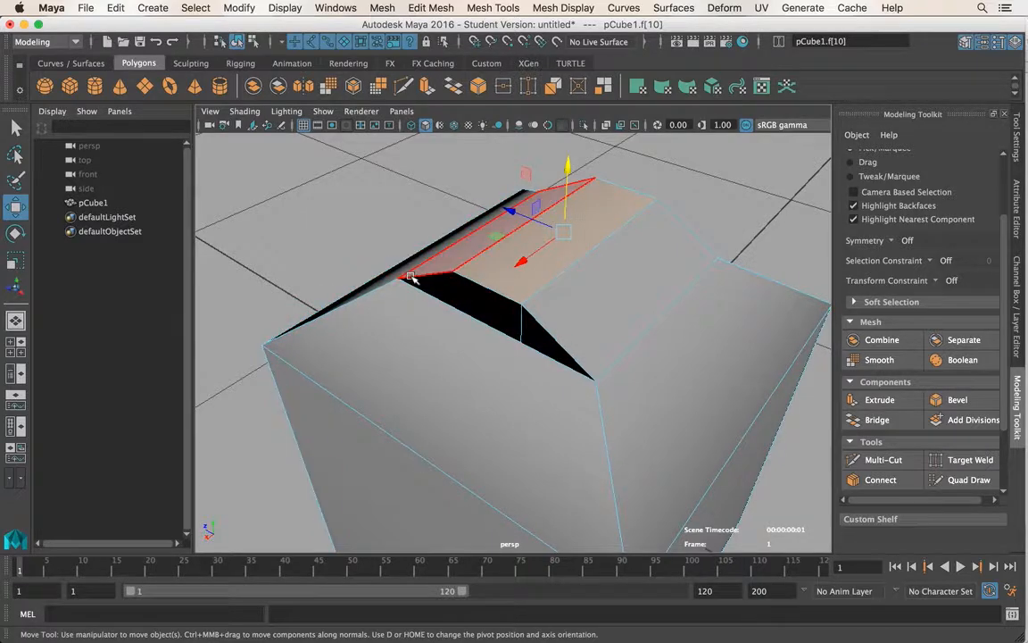
left_click_drag(592, 351, 705, 449, "alt")
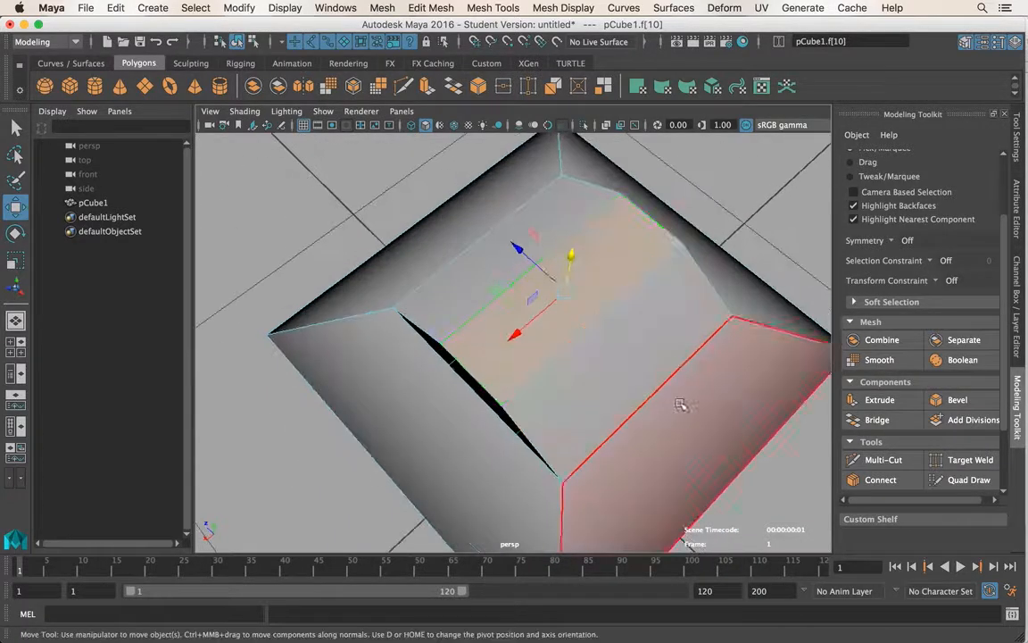
left_click_drag(562, 367, 475, 349, "alt")
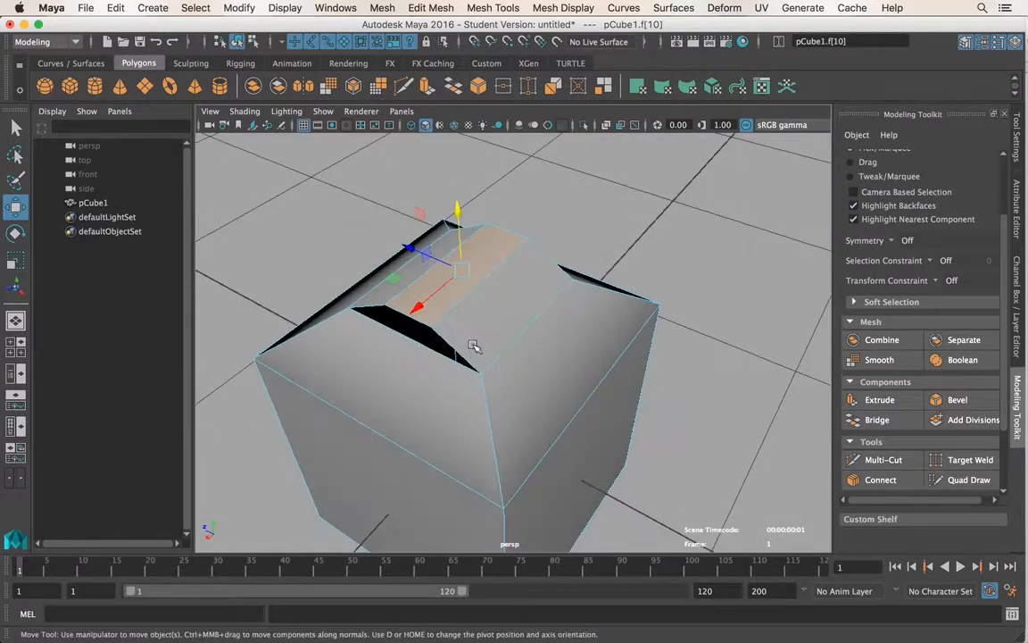
- Return to object mode, delete the bridged cube and create a new polygon cube
key("q")
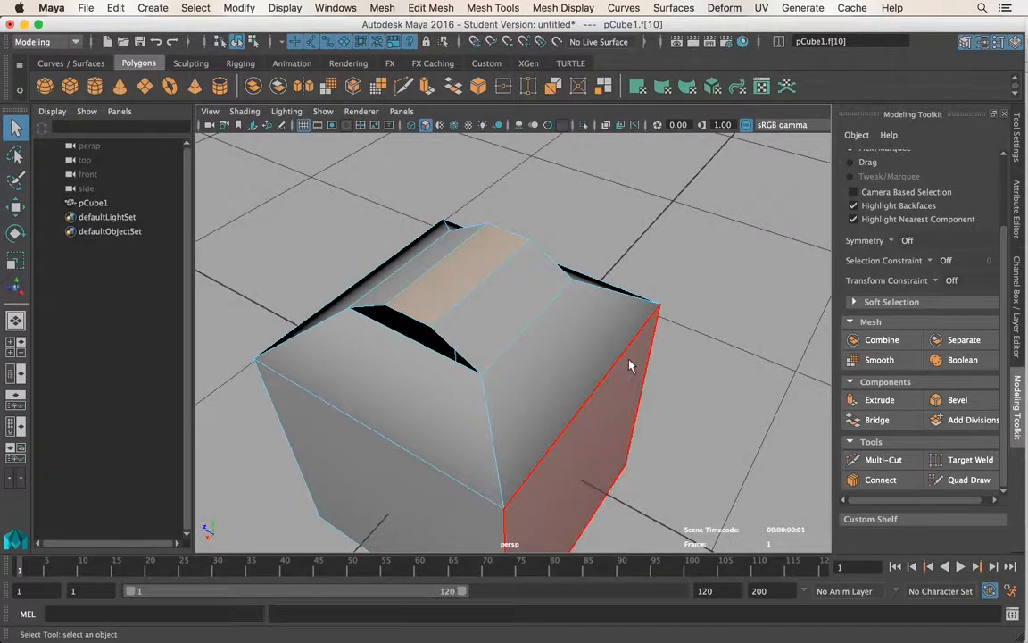
scroll(632, 362, "down", 4)
scroll(536, 366, "up", 5)
right_click_drag(495, 233, 428, 231)
left_click_drag(474, 382, 553, 319, "alt")
right_click_drag(549, 233, 623, 210)
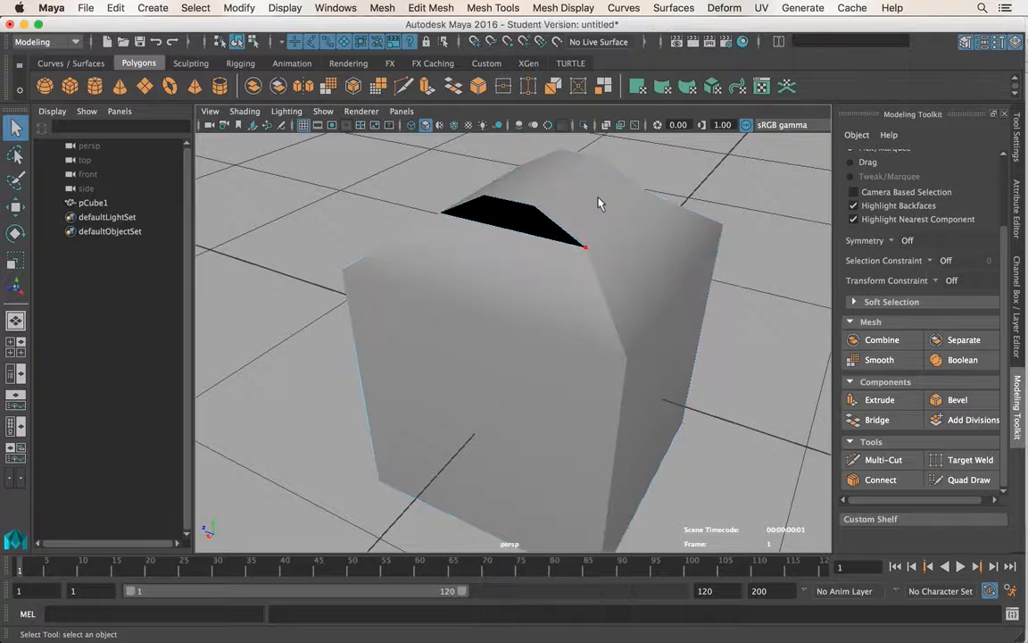
left_click(657, 289)
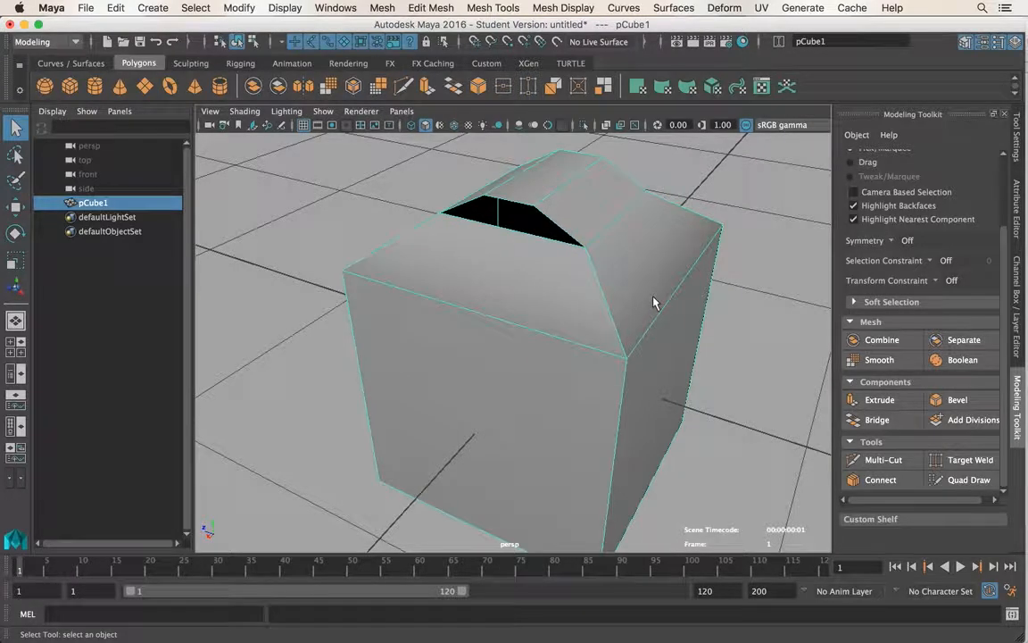
key("Delete")
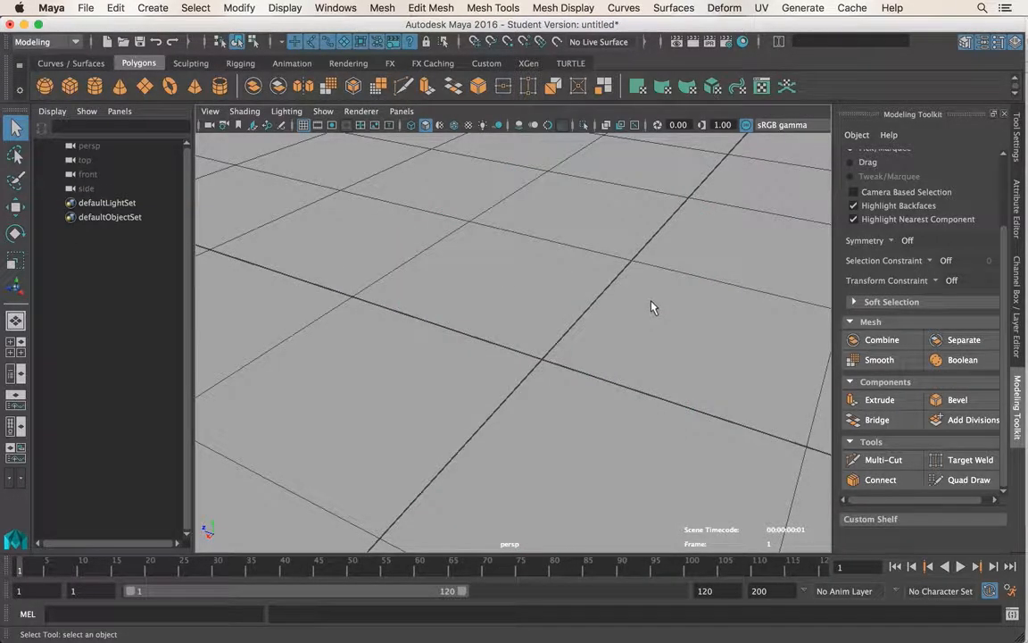
left_click(68, 90)
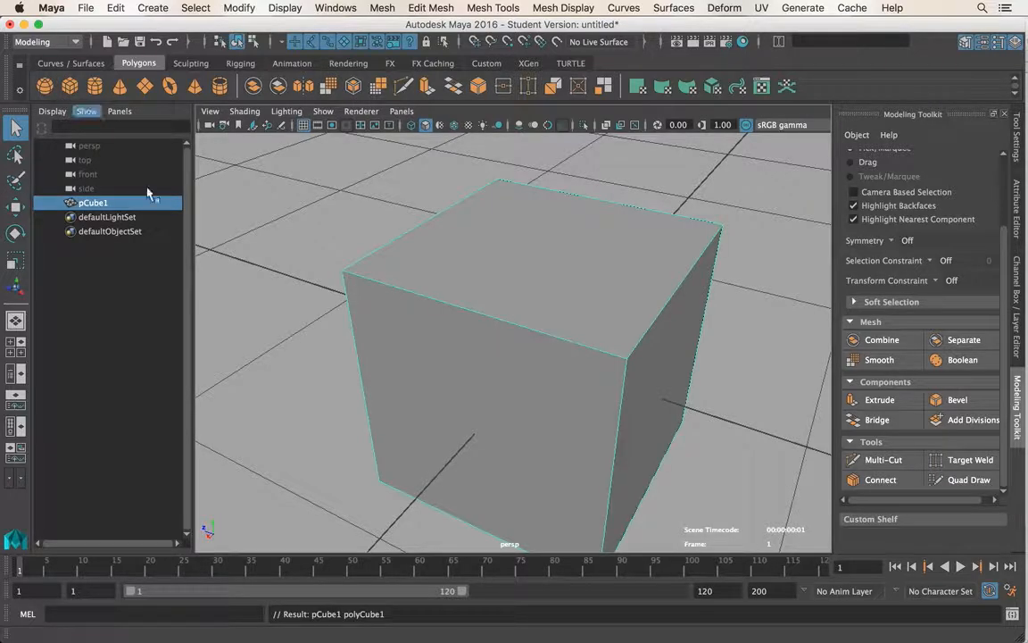
- Cut the new cube's top face diagonally between two opposite corners with the Multi-Cut tool
scroll(546, 393, "down", 3)
middle_click_drag(541, 381, 485, 345, "alt")
mouse_move(486, 350)
left_mouse_down("alt")
mouse_move(491, 337)
mouse_move(498, 349)
left_mouse_up("alt")
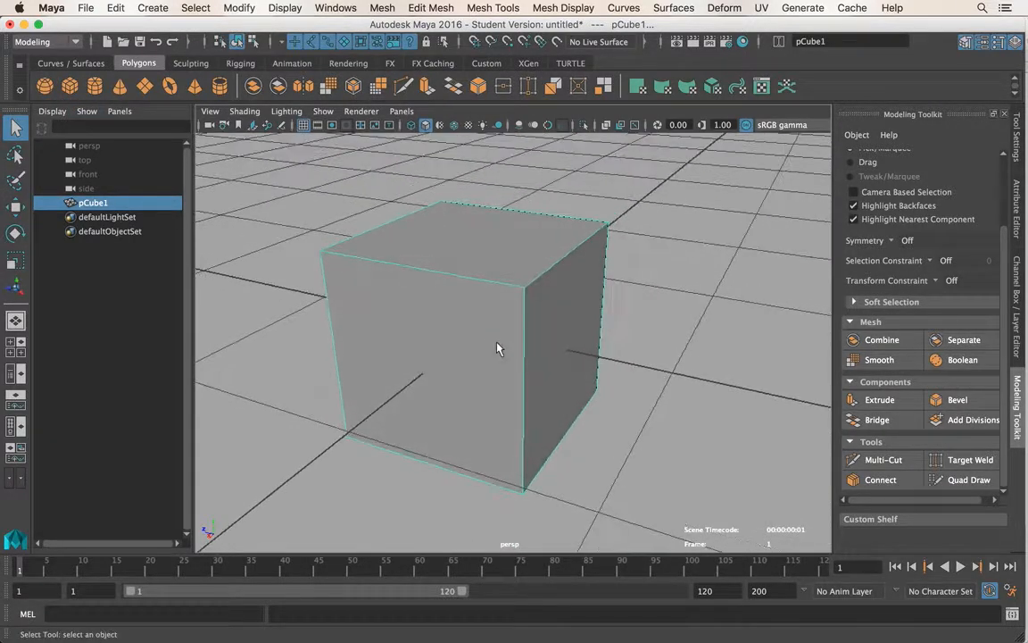
left_click(870, 462)
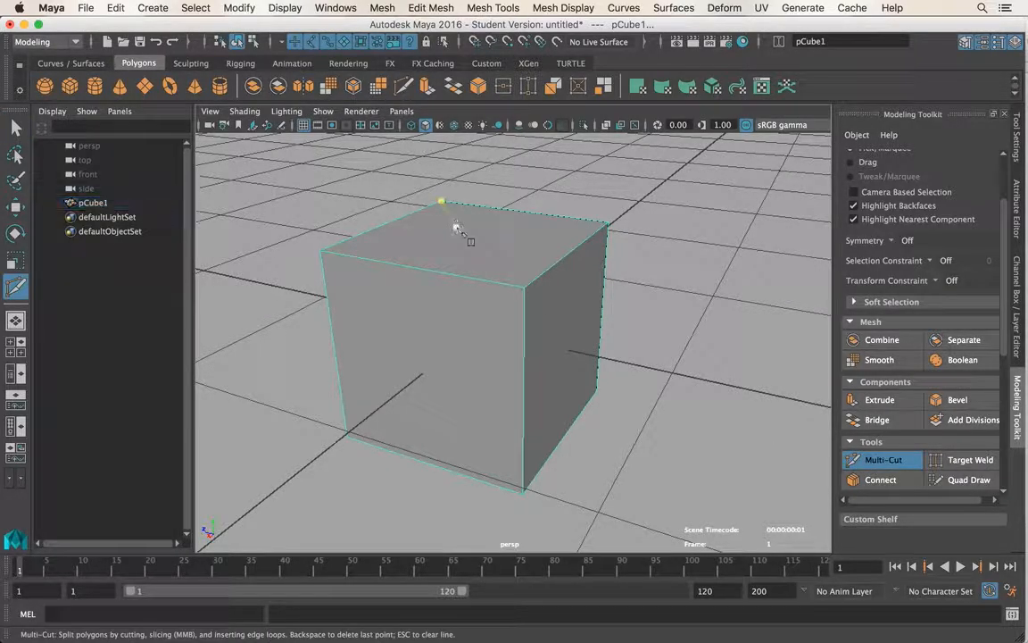
left_click(525, 287)
left_click_drag(443, 258, 524, 313, "alt")
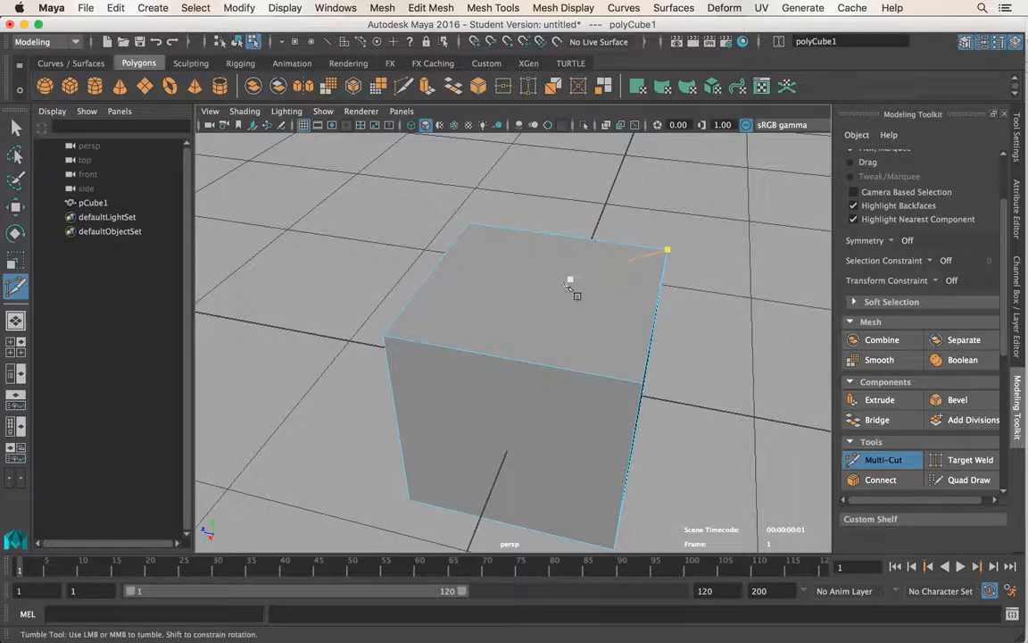
left_click_drag(530, 278, 526, 298, "alt")
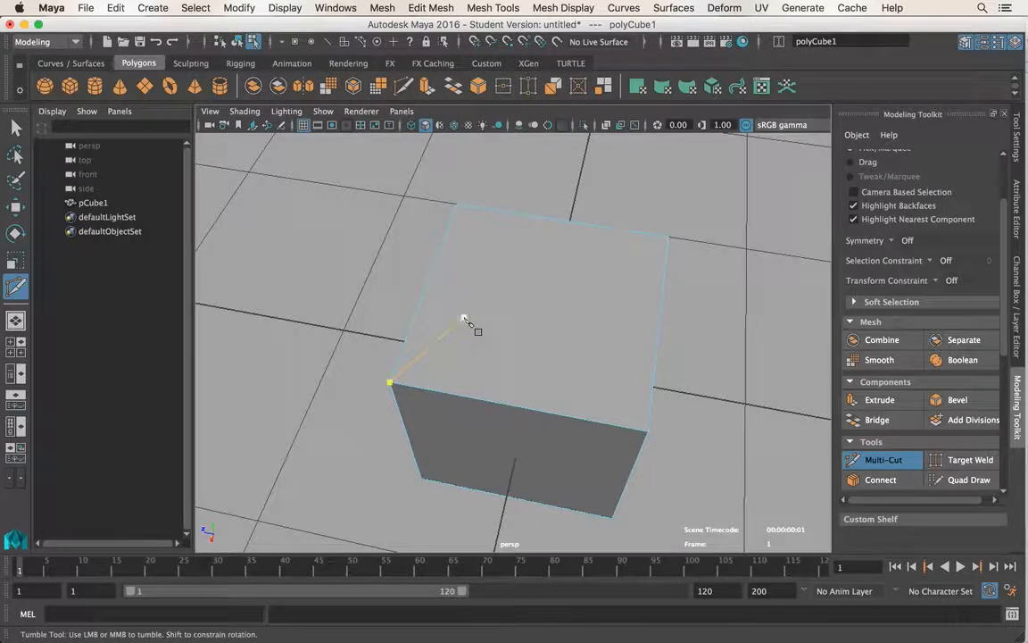
left_click(389, 384)
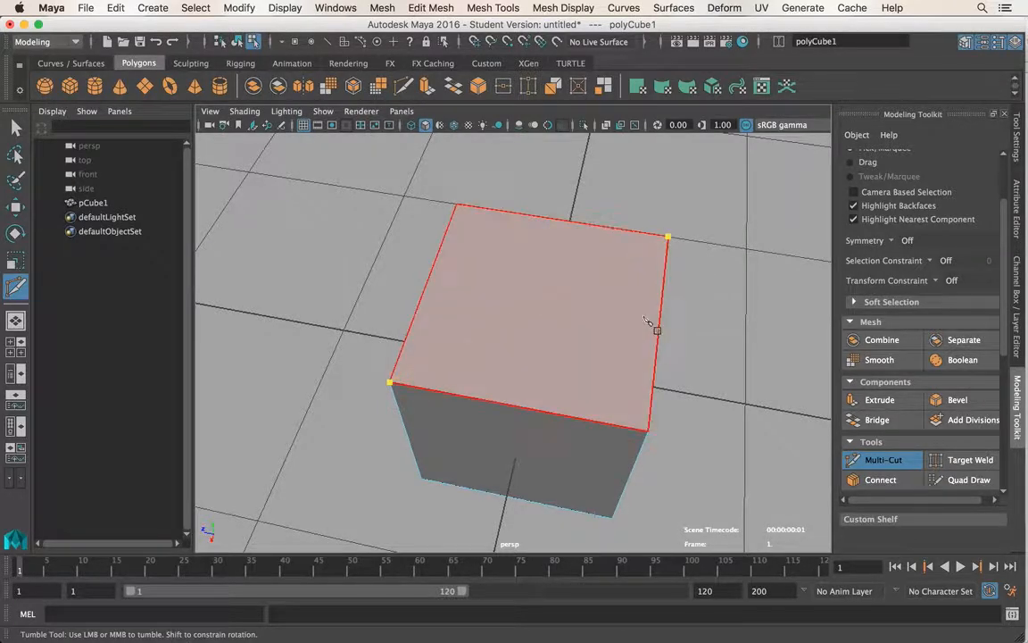
left_click_drag(654, 321, 473, 308, "alt")
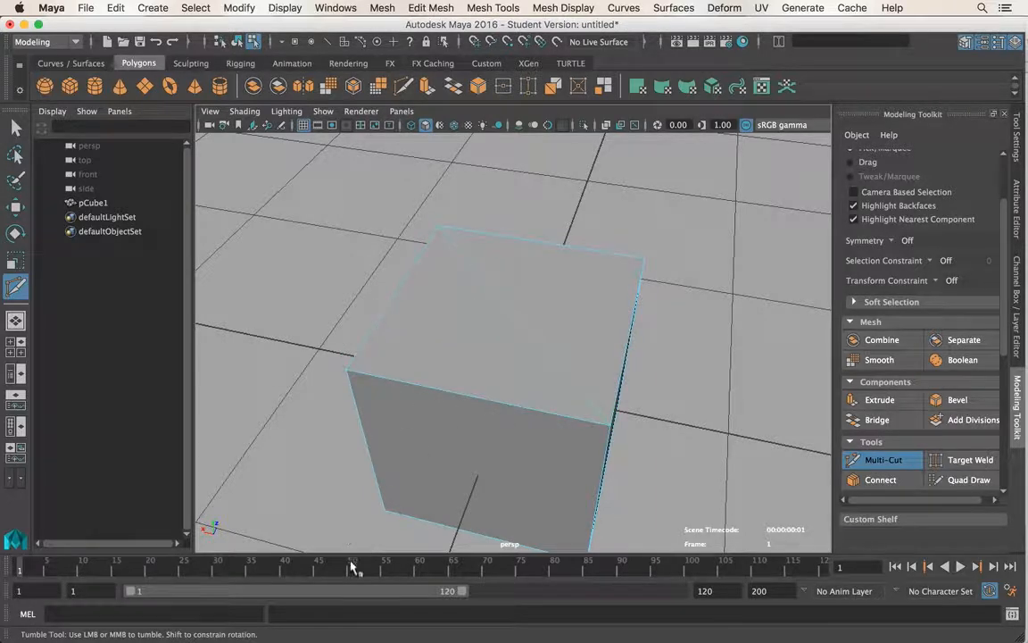
- Cut a second diagonal between the other two corners of the top face, crossing the first
left_click_drag(494, 331, 629, 346, "alt")
left_click(661, 363)
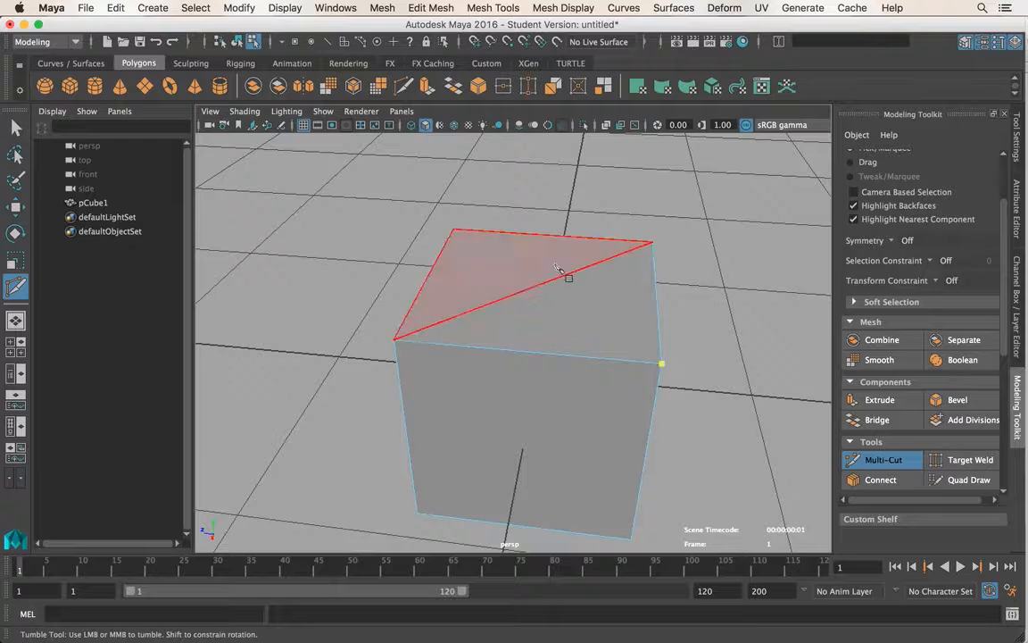
left_click(454, 232)
left_click_drag(509, 286, 535, 308, "alt")
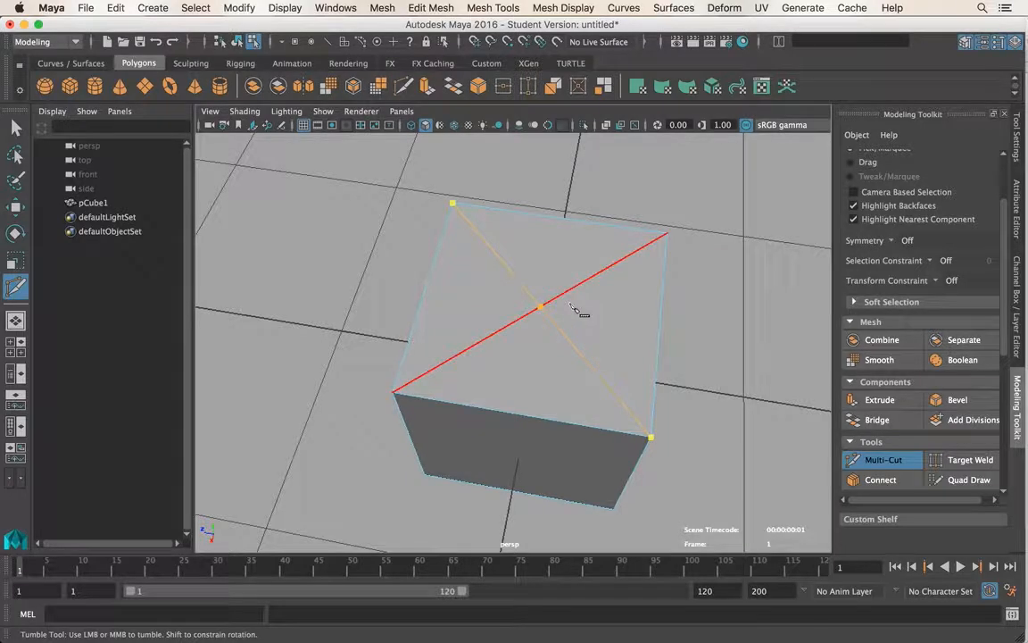
- Raise the vertex where the diagonals cross into a low pyramid peak, then select the cube in object mode
right_click_drag(607, 234, 538, 235)
left_click(541, 309)
left_click_drag(597, 307, 608, 269, "alt")
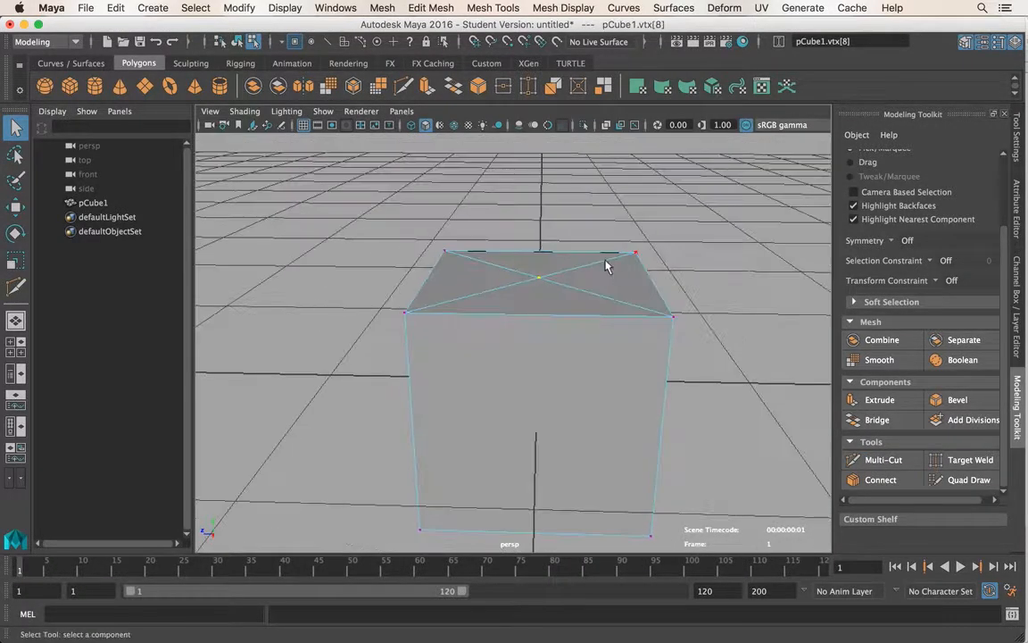
key("w")
left_click_drag(542, 212, 537, 151)
left_click_drag(677, 286, 507, 308, "alt")
key("q")
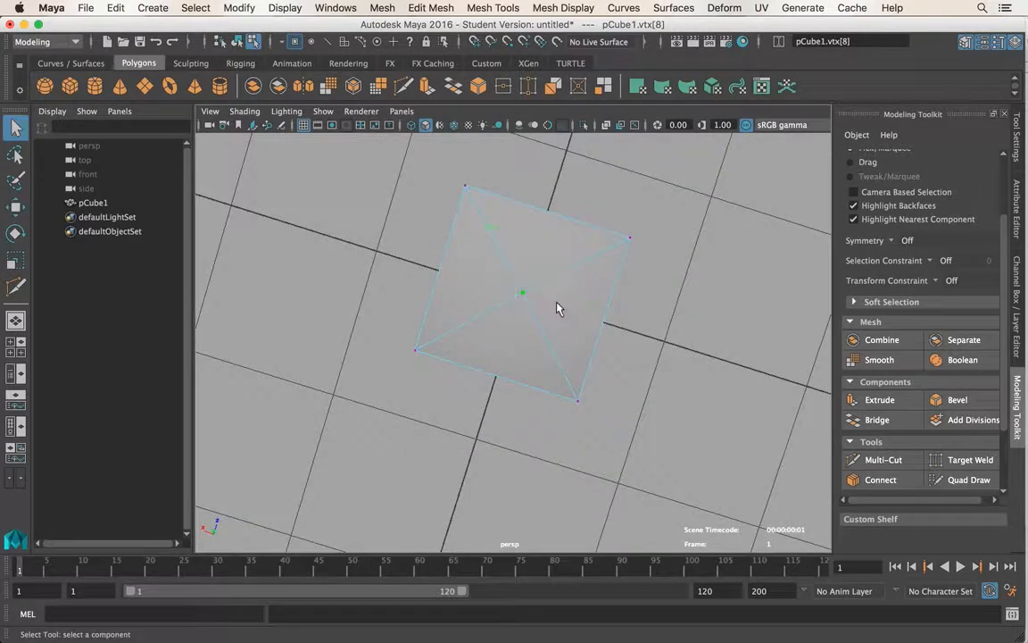
right_click_drag(555, 300, 593, 208)
left_click(555, 304)
key("f")
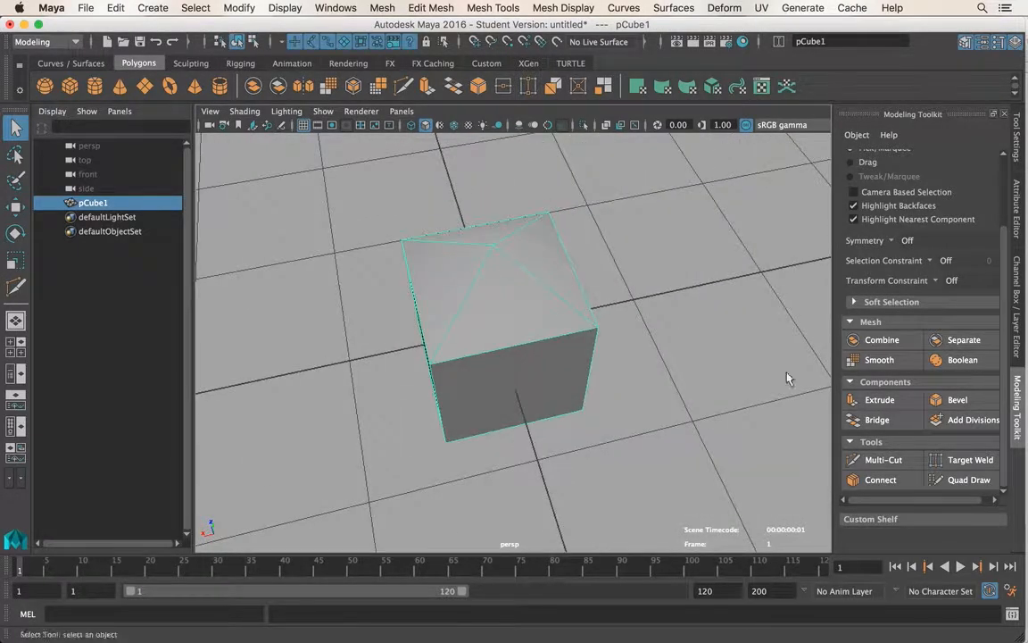
- Cut a continuous freeform Multi-Cut line across the pyramid's ridges and the cube's side edges
left_click(893, 464)
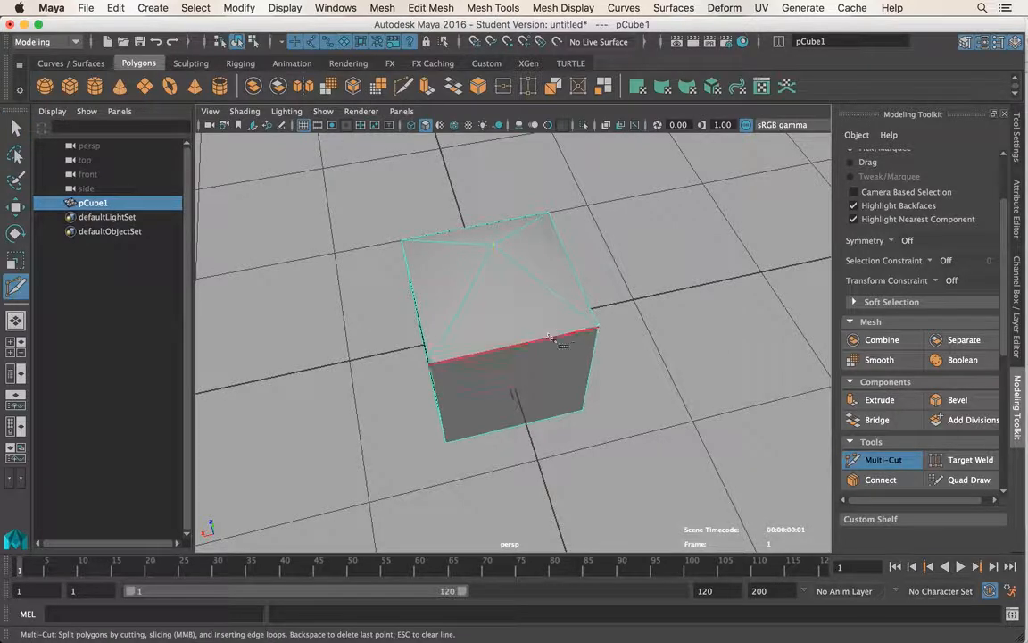
left_click(598, 329)
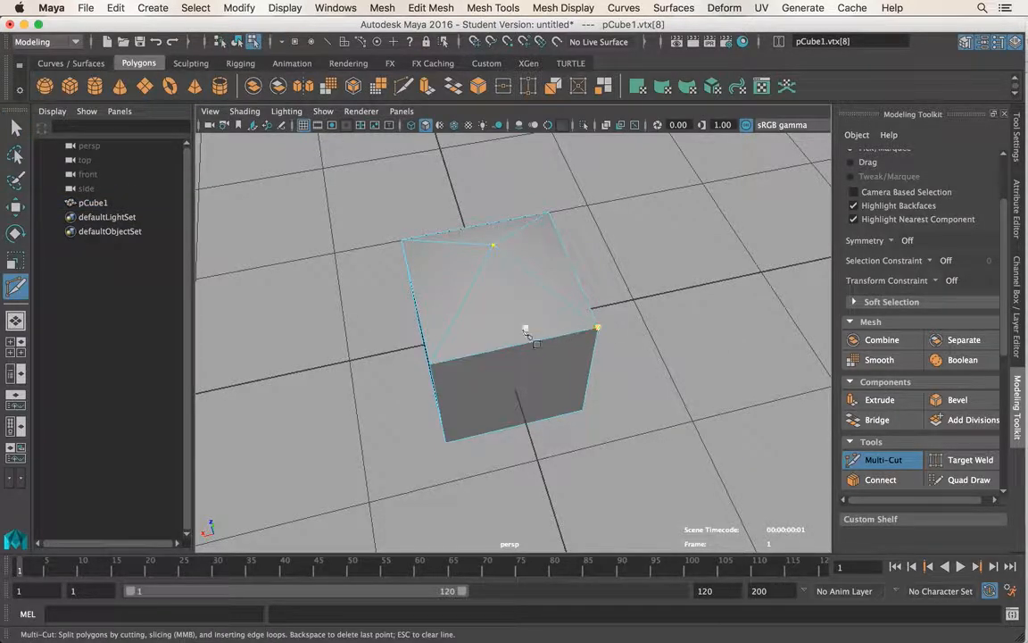
left_click(534, 276)
left_click(521, 229)
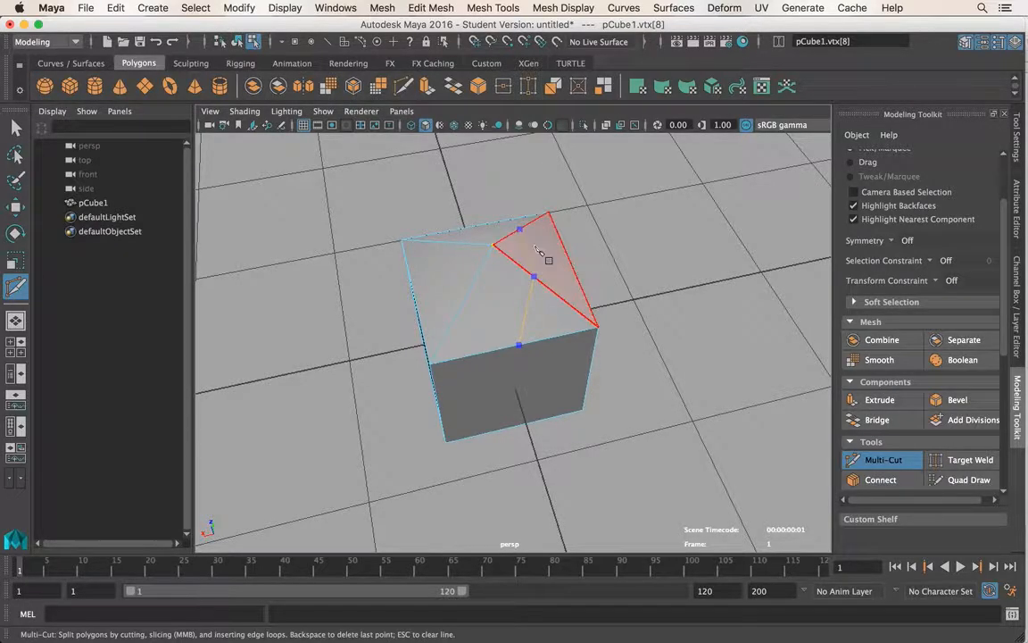
left_click_drag(541, 252, 528, 284, "alt")
left_click(460, 214)
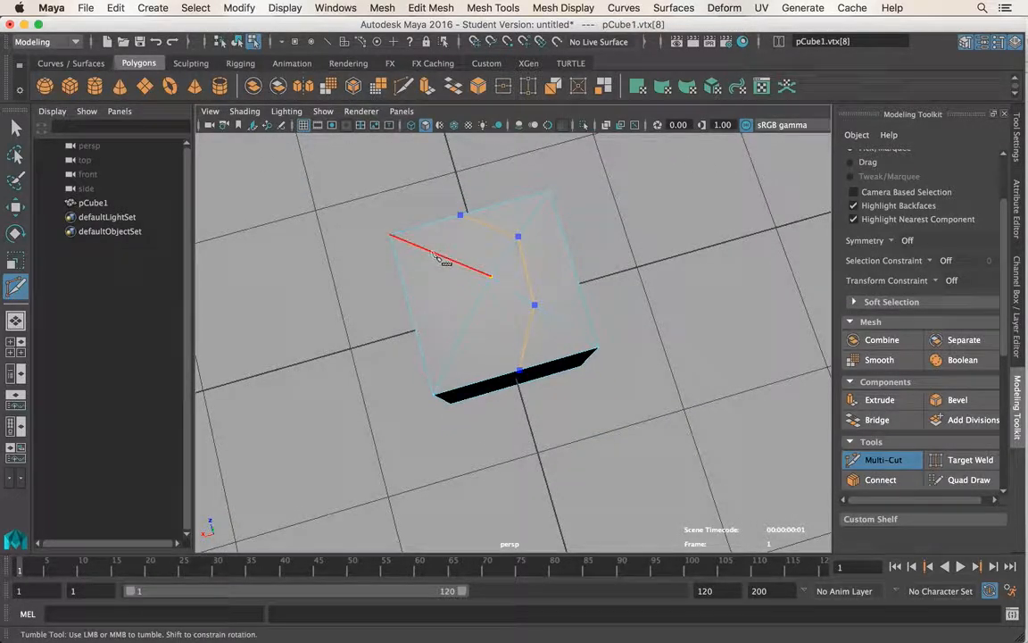
left_click(431, 251)
left_click_drag(441, 352, 461, 337, "alt")
left_click(422, 359)
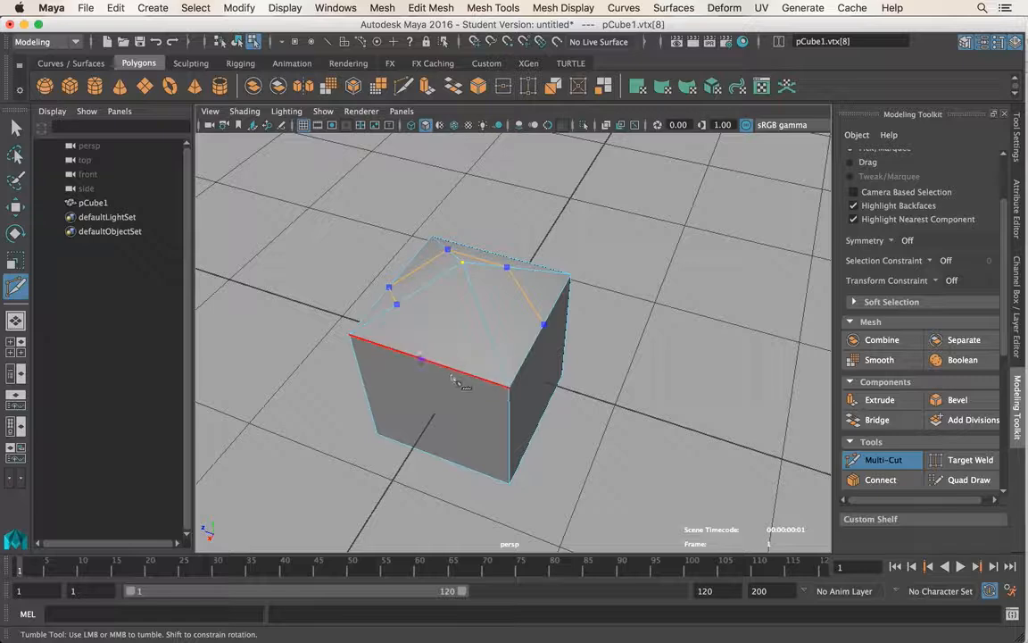
left_click_drag(455, 381, 527, 372, "alt")
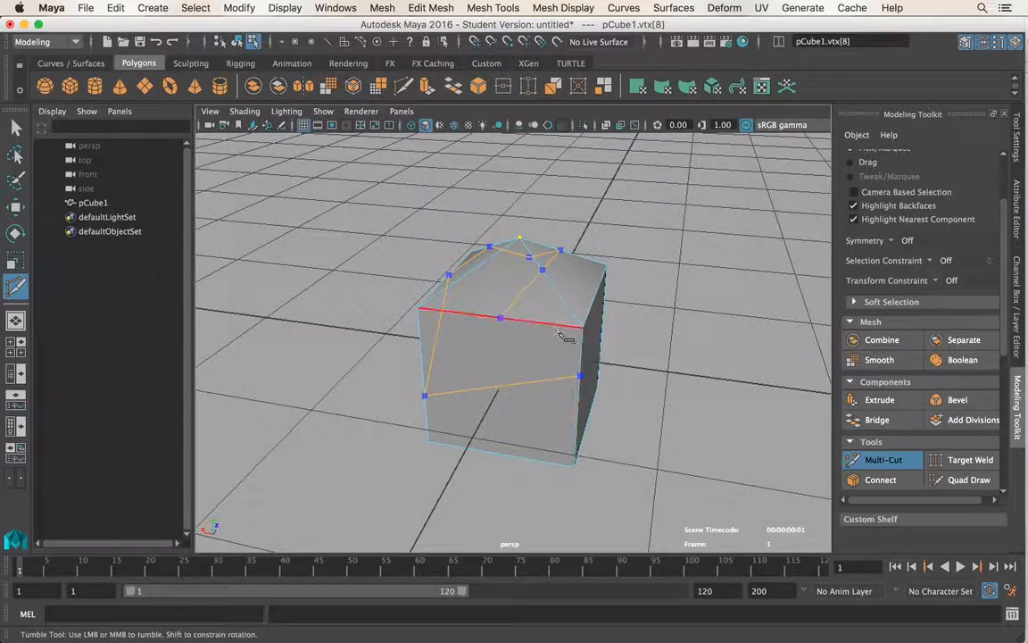
key("Return")
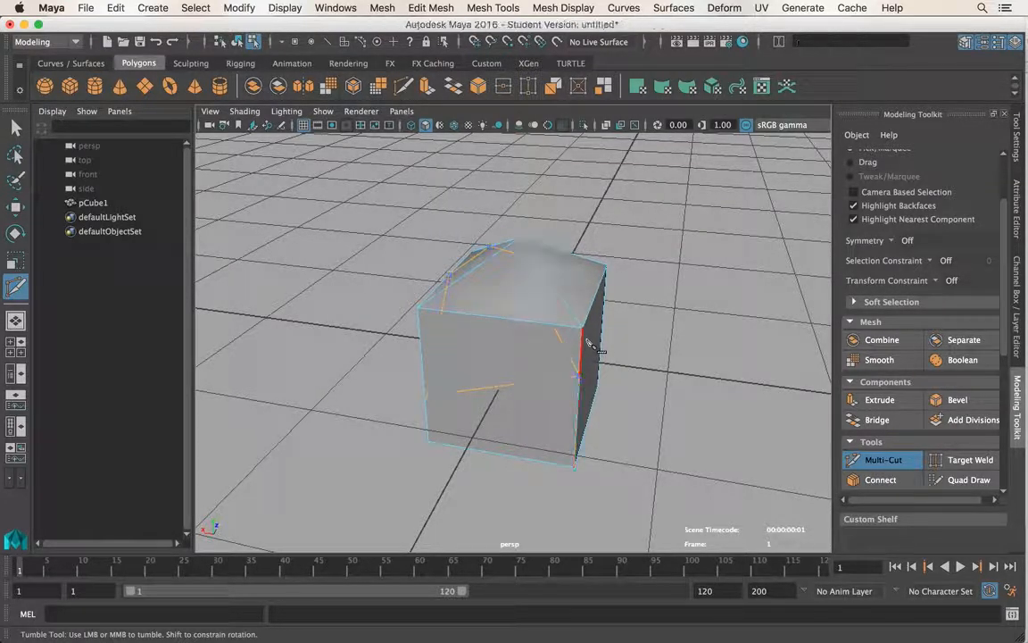
- Finish the freeform Multi-Cut line across the cube's pyramid top and return to the selection tool
left_click_drag(539, 335, 598, 398, "alt")
right_click_drag(487, 327, 658, 305, "alt")
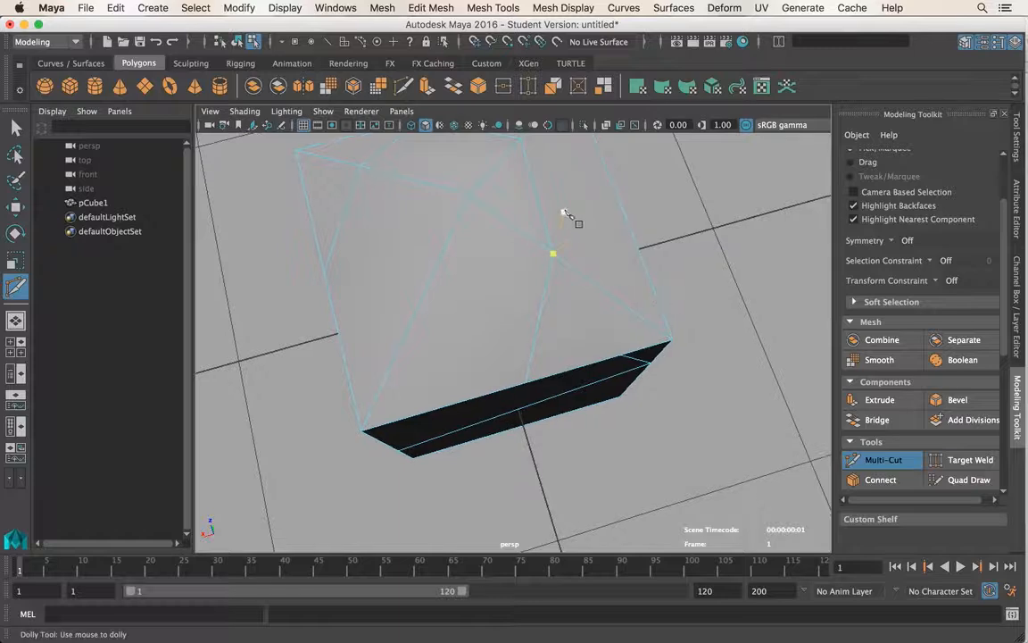
left_click_drag(565, 214, 531, 254, "alt")
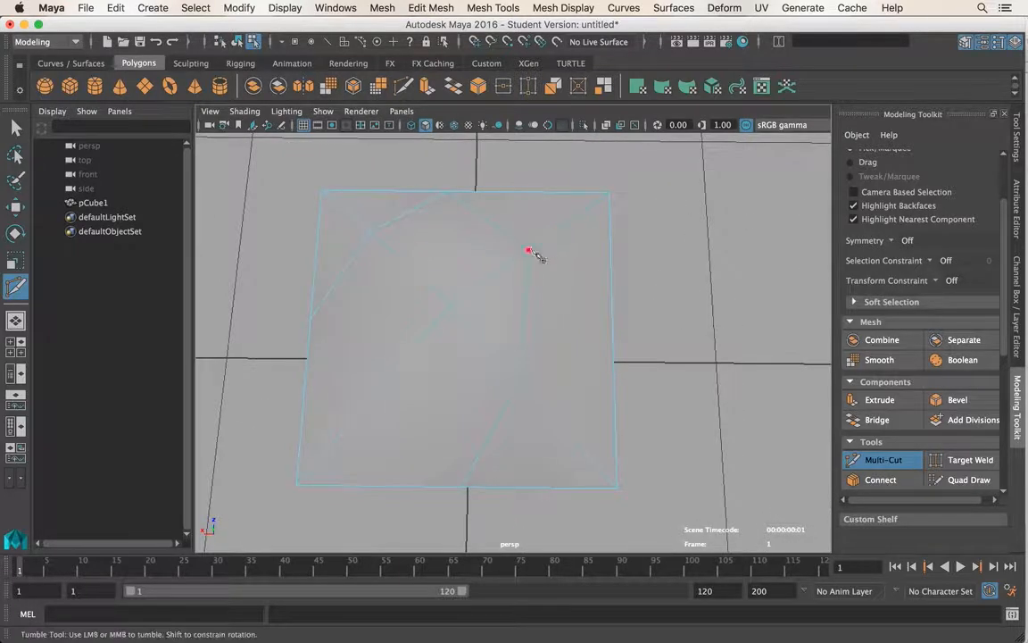
left_click(527, 367)
key("q")
left_click_drag(578, 328, 424, 332, "alt")
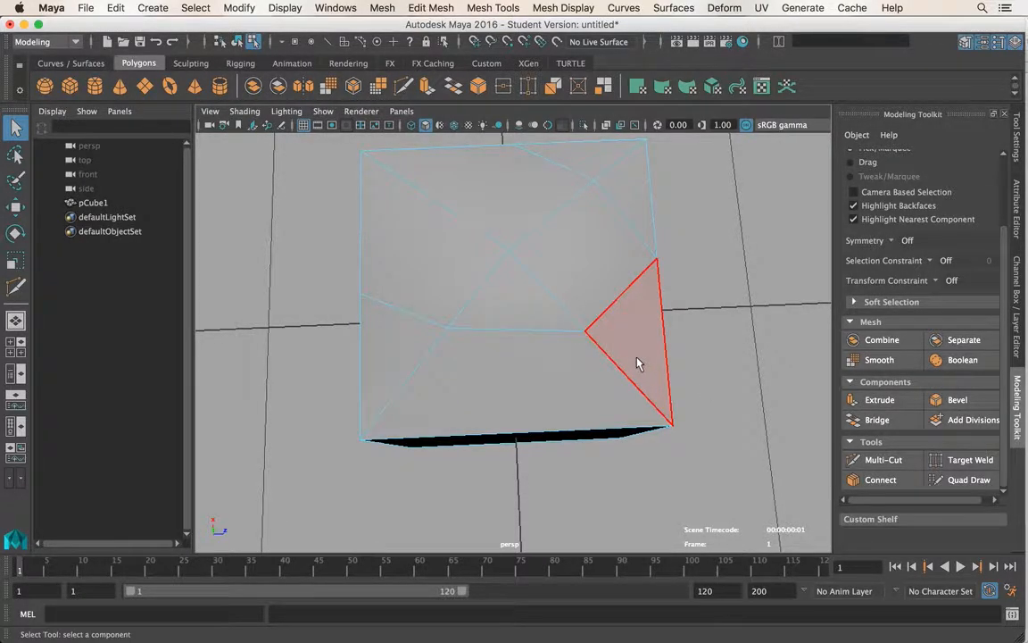
- Switch the cube to vertex mode and target-weld one cut vertex on a pyramid ridge onto the cut vertex of the adjacent ridge
right_click(532, 350)
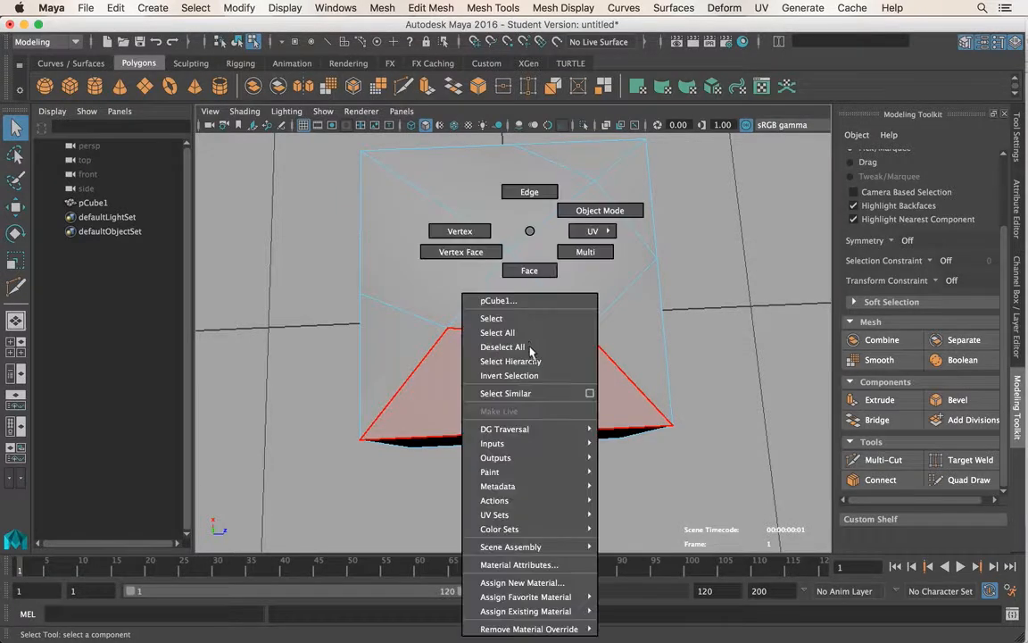
right_click_drag(531, 350, 459, 234)
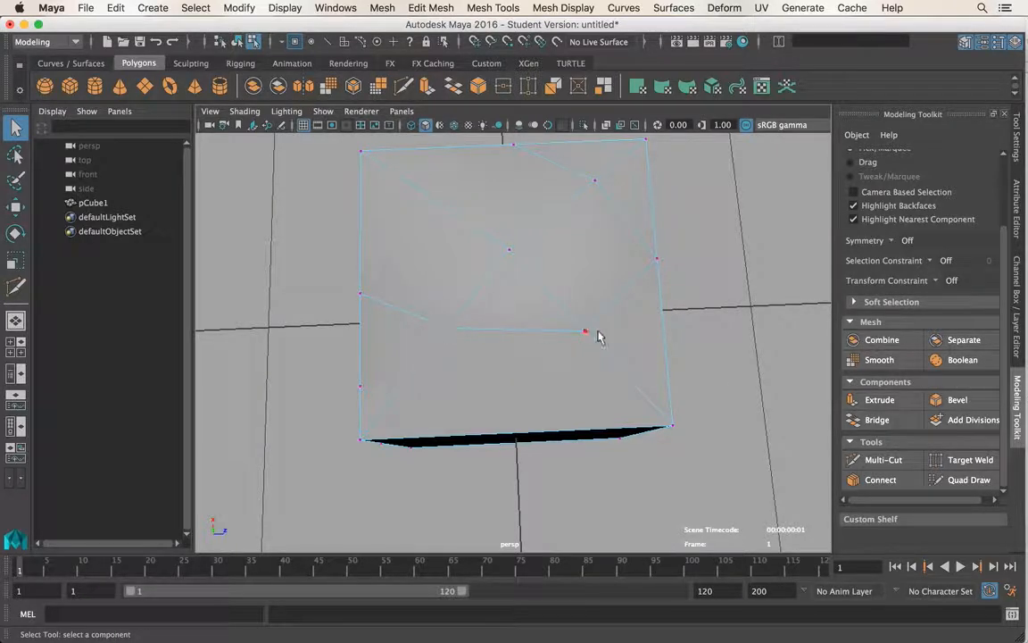
left_click(942, 464)
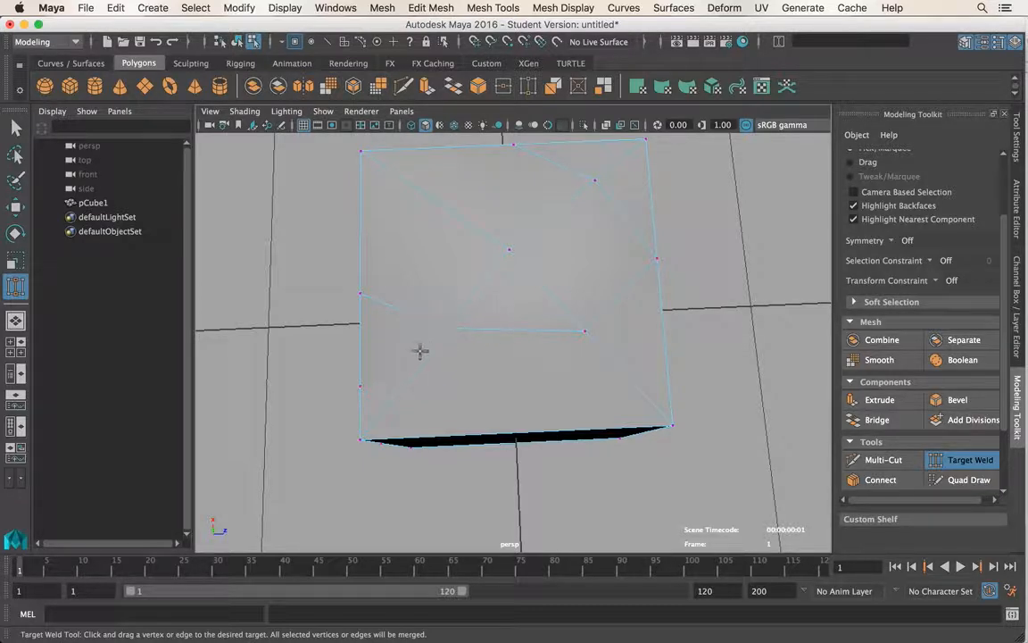
right_click(414, 231)
right_click_drag(459, 352, 658, 299, "alt")
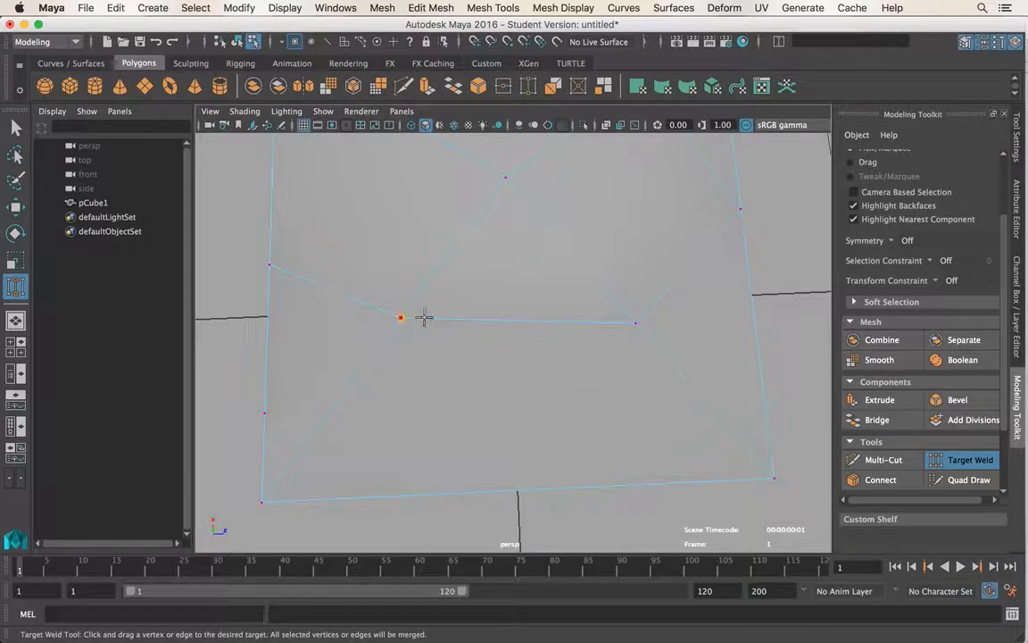
left_click_drag(649, 321, 651, 321)
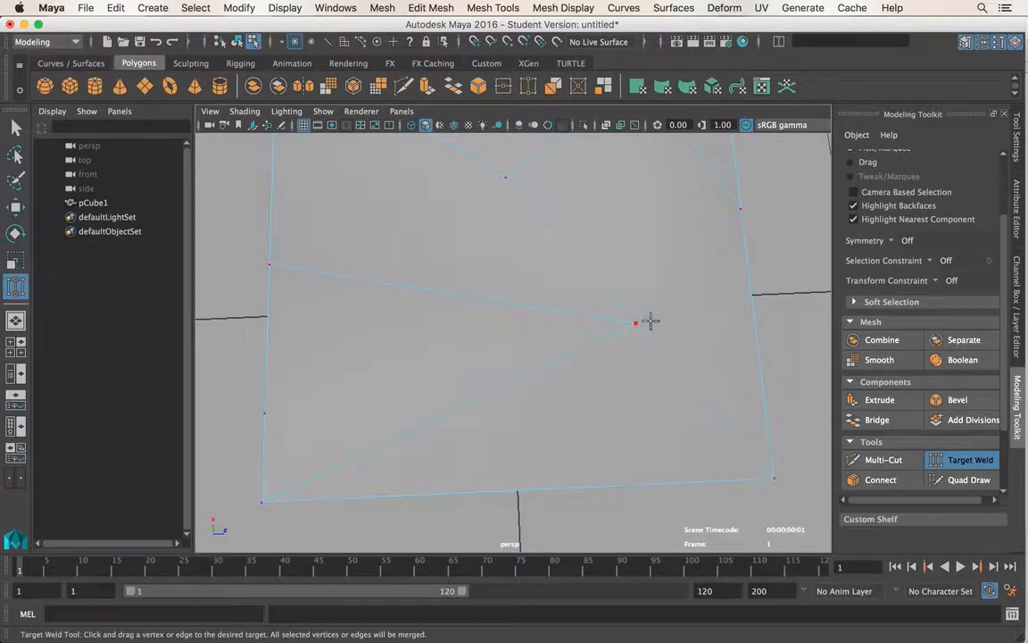
- Target-weld the remaining ridge vertices of the pyramid top into its peak vertex
right_click_drag(661, 322, 596, 316, "alt")
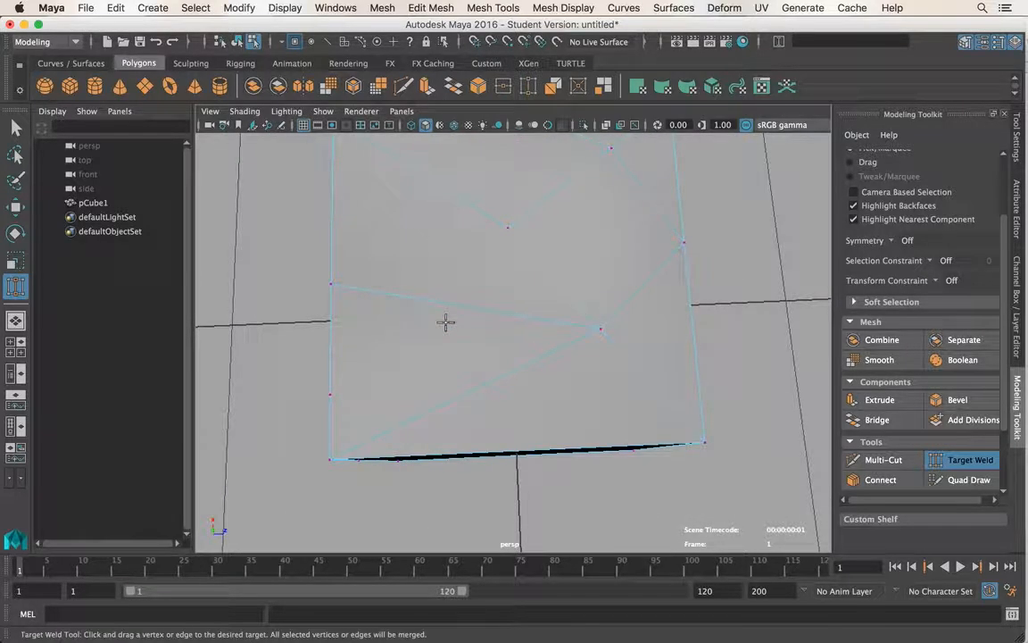
left_click_drag(568, 293, 555, 354, "alt")
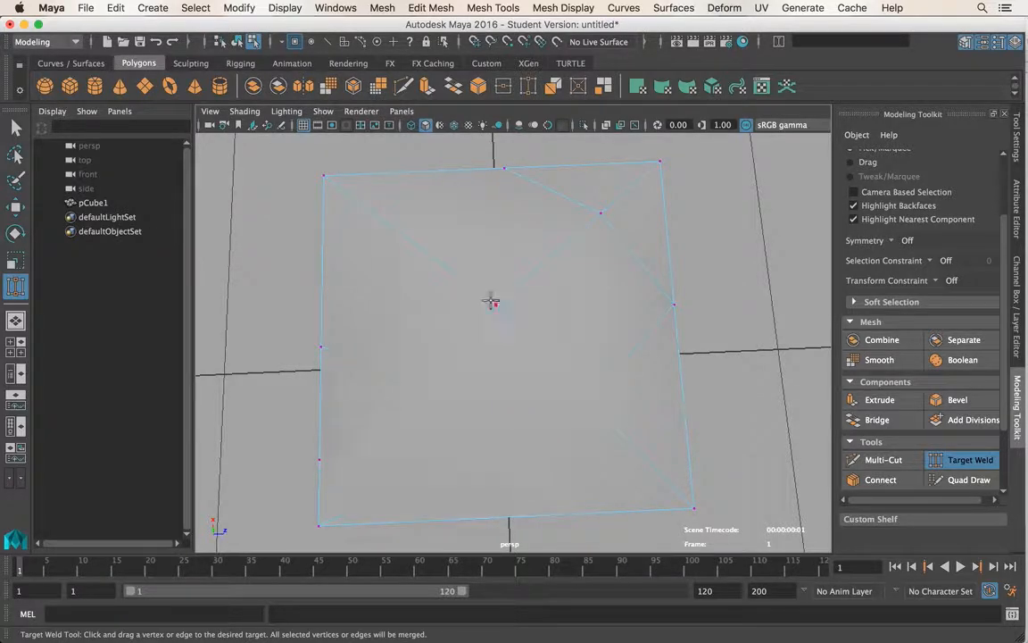
left_click_drag(630, 438, 447, 390, "alt")
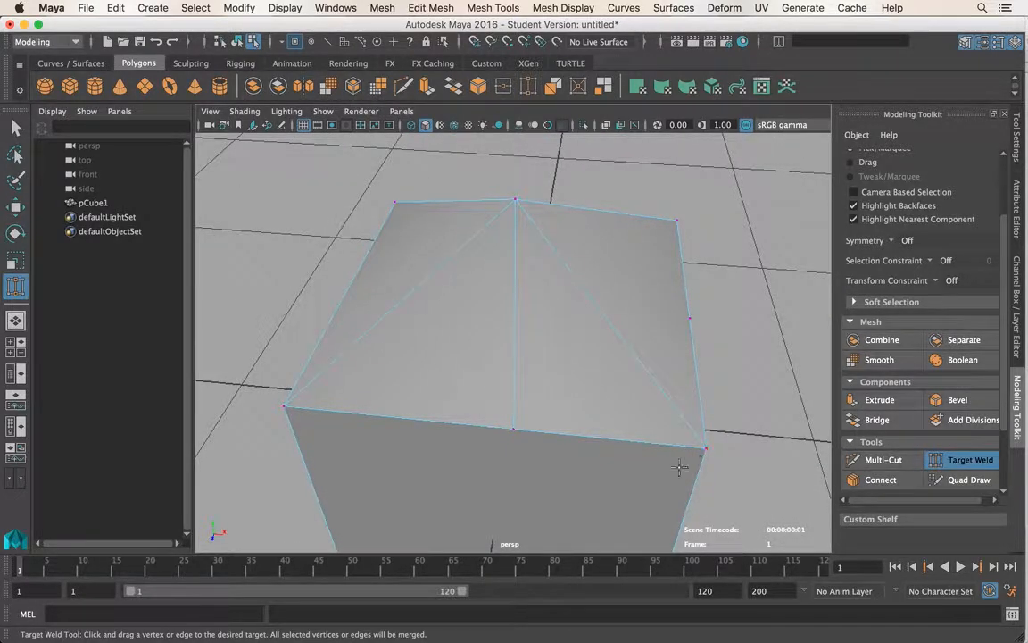
left_click_drag(681, 466, 464, 442, "alt")
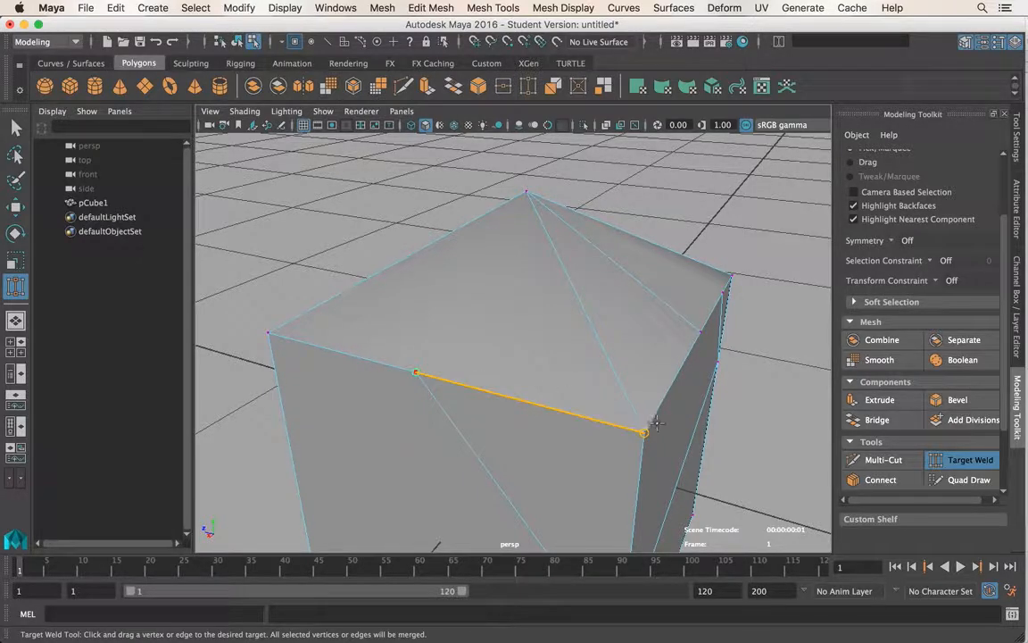
- Target-weld the leftover vertices along the pyramid's base edges onto the adjacent cube corner
left_click_drag(656, 423, 644, 433)
left_click_drag(596, 368, 473, 401, "alt")
left_click_drag(594, 375, 596, 376)
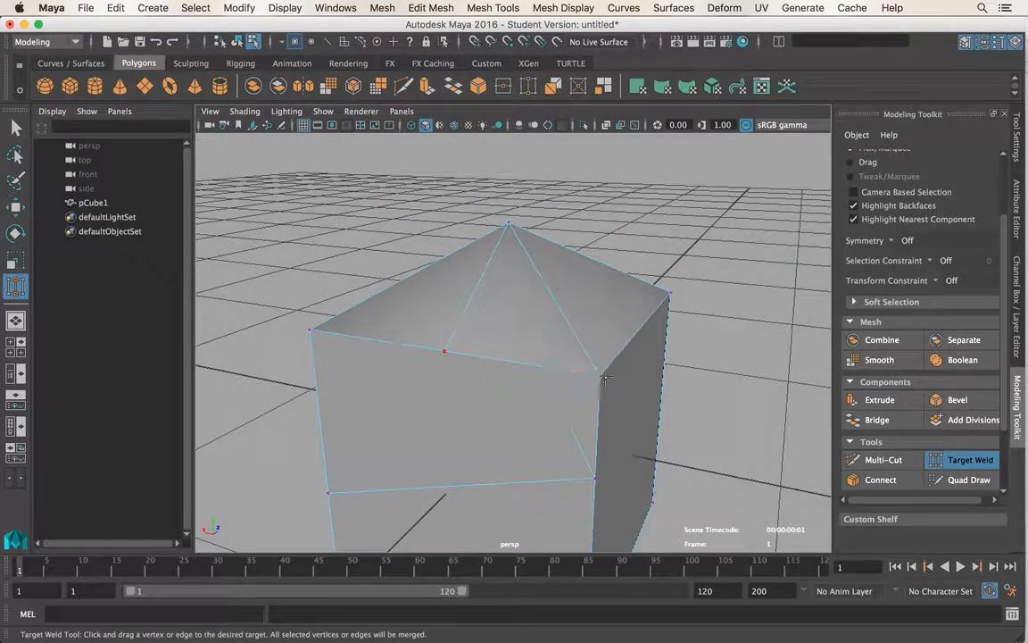
left_click_drag(444, 351, 616, 370)
left_click_drag(664, 395, 593, 409, "alt")
scroll(964, 384, "down", 5)
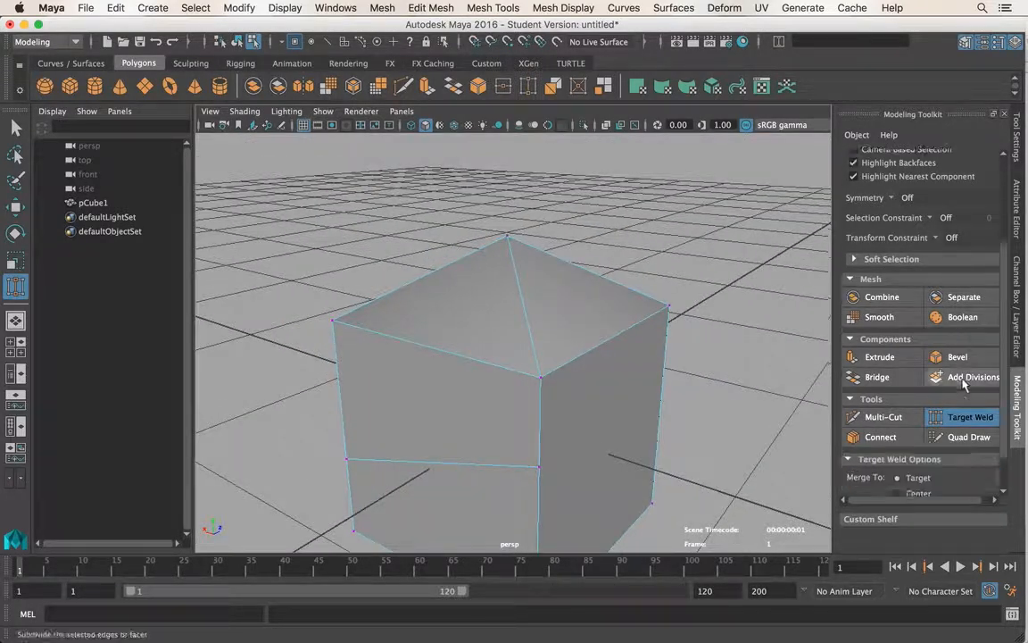
- Leave Target Weld, return the cube to object mode and delete it
left_click_drag(446, 399, 527, 356, "alt")
key("q")
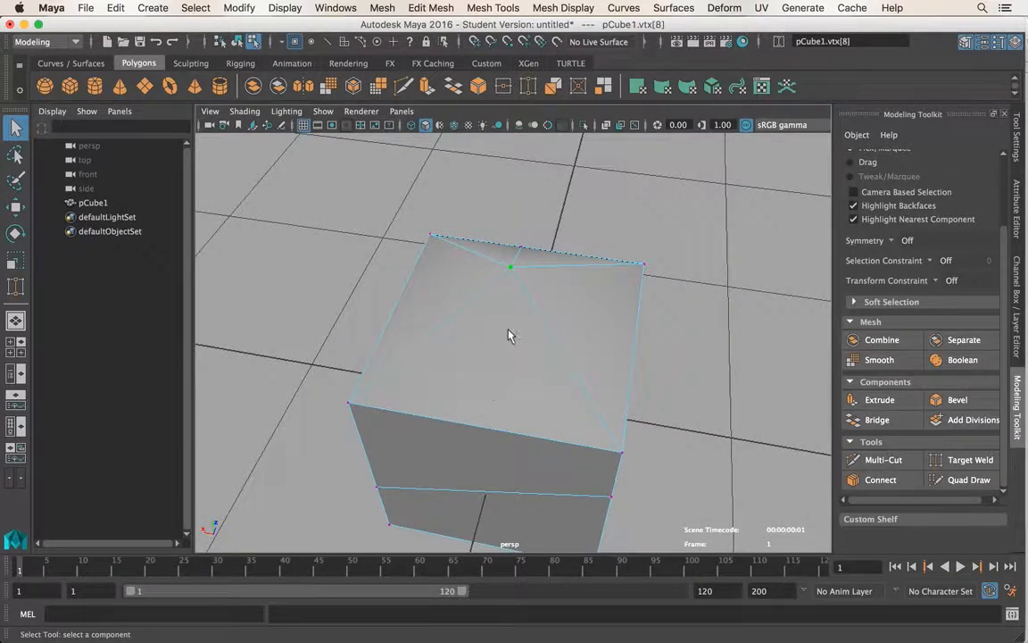
right_click_drag(502, 229, 575, 207)
middle_click_drag(542, 415, 526, 338, "alt")
left_click_drag(527, 338, 550, 366, "alt")
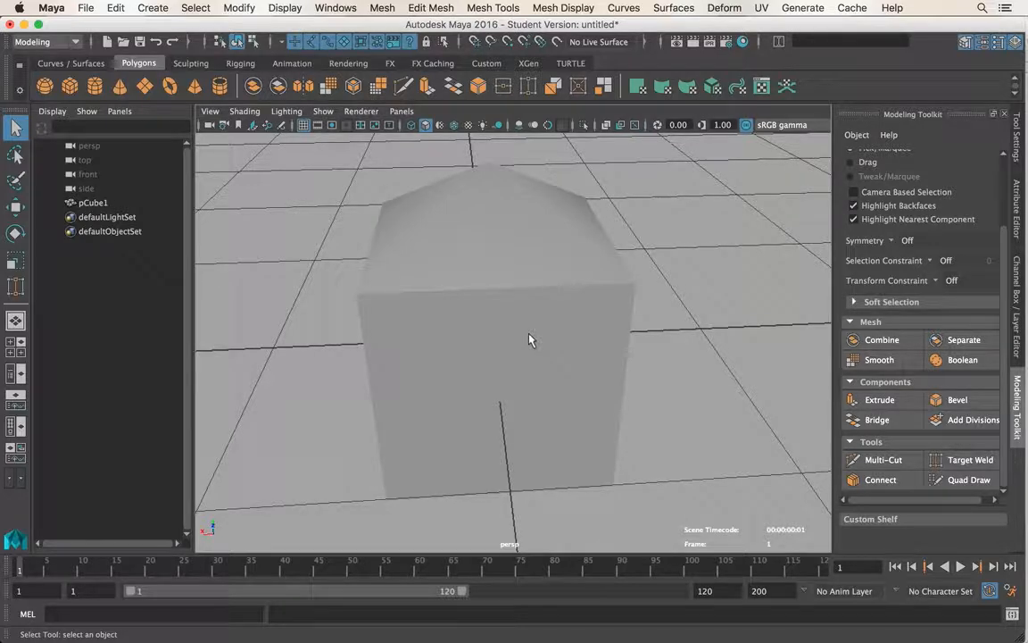
left_click(529, 338)
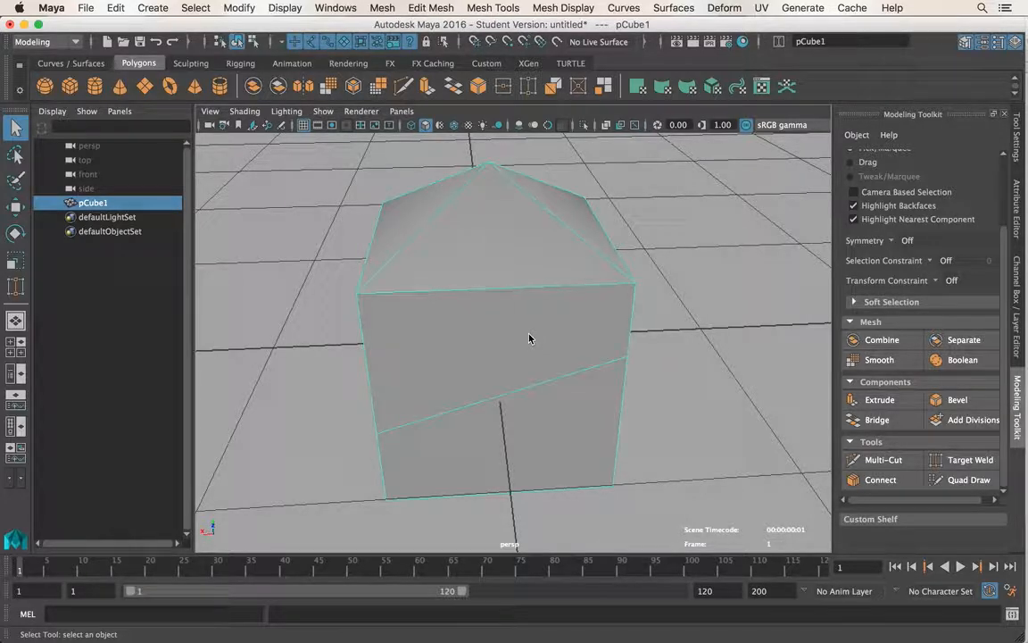
left_click_drag(529, 338, 512, 391, "alt")
key("Delete")
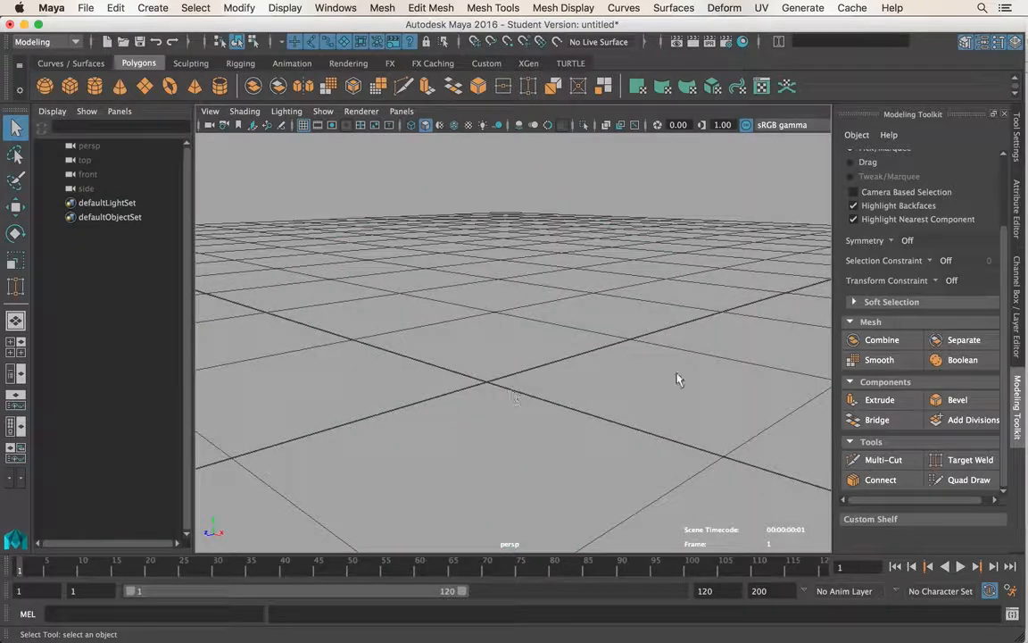
- Create a new polygon cube at the grid's centre
left_click(77, 88)
scroll(489, 387, "down", 5)
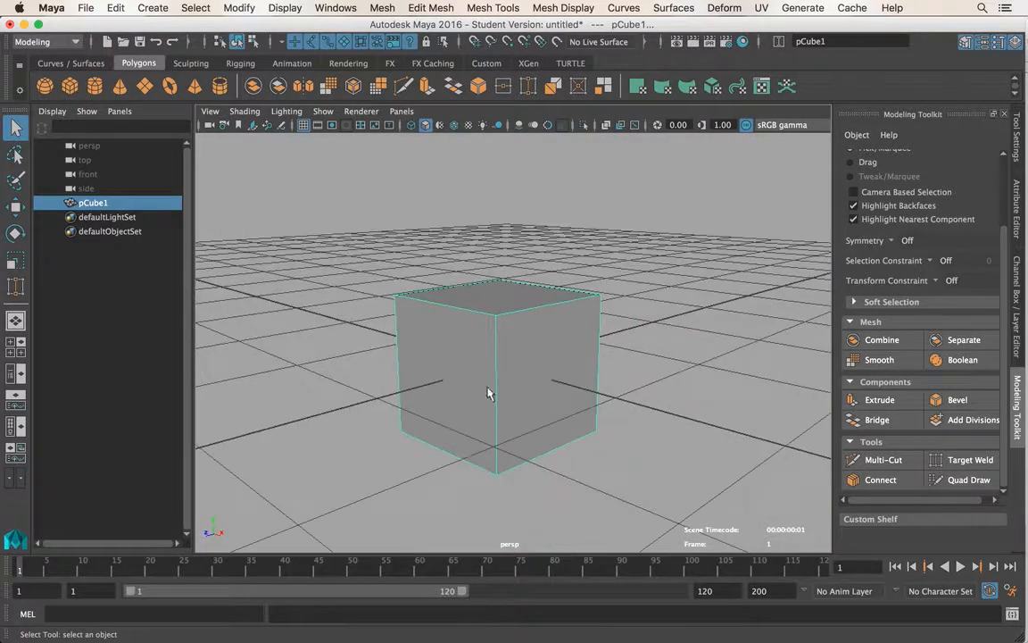
left_click_drag(461, 402, 482, 439, "alt")
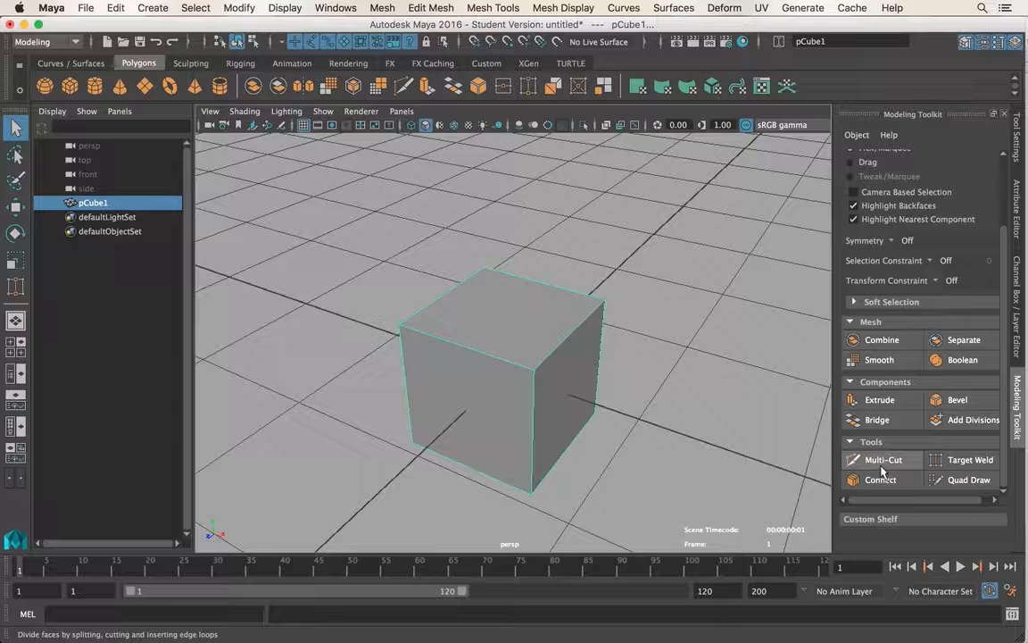
left_click_drag(540, 380, 458, 383, "alt")
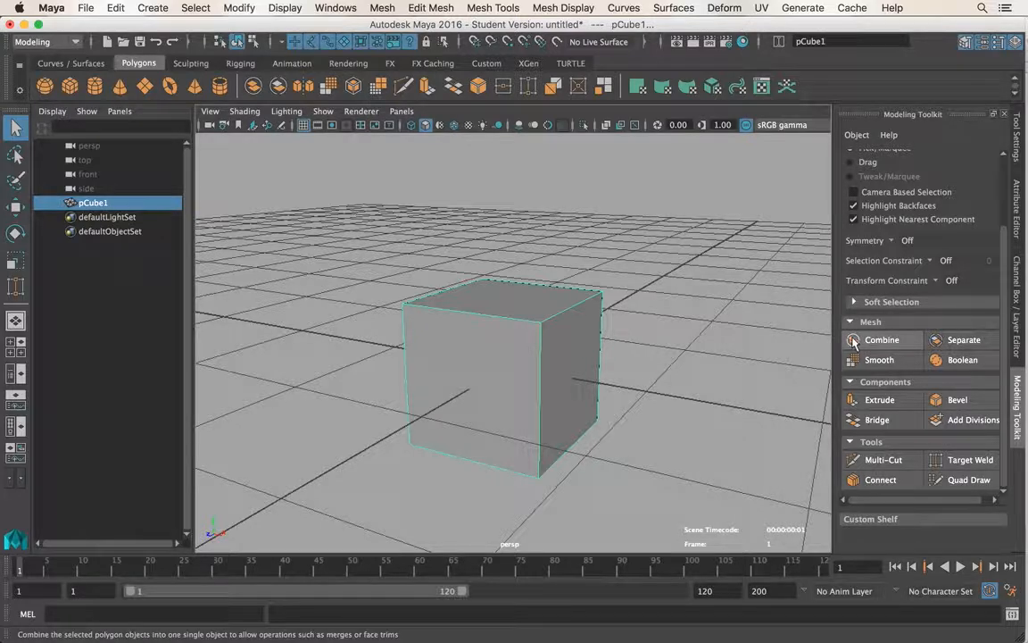
- Insert an edge loop close to one vertical side of the cube using Insert Edge Loop with relative distance from edge
left_click(506, 11)
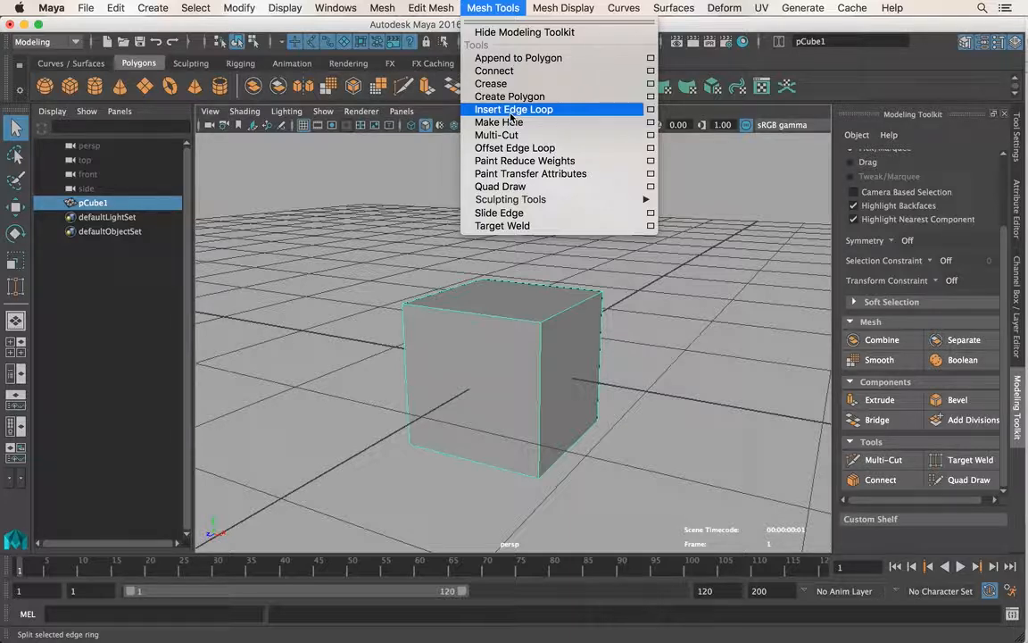
left_click(651, 109)
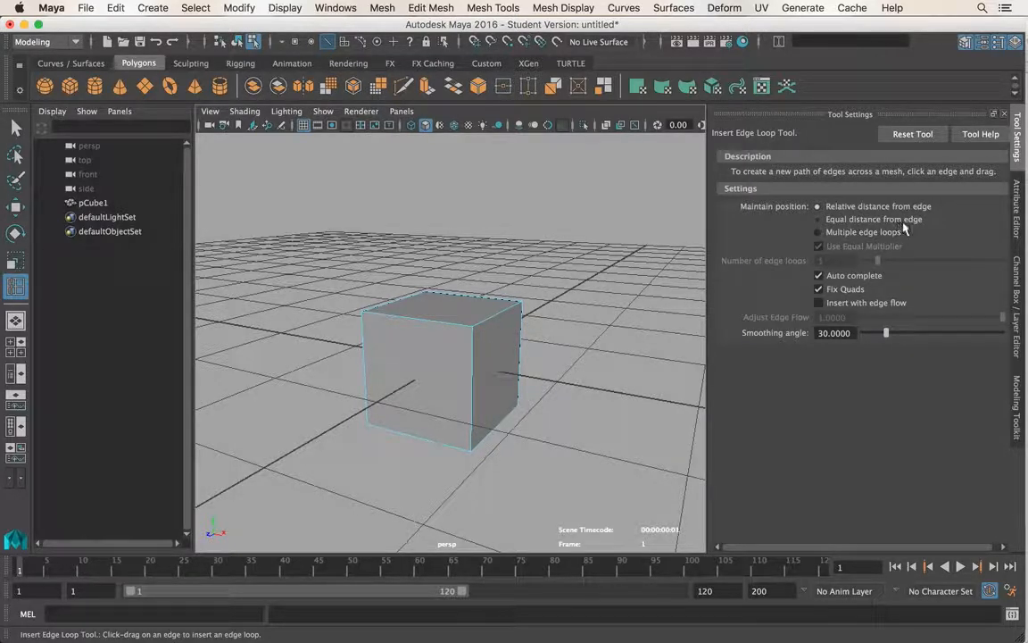
left_click(819, 233)
left_click(819, 206)
left_click_drag(460, 424, 457, 370, "alt")
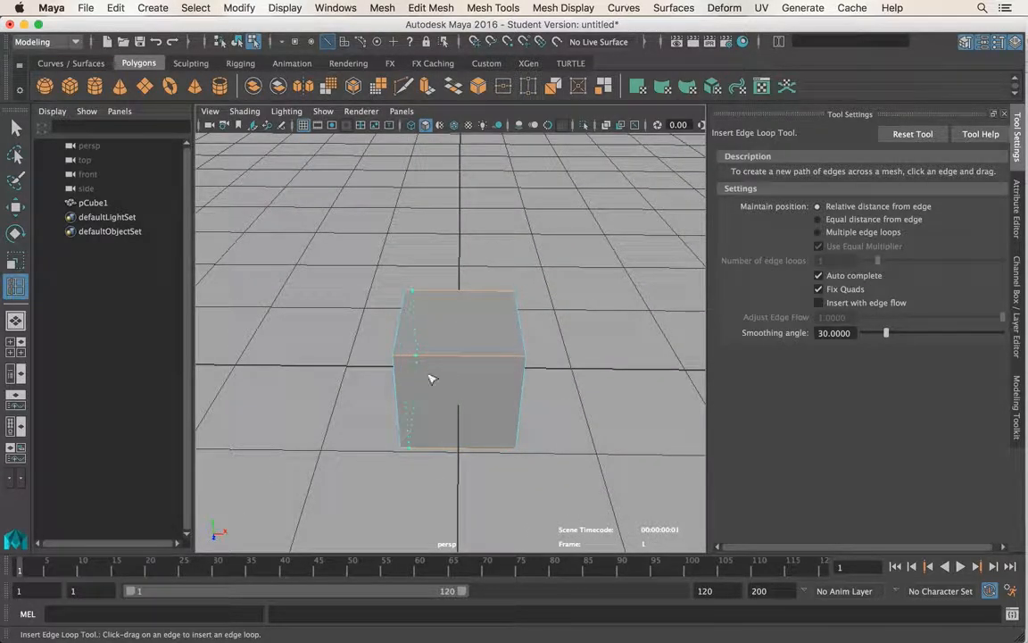
left_click(523, 376)
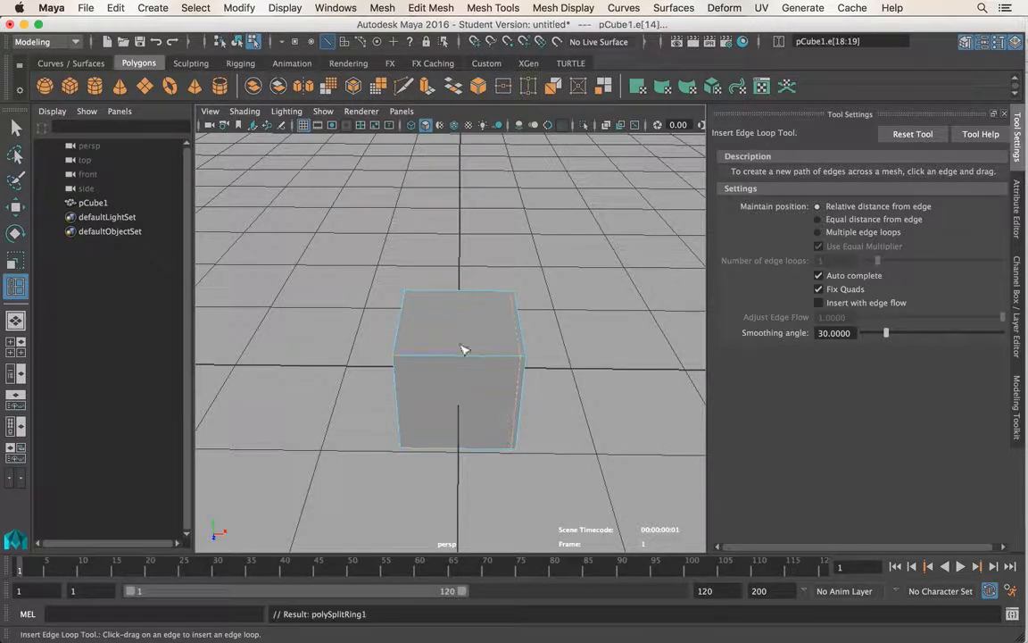
- Insert edge loops close to the cube's opposite vertical side and just below its top edges
left_click(401, 364)
left_click_drag(400, 364, 471, 383, "alt")
right_click_drag(471, 383, 673, 367, "alt")
left_click_drag(673, 367, 565, 362, "alt")
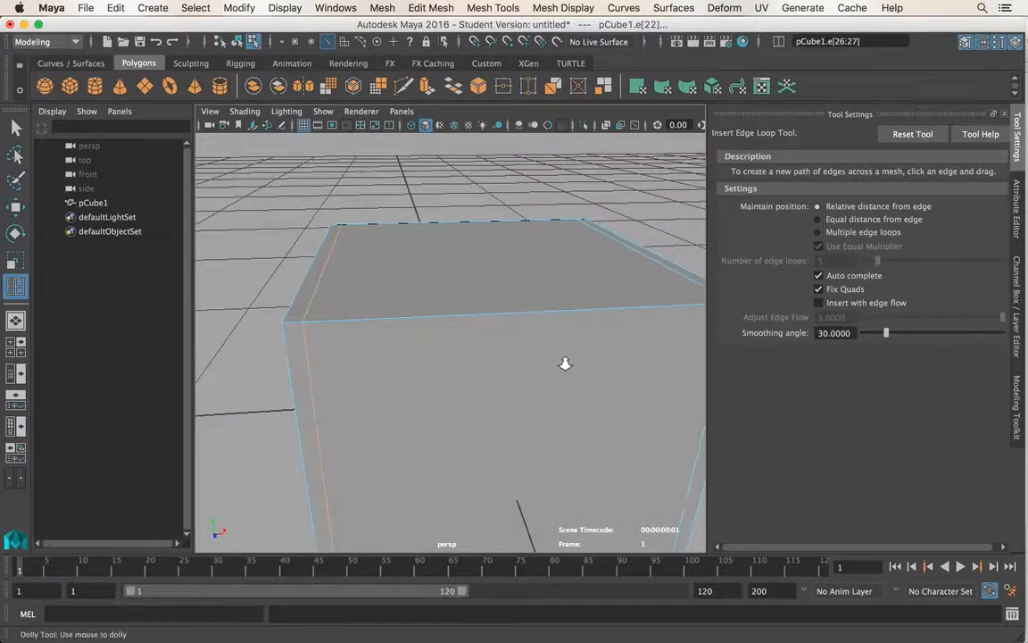
right_click_drag(565, 362, 434, 382, "alt")
left_click_drag(435, 382, 463, 353, "alt")
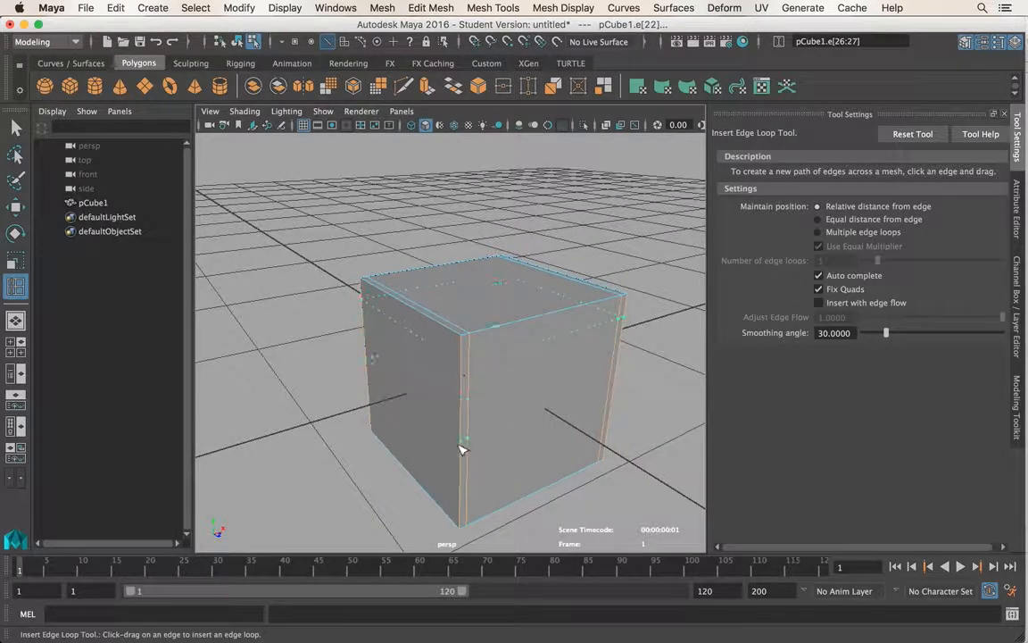
left_click(468, 342)
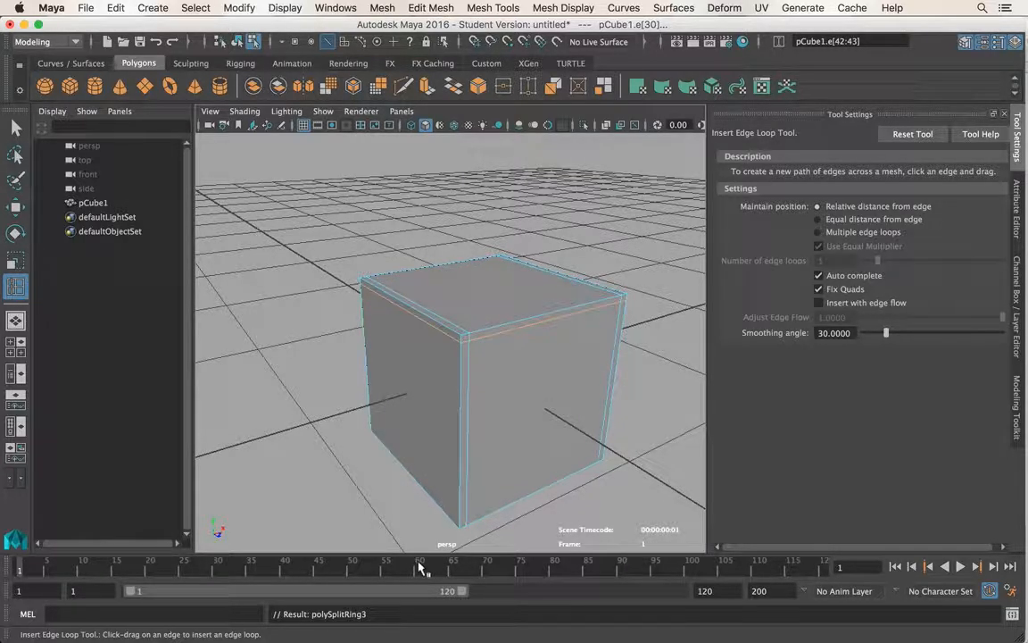
- Set Insert Edge Loop to multiple edge loops with a count of 4 and insert evenly spaced loops across the cube in two directions
left_click(836, 233)
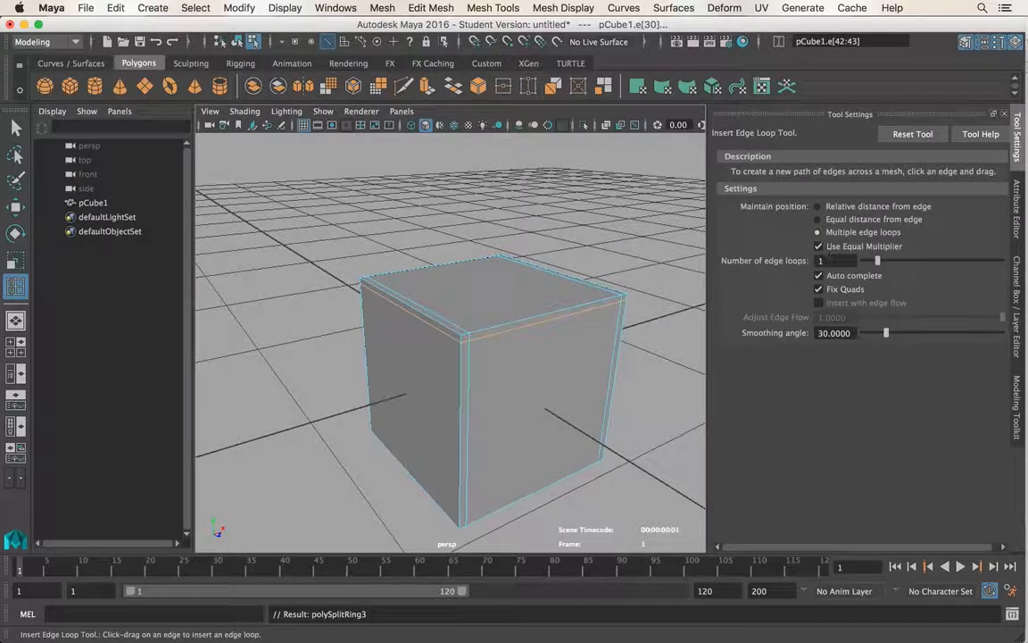
left_click_drag(879, 262, 910, 270)
left_click_drag(564, 366, 471, 326, "alt")
left_click(464, 332)
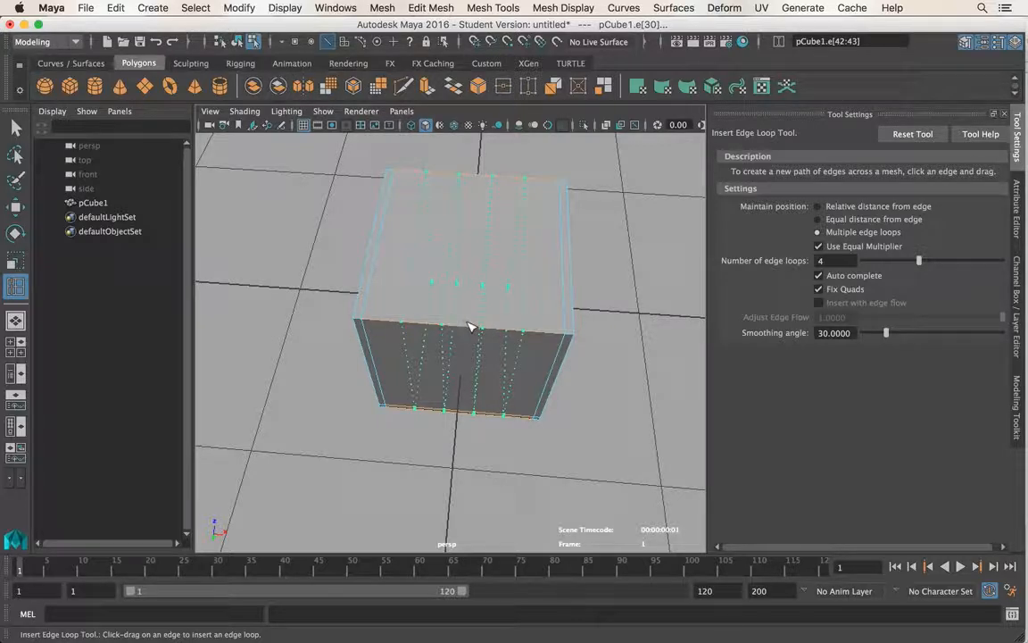
left_click_drag(500, 360, 502, 301, "alt")
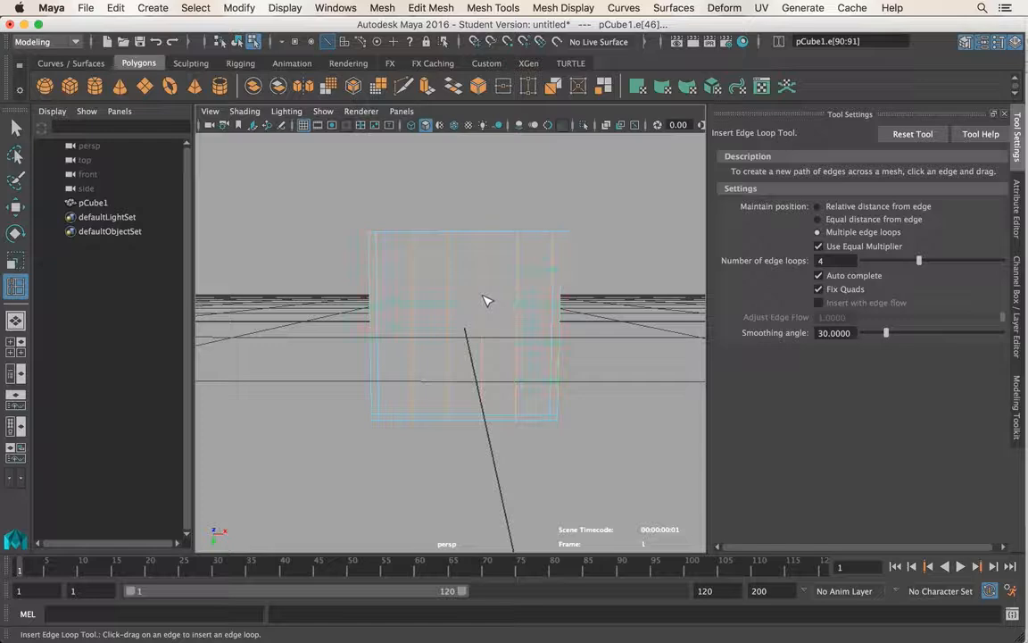
left_click_drag(574, 286, 395, 291, "alt")
mouse_move(482, 303)
left_mouse_down("alt")
mouse_move(503, 316)
mouse_move(480, 305)
left_mouse_up("alt")
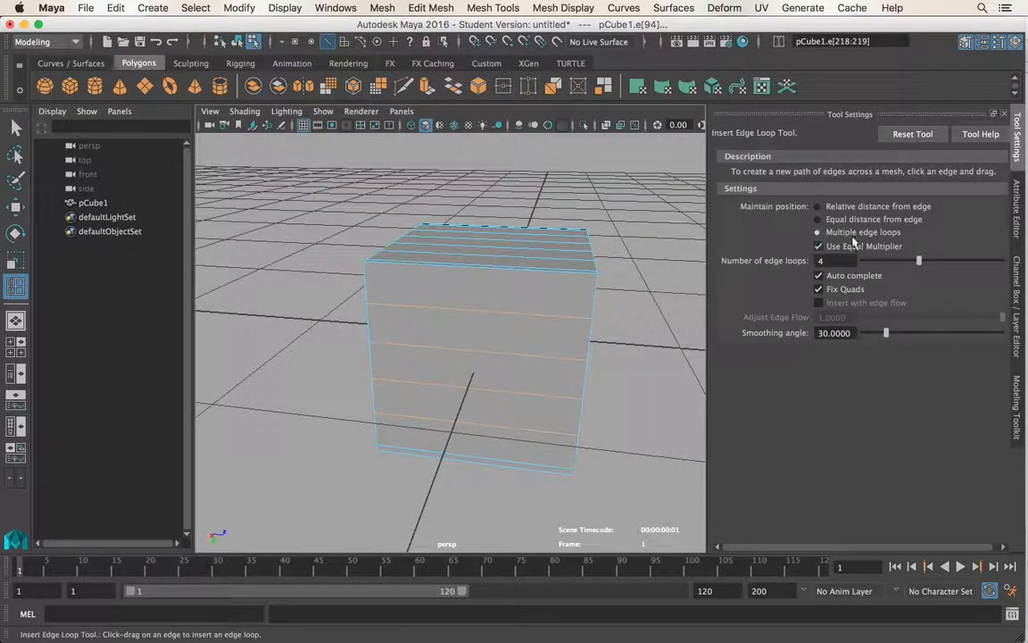
- Set the number of edge loops to 1, insert a single loop through the cube's middle, and restore relative distance from edge
left_click_drag(906, 261, 883, 270)
left_click(473, 313)
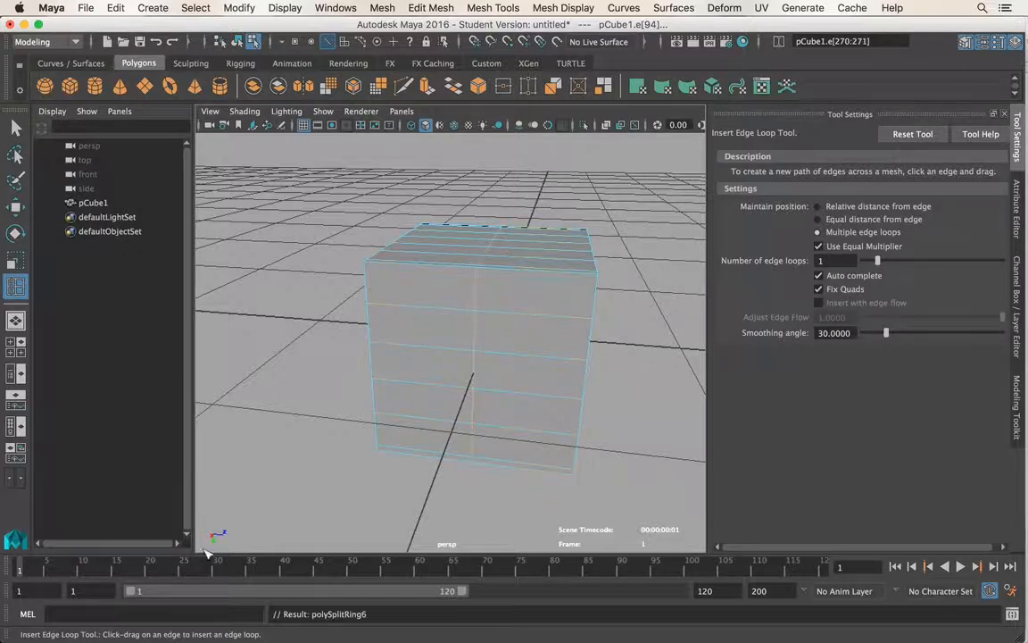
left_click_drag(270, 493, 314, 492, "alt")
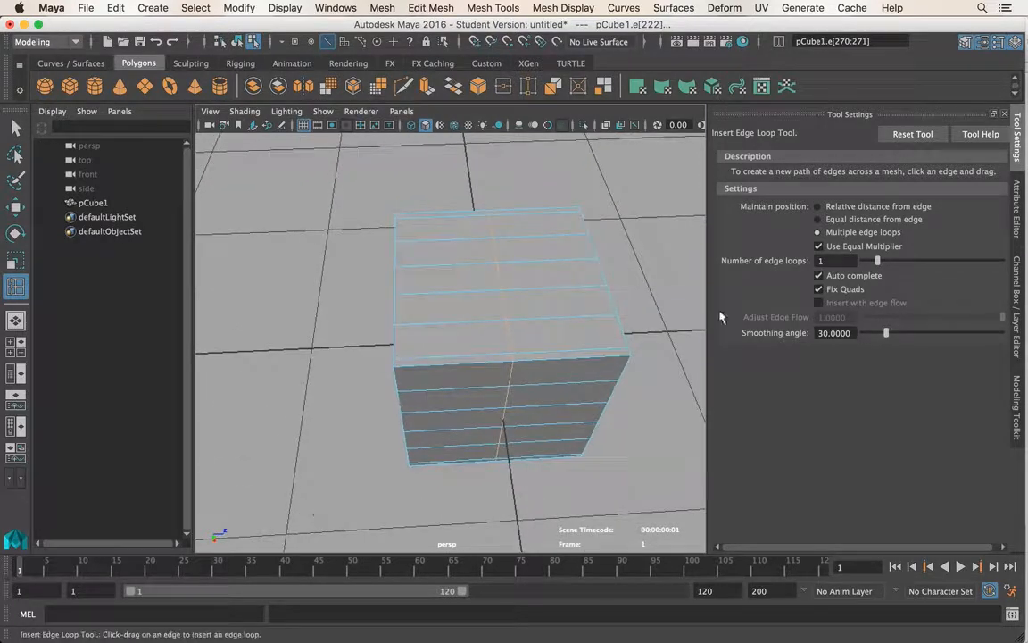
left_click(817, 207)
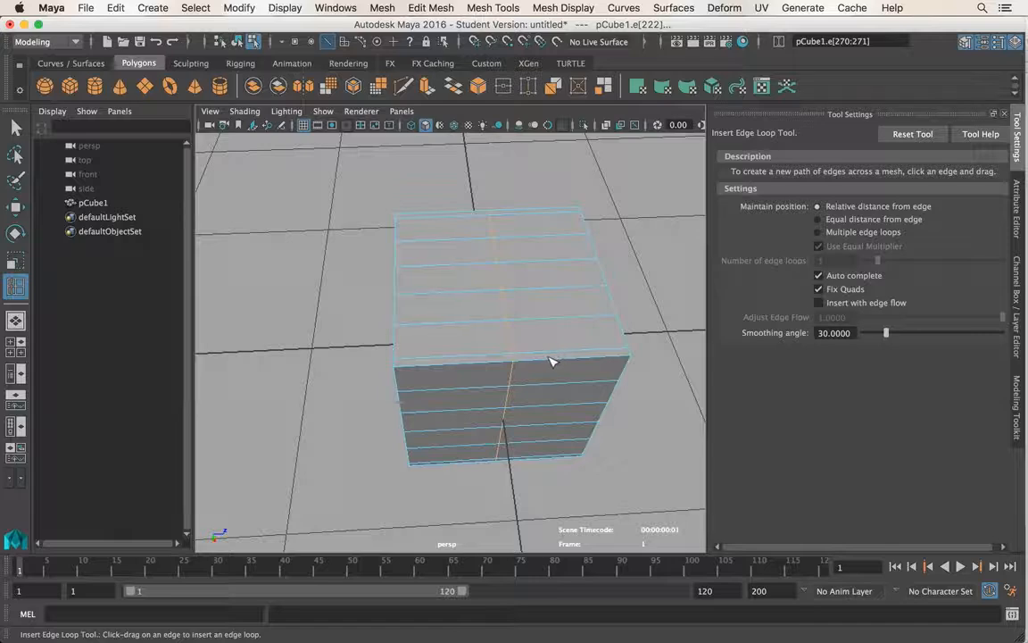
- Insert one more edge loop between the cube's middle loop and its side, and return to object selection
mouse_move(551, 361)
left_mouse_down()
mouse_move(607, 360)
mouse_move(554, 364)
left_mouse_up()
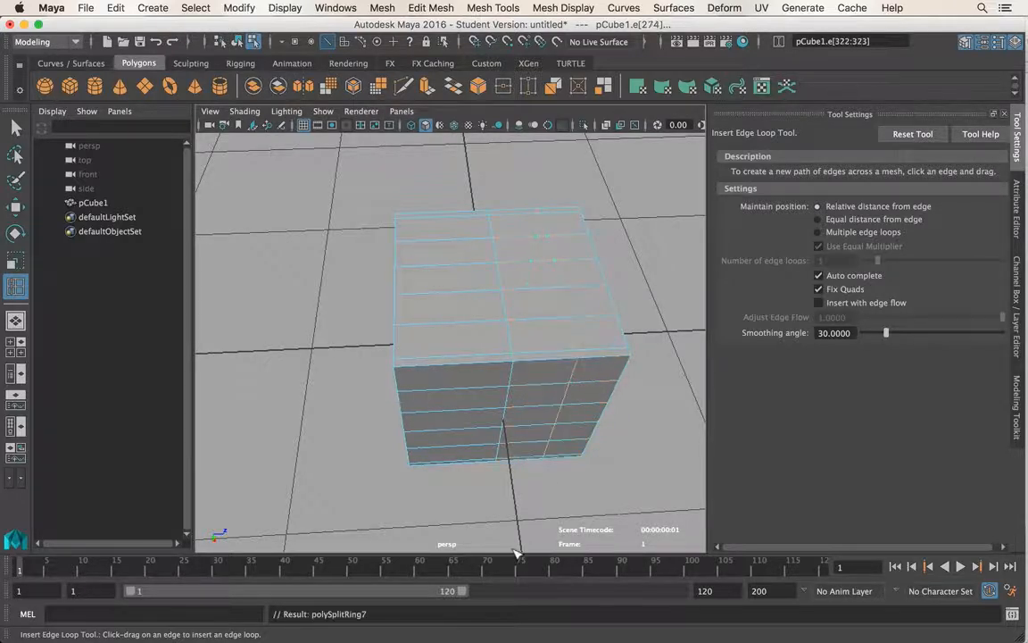
left_click_drag(531, 544, 574, 468, "alt")
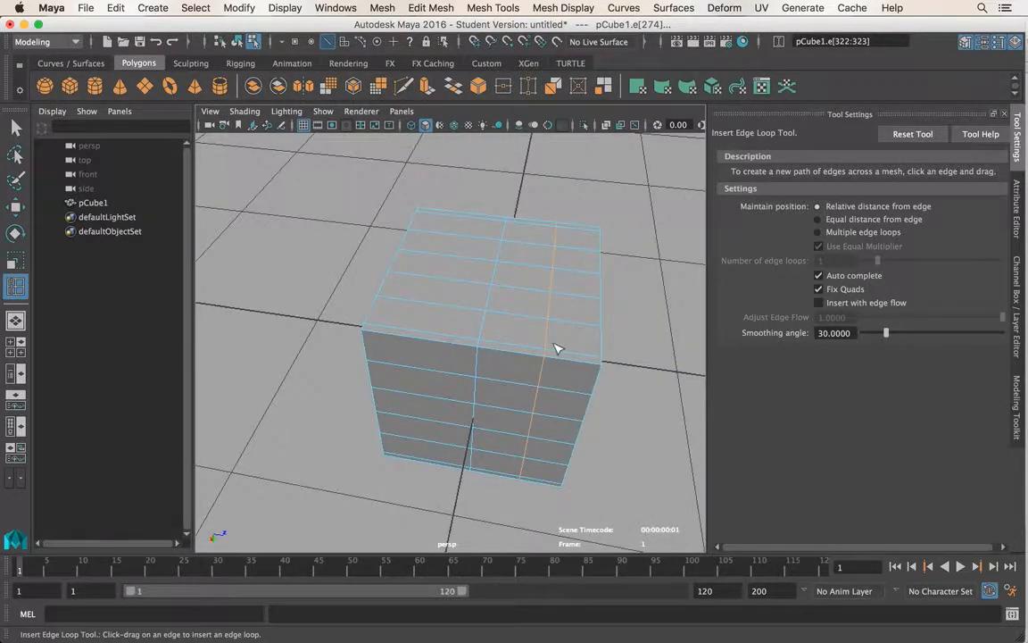
left_click_drag(555, 348, 473, 339, "alt")
key("q")
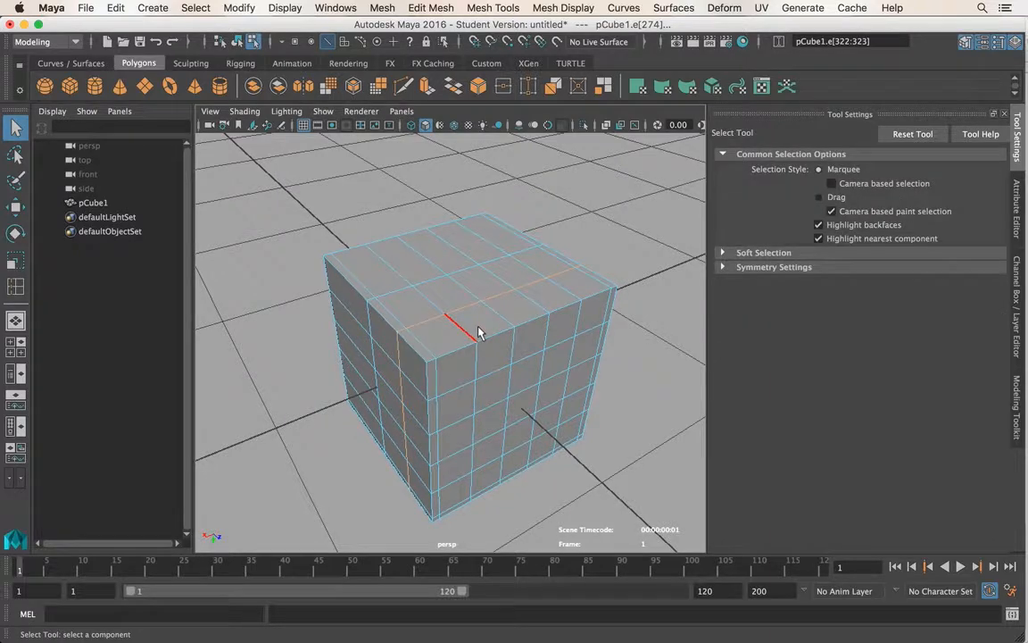
right_click_drag(473, 234, 530, 213)
left_click(495, 301)
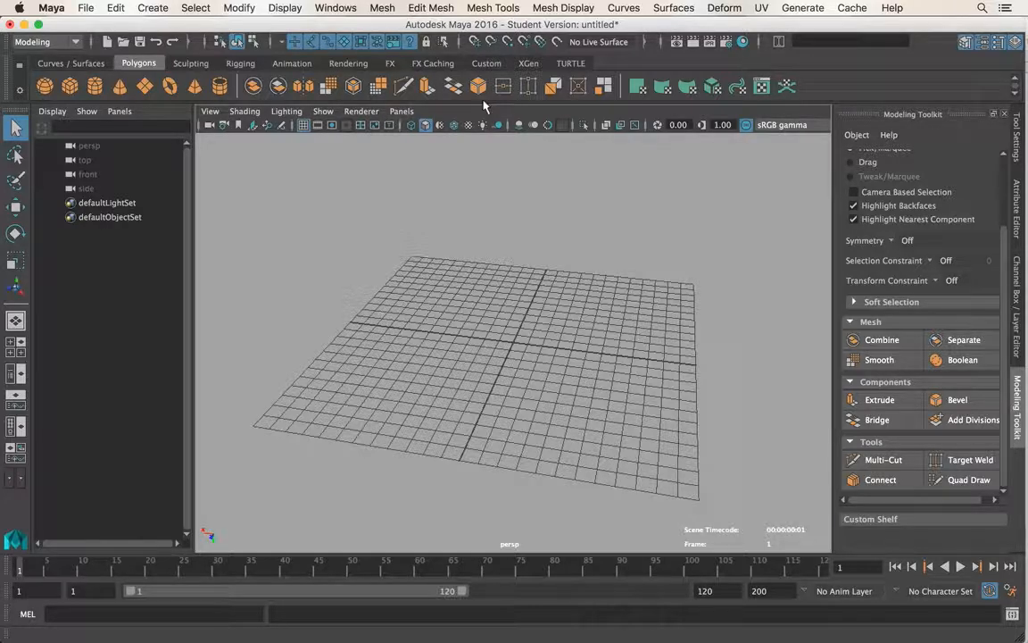
- Draw a V-shaped six-vertex polygon around the grid's centre with the Create Polygon tool and complete it
left_click(437, 8)
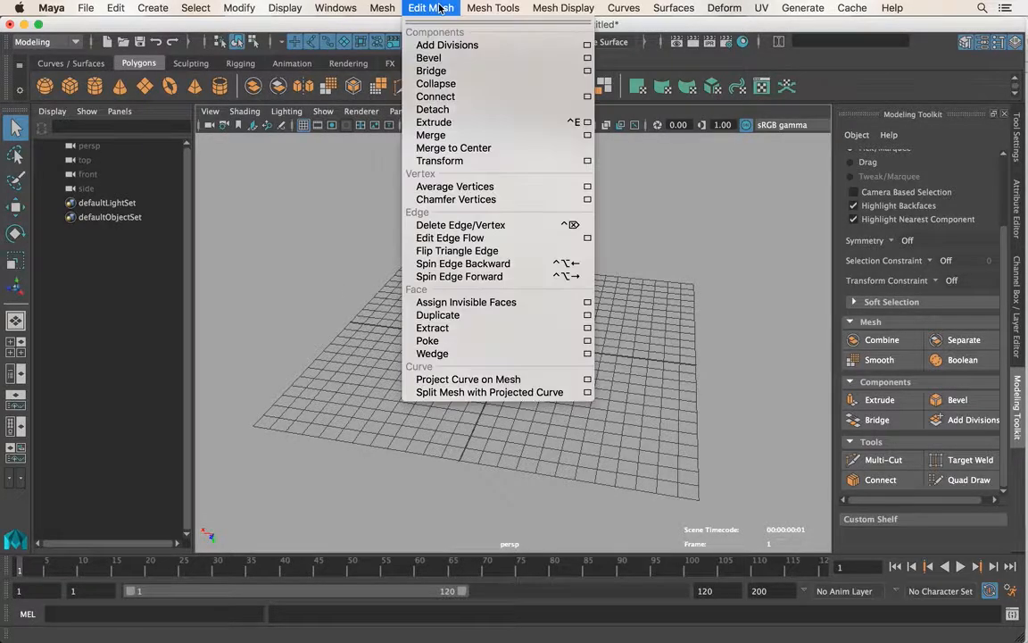
mouse_move(493, 8)
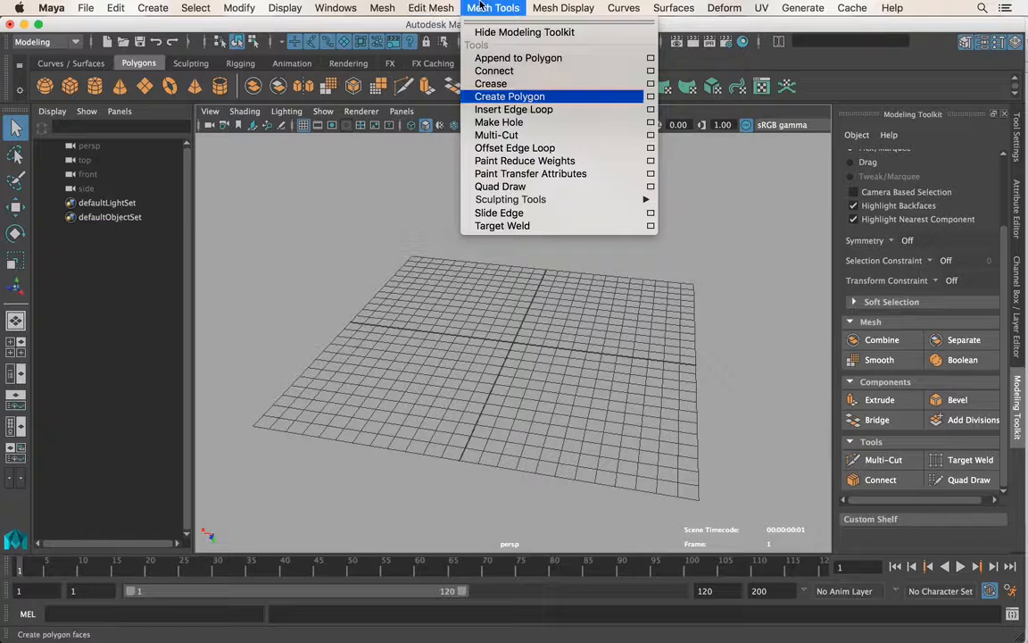
left_click(511, 97)
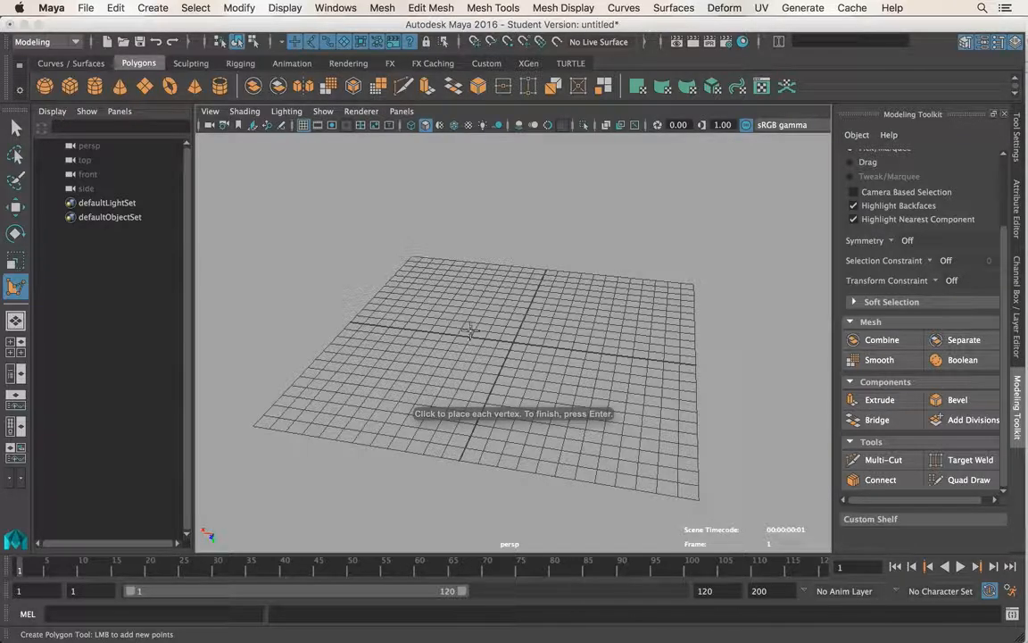
left_click_drag(470, 332, 468, 354, "alt")
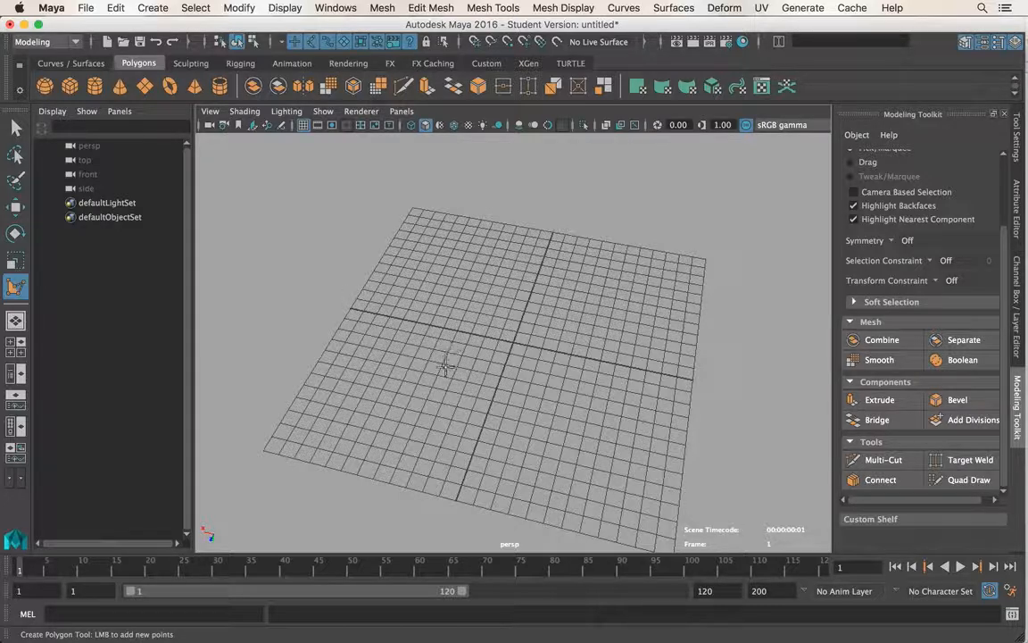
left_click(465, 306)
left_click(449, 348)
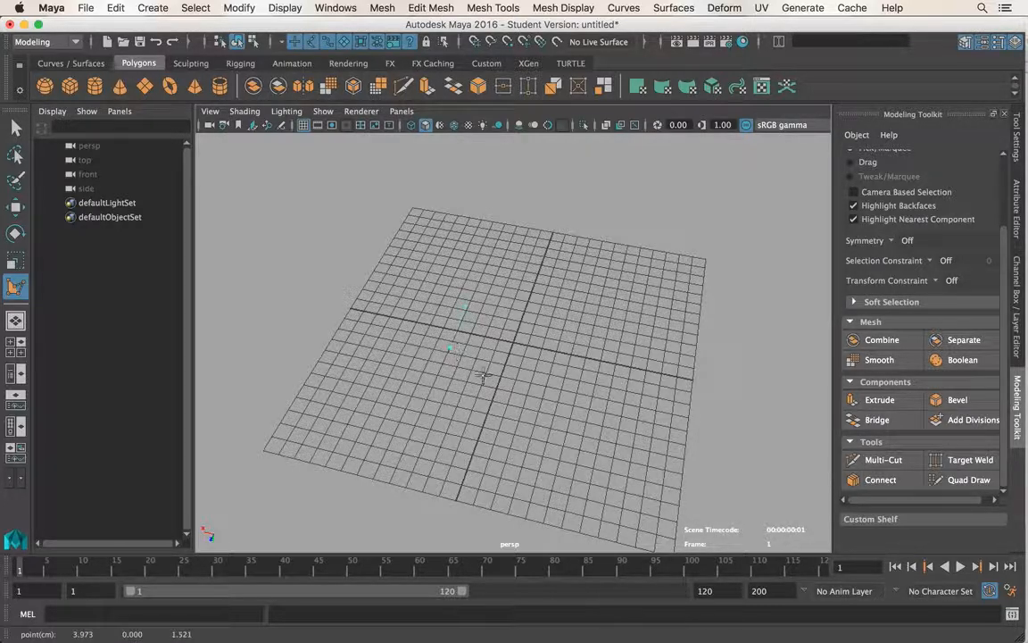
left_click(493, 390)
left_click(552, 375)
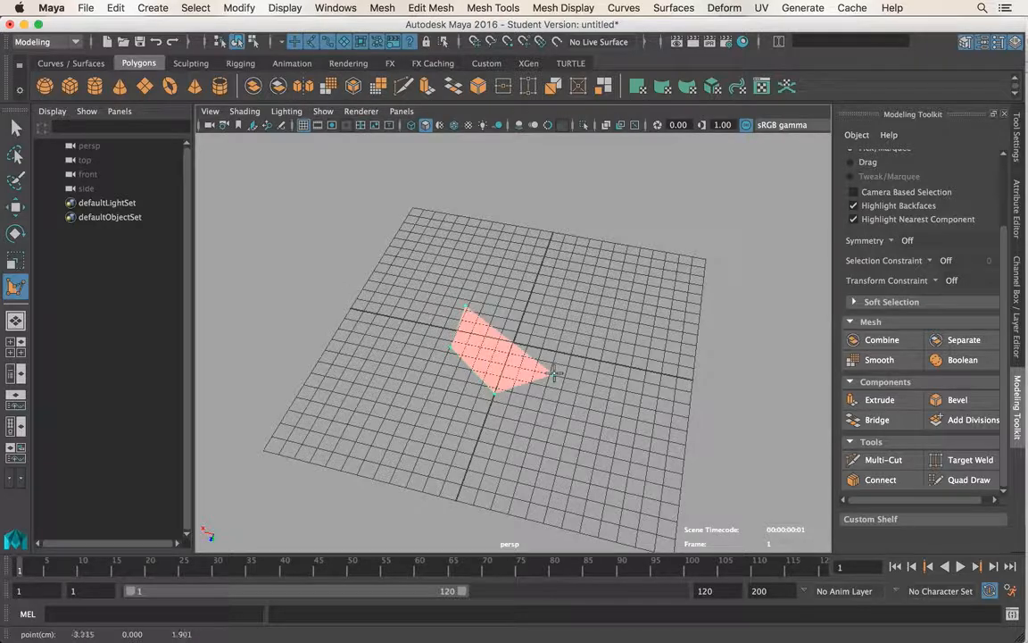
left_click(569, 326)
left_click(510, 344)
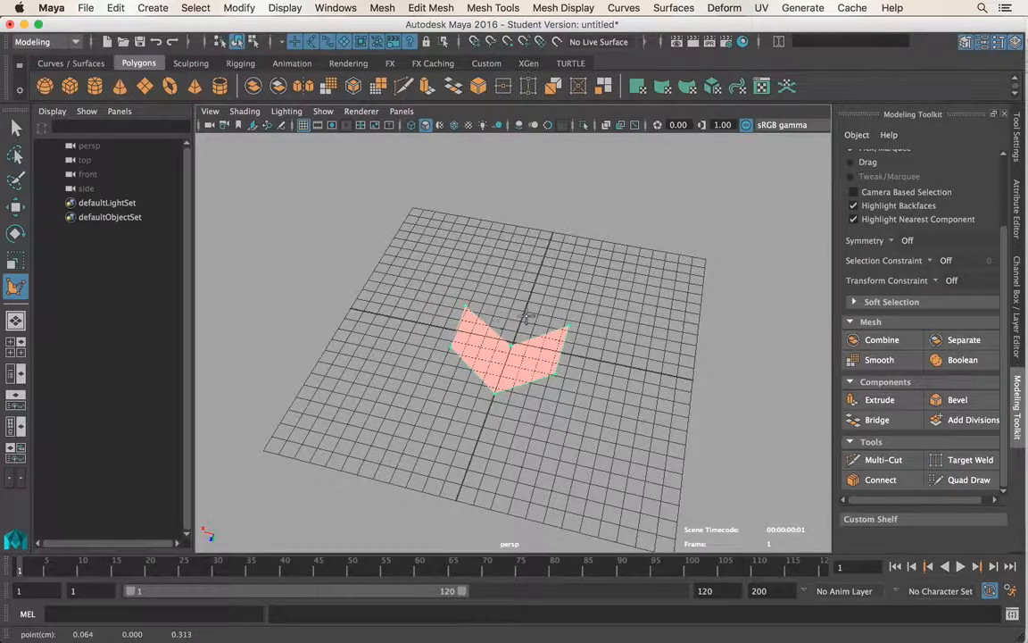
left_click_drag(473, 285, 554, 327, "alt")
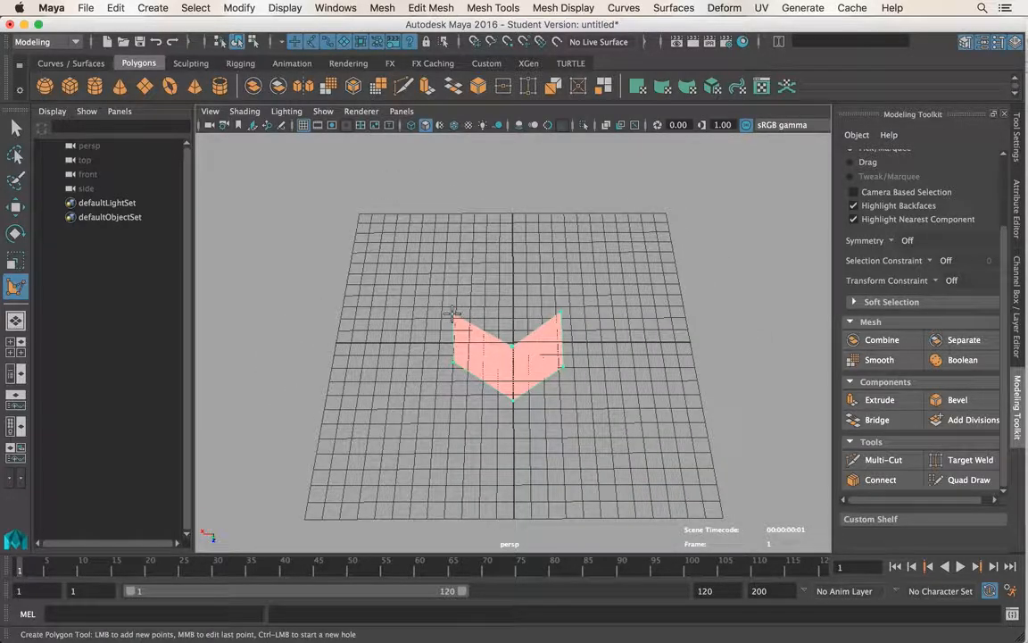
key("Return")
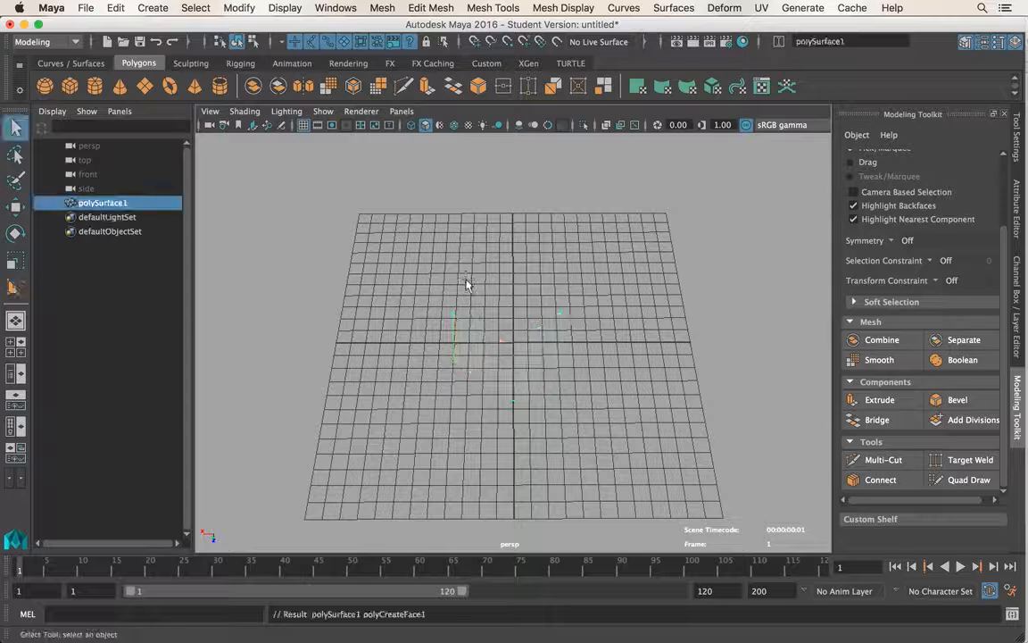
- Move the V-shaped polygon upward above the grid
left_click_drag(518, 357, 514, 327, "alt")
key("w")
left_click_drag(547, 406, 536, 339, "alt")
key("q")
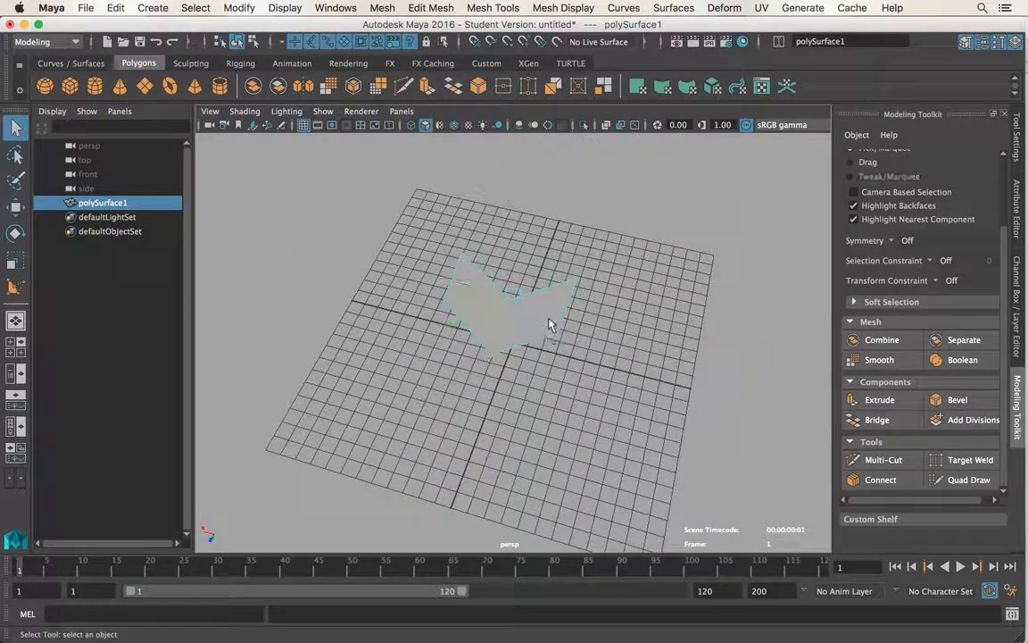
- Extrude the V-shaped face upward into a solid block and return to object selection
right_click_drag(548, 321, 546, 282)
left_click(546, 316)
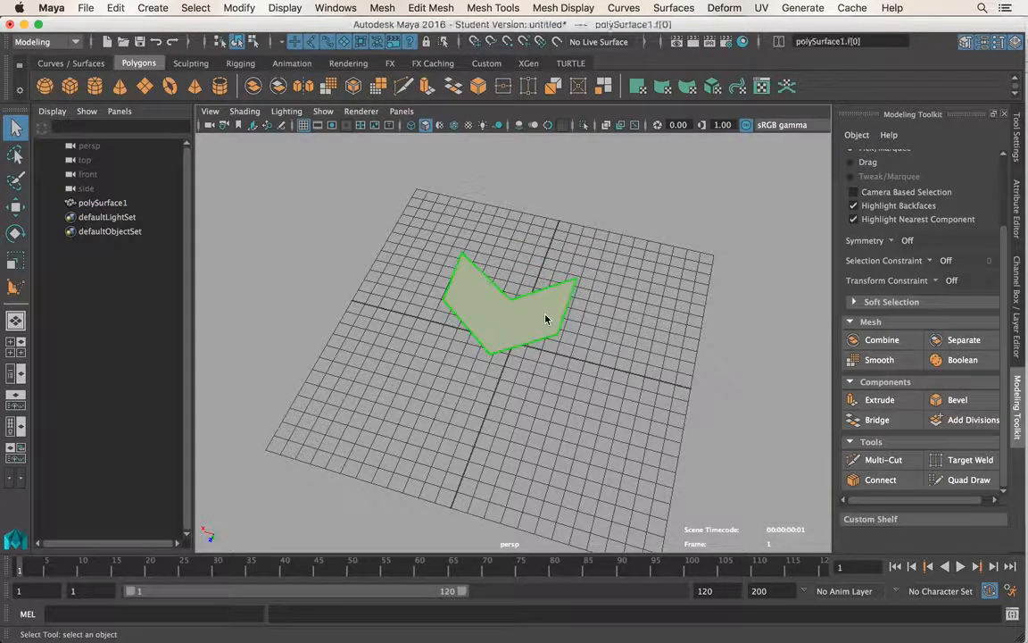
left_click(879, 399)
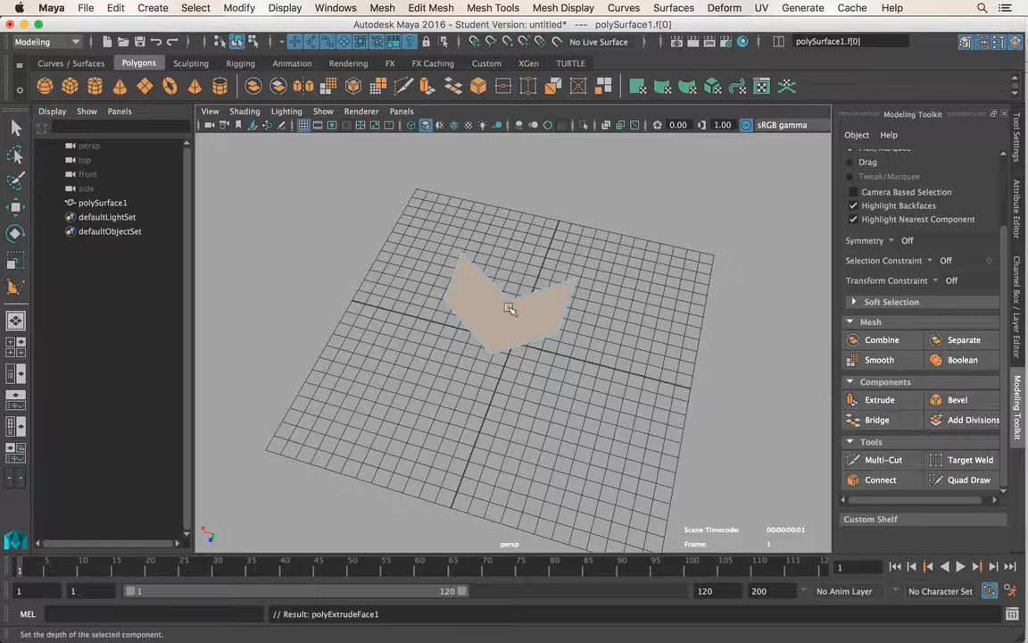
left_click_drag(510, 279, 558, 286)
key("q")
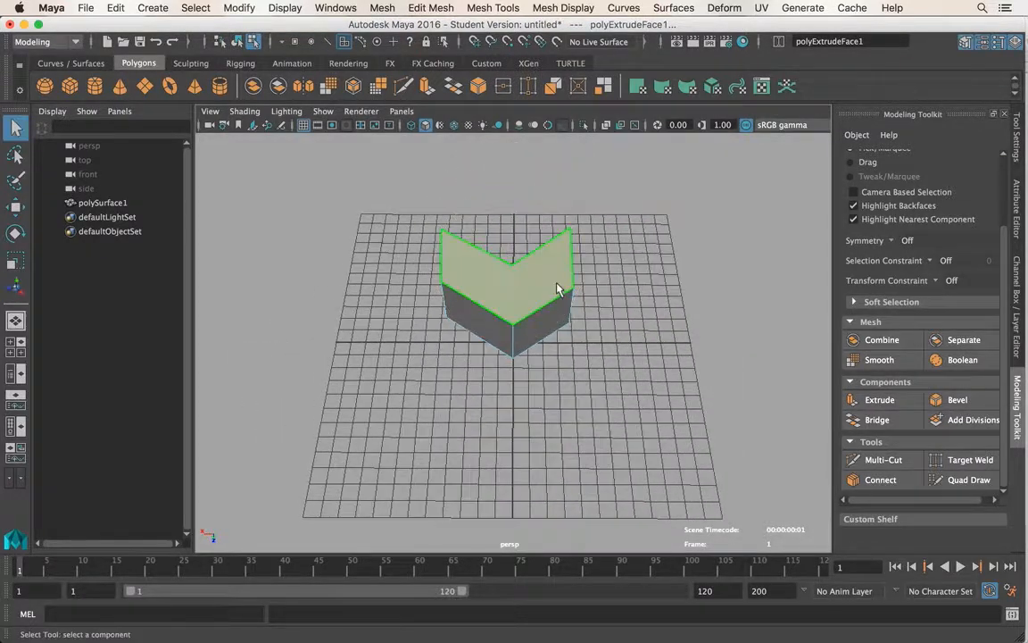
right_click_drag(558, 286, 596, 267)
left_click_drag(682, 338, 512, 294, "alt")
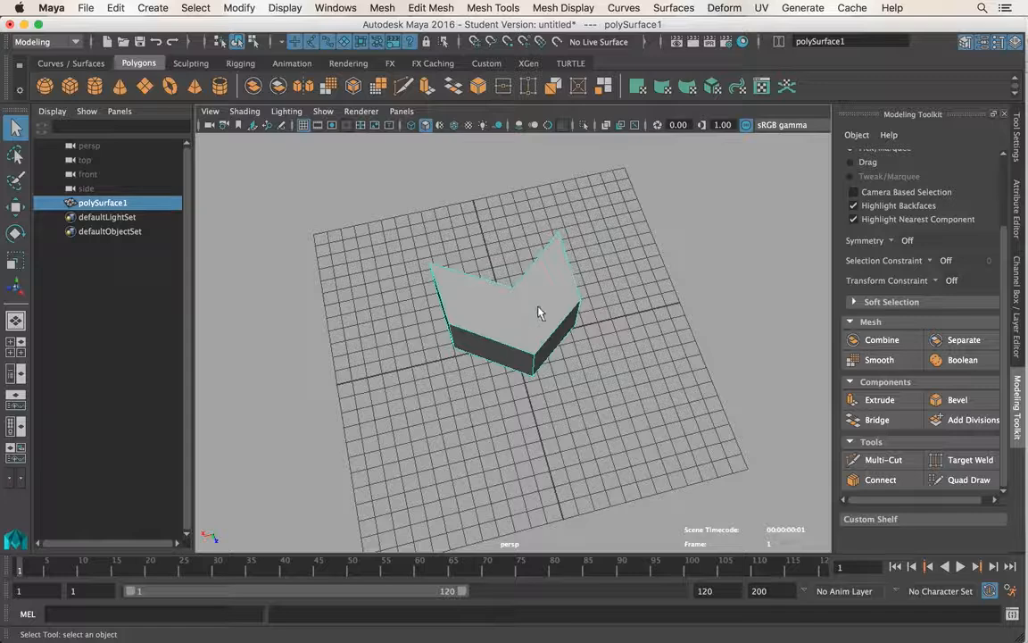
- Delete the block's V-shaped top face
right_click_drag(538, 313, 539, 271)
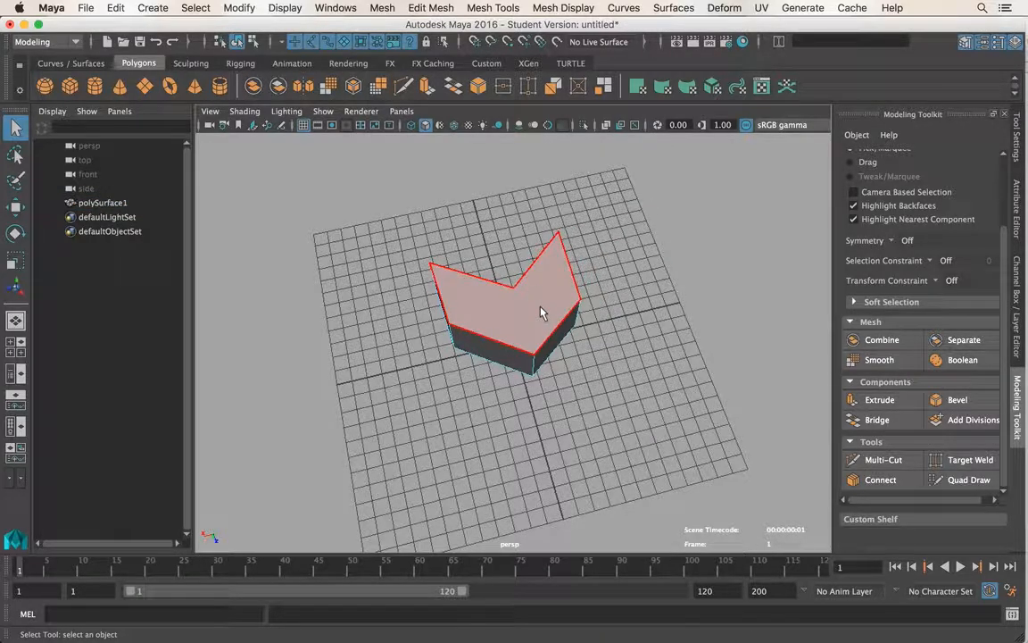
left_click(540, 312)
left_click_drag(497, 357, 526, 348, "alt")
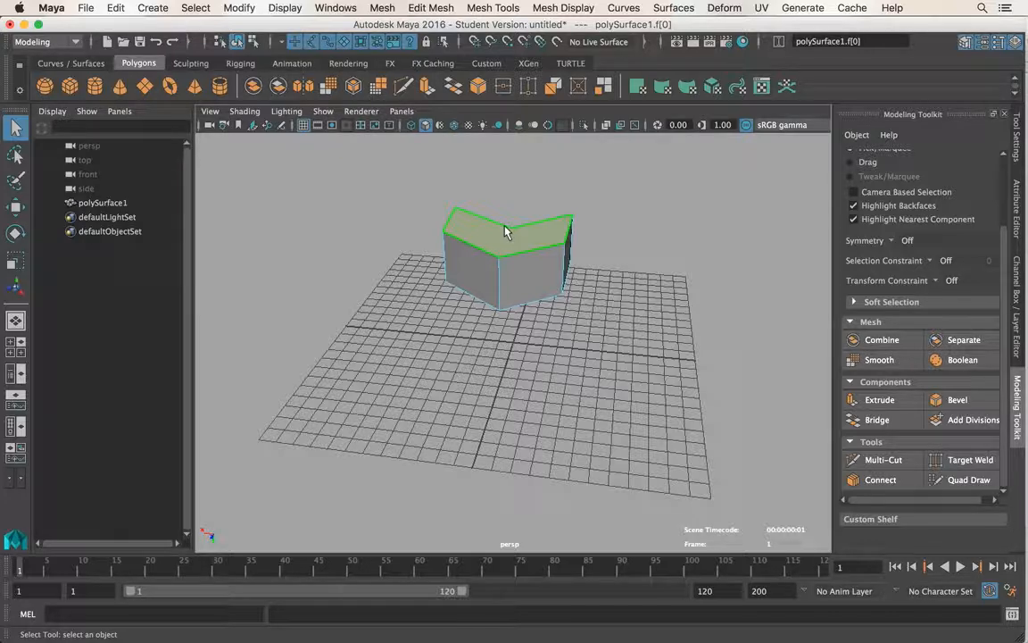
key("Delete")
- Select the border edge loop around the block's open top and close it with Fill Hole
right_click_drag(512, 237, 623, 327, "alt")
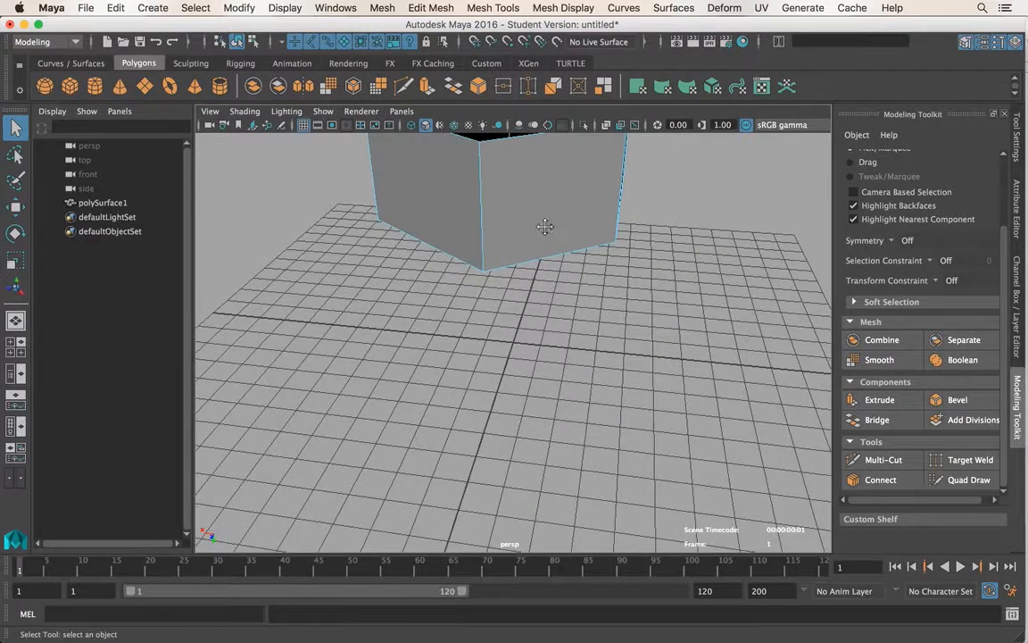
left_click_drag(544, 227, 514, 294, "alt")
right_click_drag(507, 230, 498, 201)
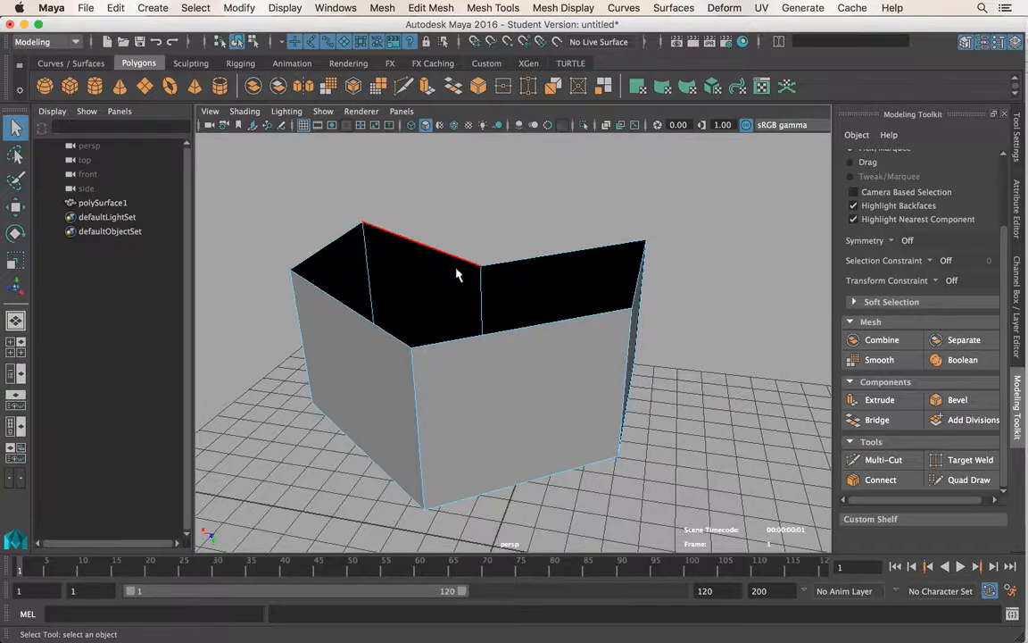
left_click_drag(458, 271, 340, 401, "alt")
double_click(459, 308)
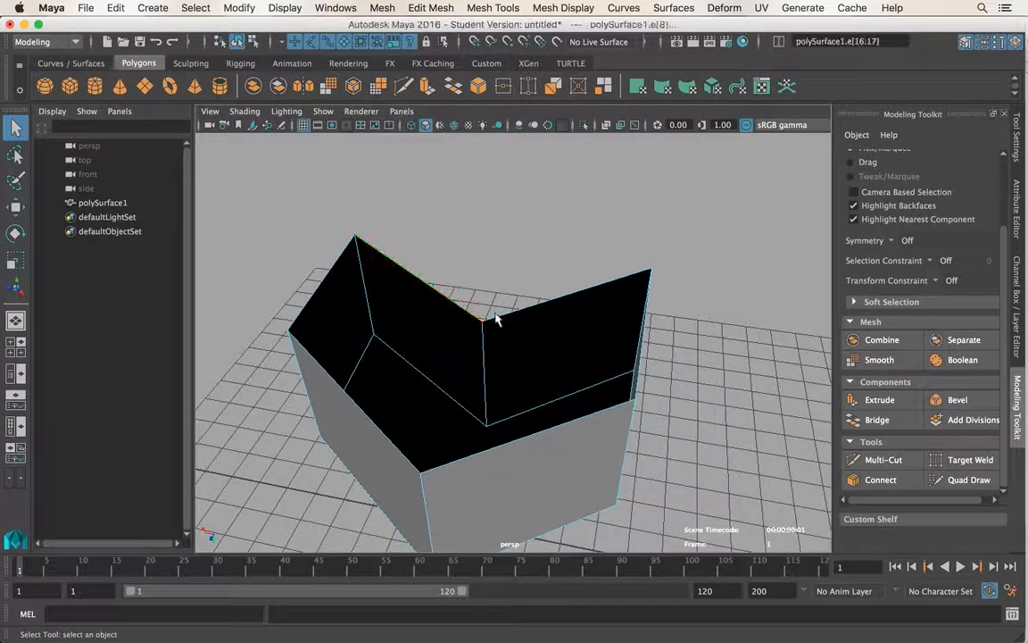
left_click_drag(607, 292, 526, 274, "alt")
left_click(526, 274)
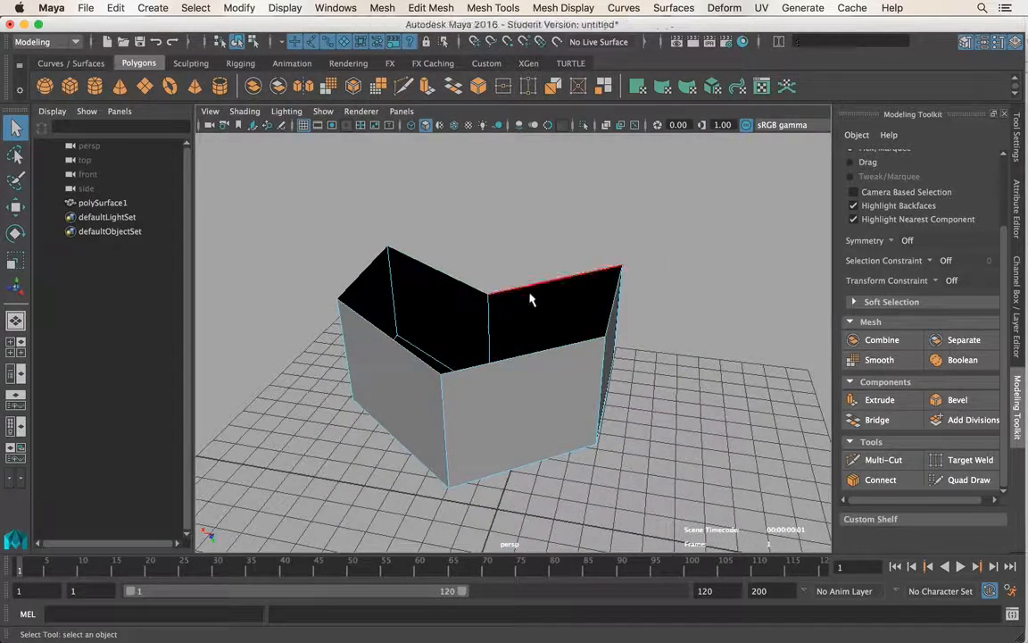
double_click(545, 358)
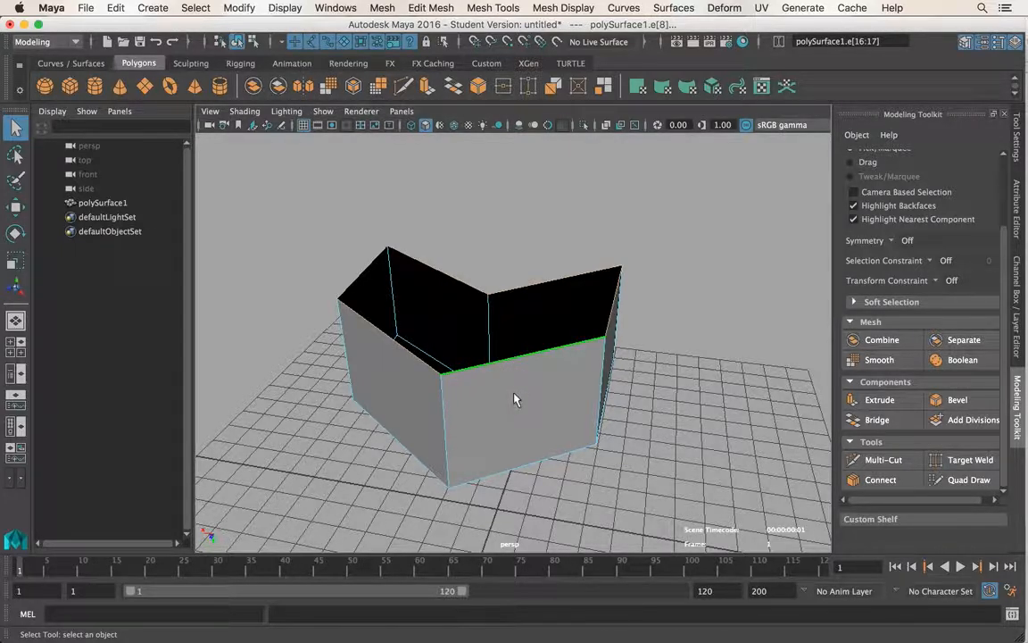
right_click(536, 313, "shift")
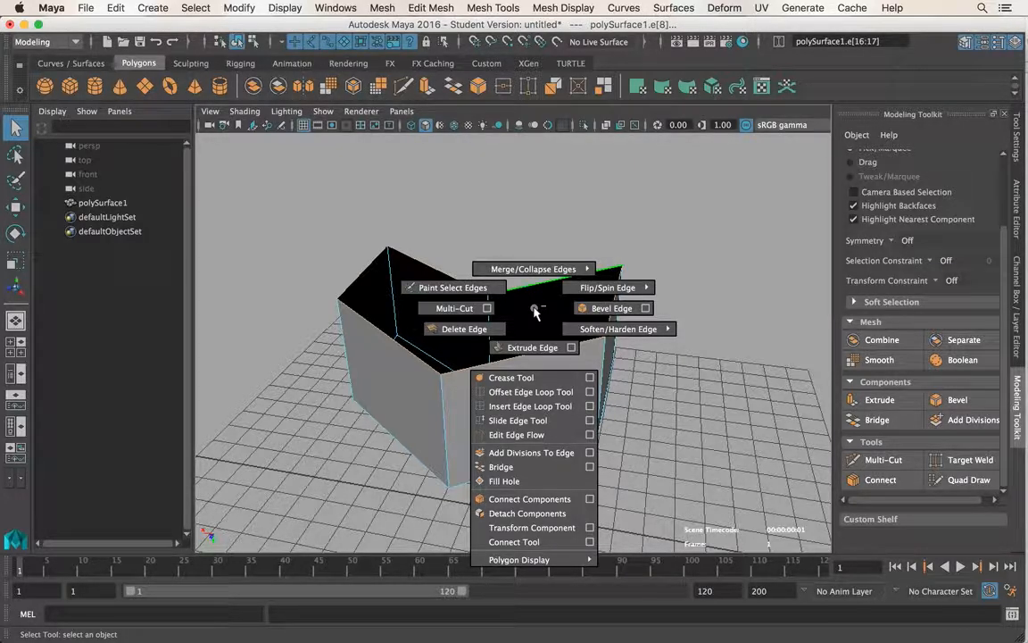
left_click(532, 482)
mouse_move(527, 413)
left_mouse_down("alt")
mouse_move(358, 381)
mouse_move(535, 413)
left_mouse_up("alt")
left_click(438, 411)
left_click_drag(438, 411, 515, 343, "alt")
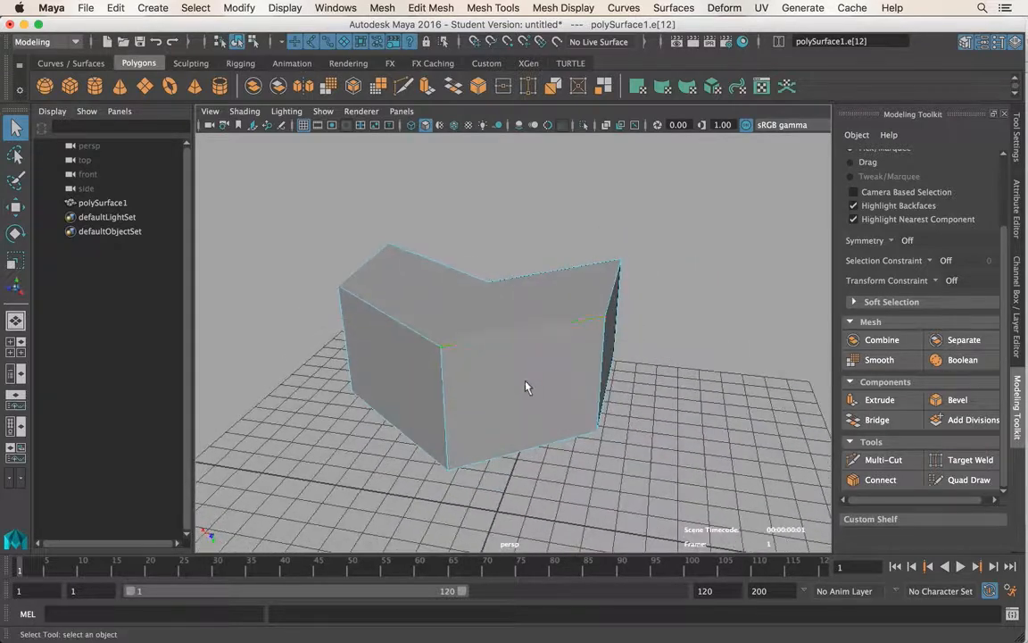
- Select the filled top face and move it along its vertical axis
right_click_drag(461, 274, 500, 298)
left_click(500, 298)
key("w")
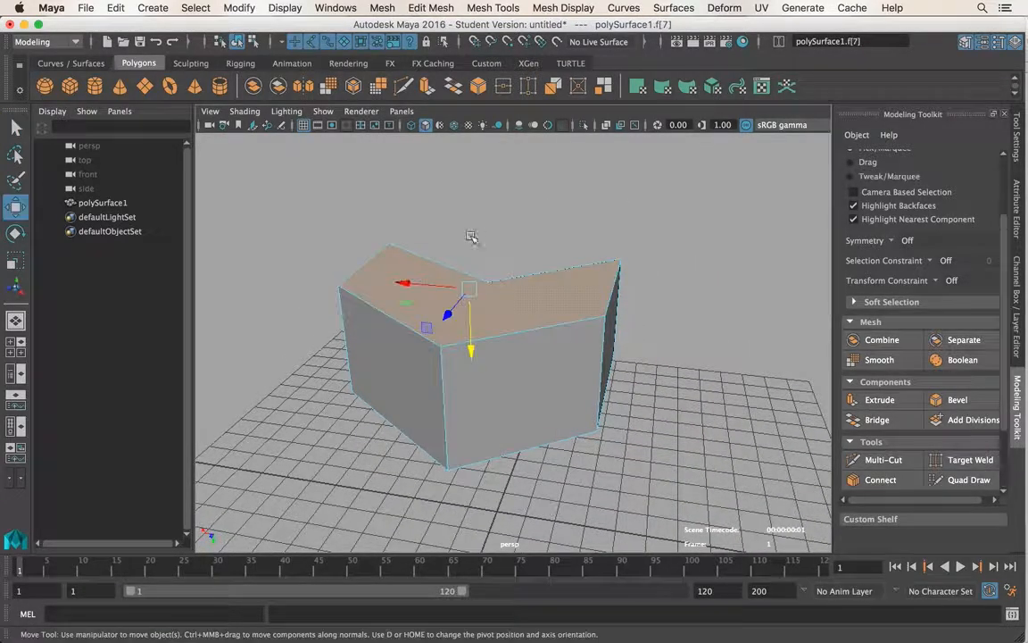
left_click_drag(471, 349, 504, 370)
key("q")
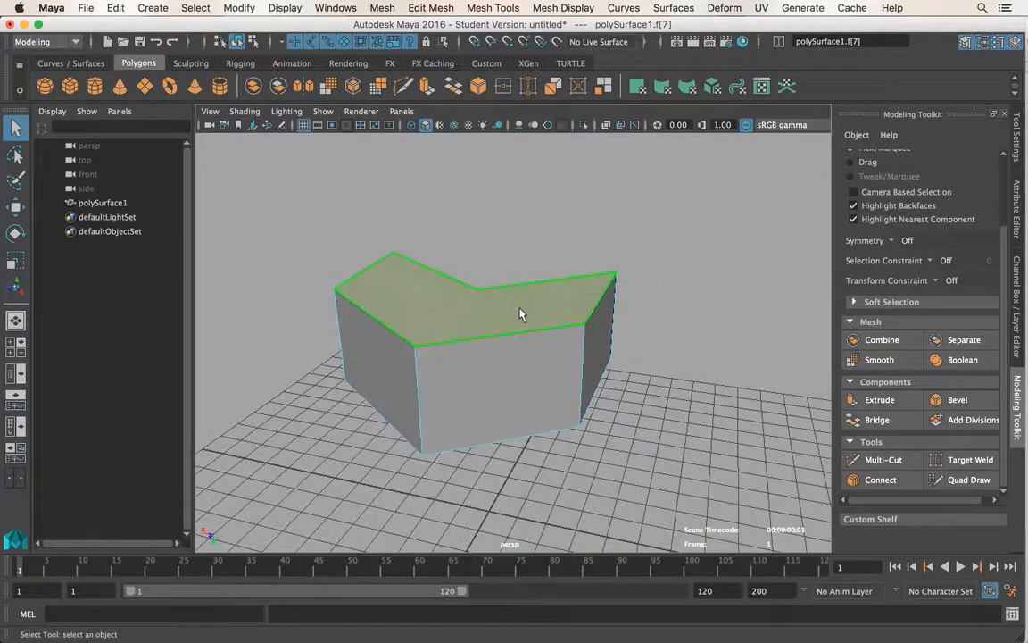
- Delete the block's large front side face and select the whole mesh as an object
left_click(523, 412)
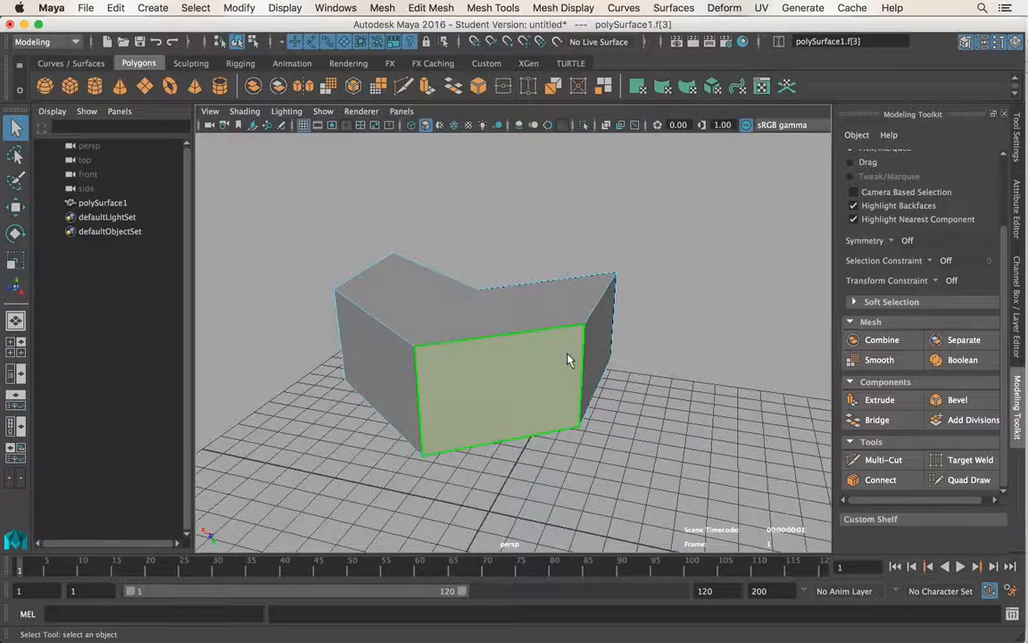
key("Delete")
left_click_drag(568, 359, 638, 401, "alt")
right_click_drag(723, 229, 782, 211)
left_click(601, 335)
left_click_drag(602, 335, 598, 340, "alt")
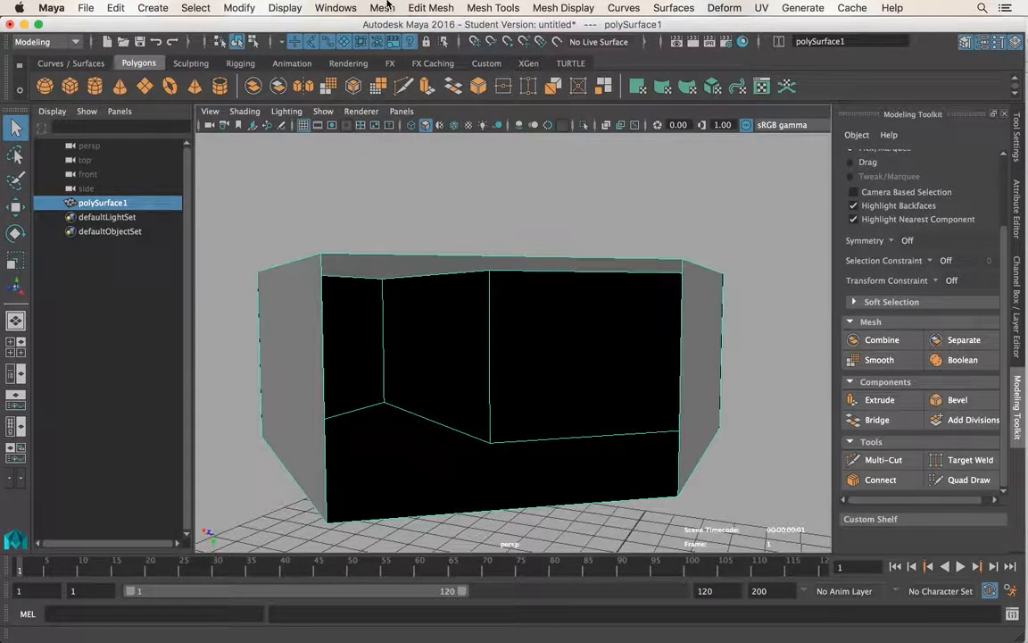
- Close the block's open front side with Append to Polygon, spanning from its upper border edge to the opposite lower edge
left_click(485, 9)
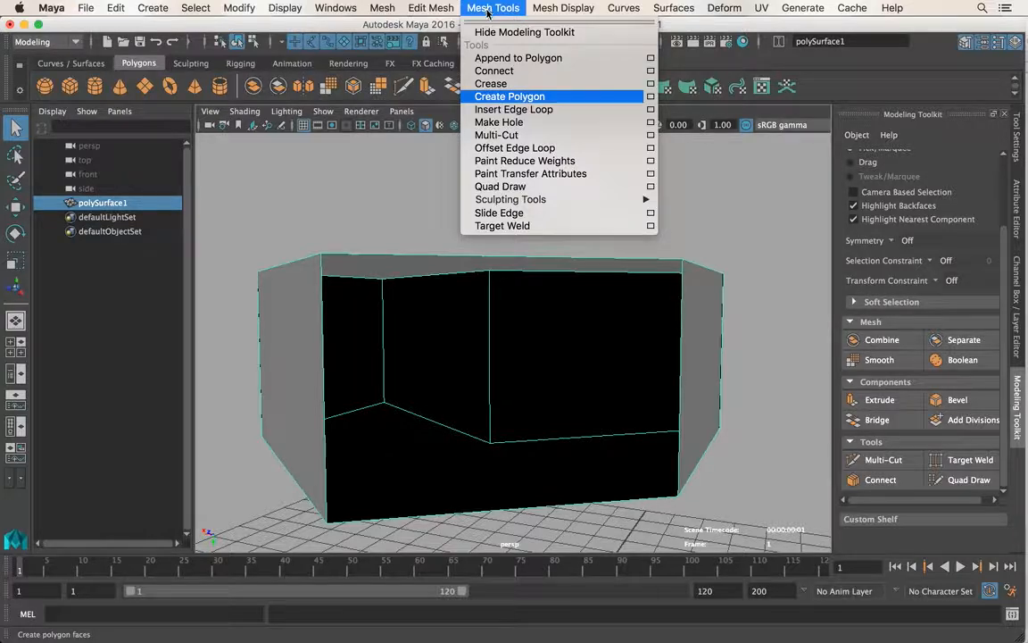
left_click(500, 58)
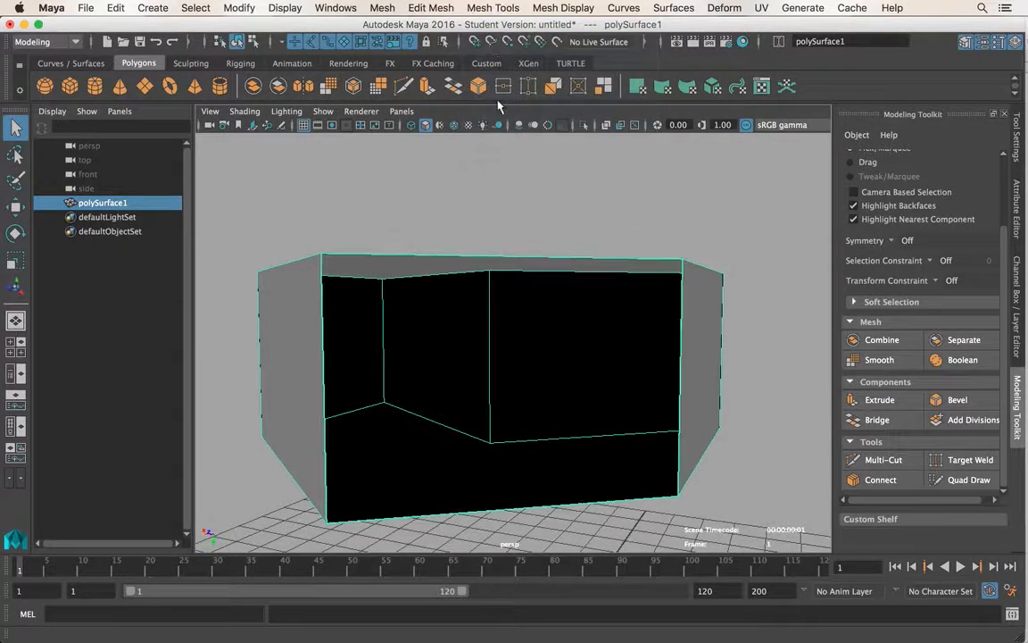
right_click_drag(538, 350, 459, 400, "alt")
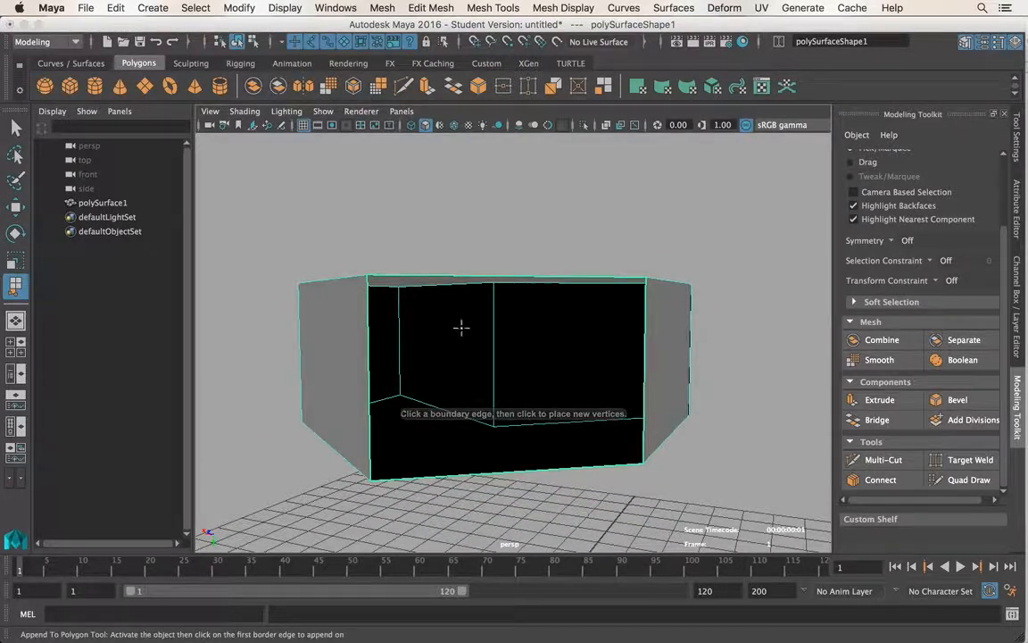
left_click_drag(461, 329, 346, 321, "alt")
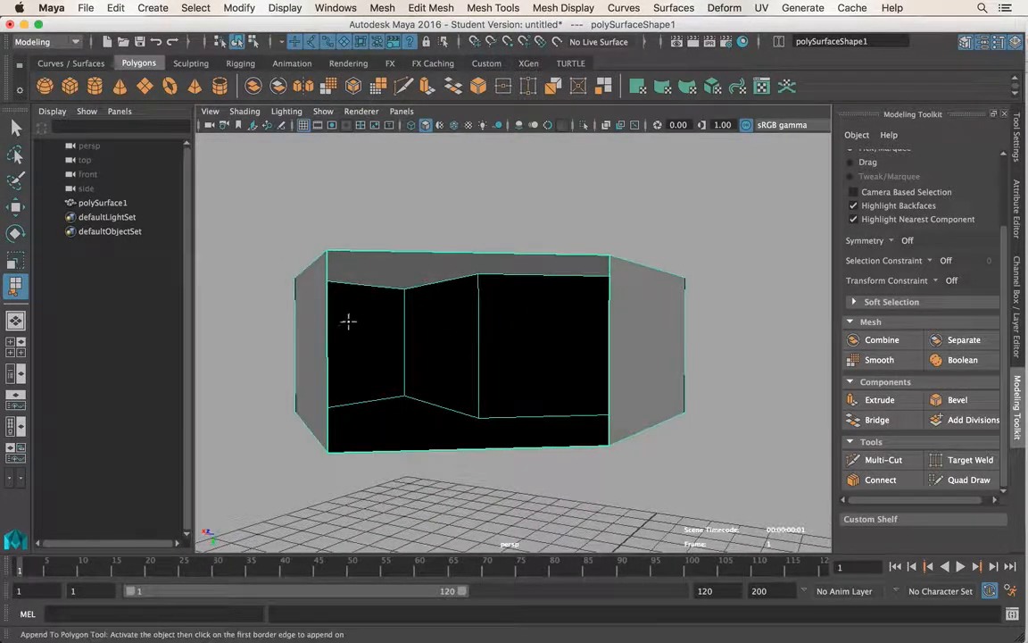
left_click(453, 252)
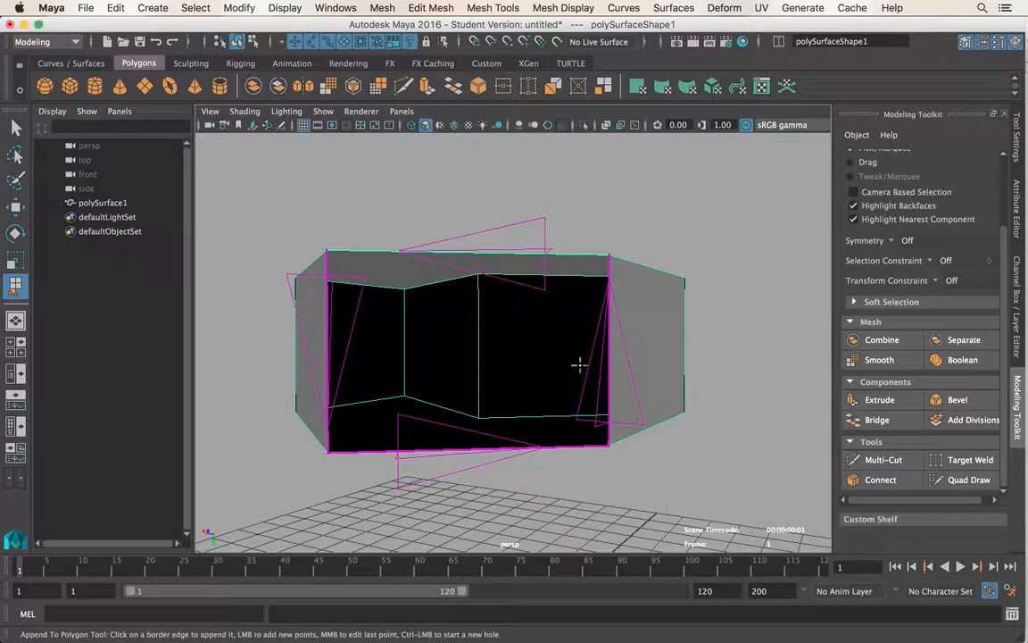
mouse_move(579, 364)
left_mouse_down("alt")
mouse_move(624, 362)
mouse_move(606, 363)
mouse_move(578, 333)
mouse_move(603, 359)
mouse_move(580, 357)
left_mouse_up("alt")
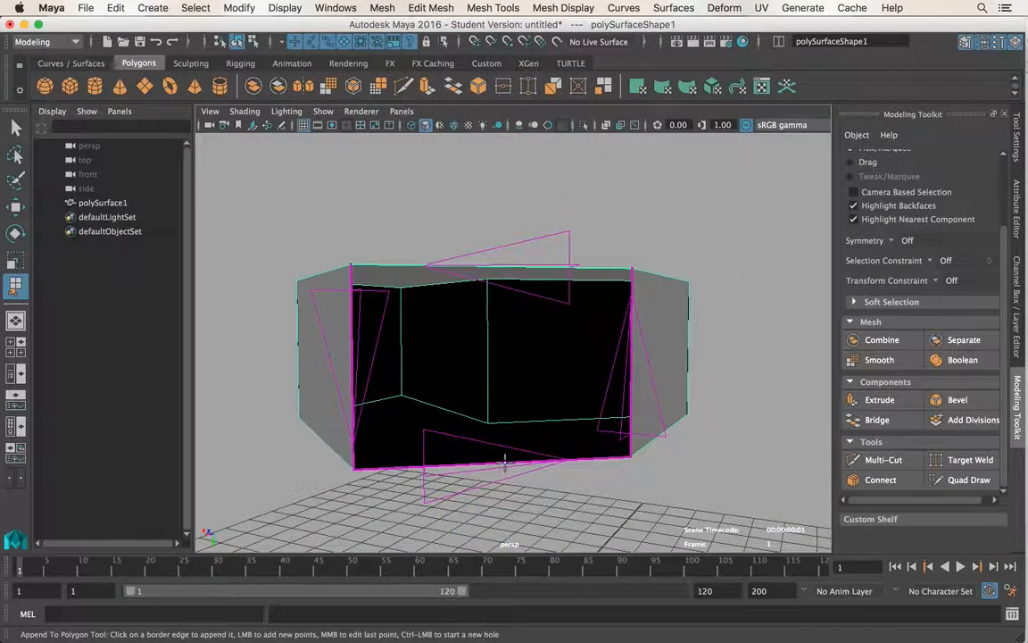
key("Return")
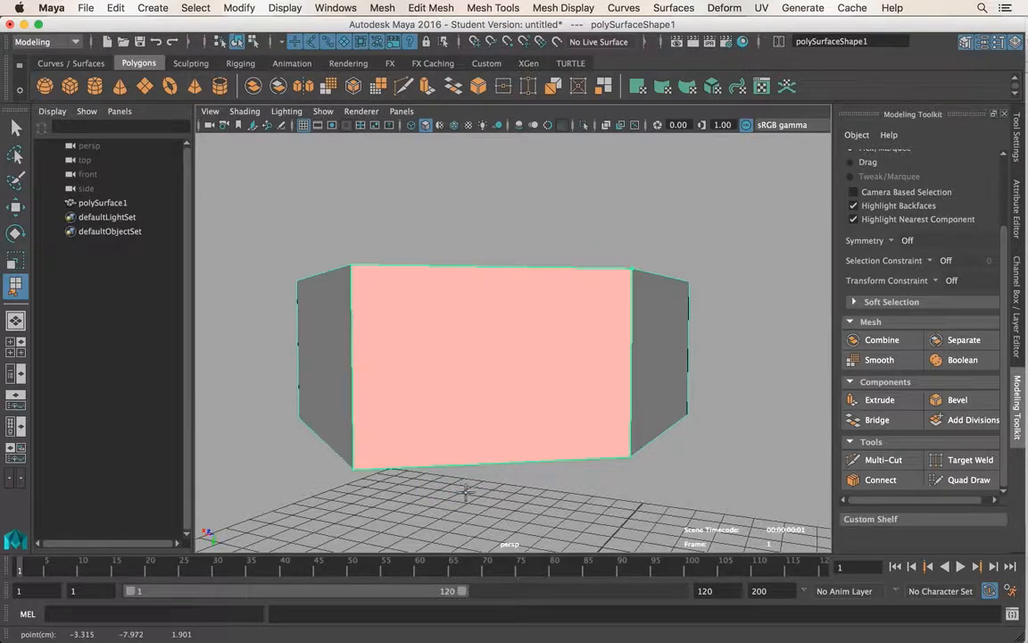
left_click_drag(465, 493, 361, 232, "alt")
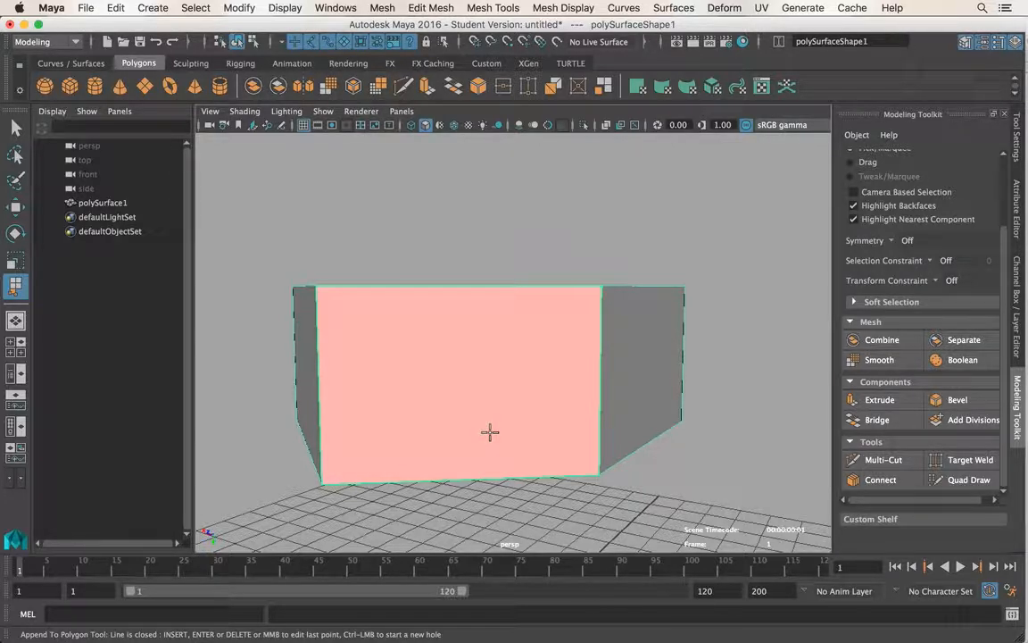
key("Return")
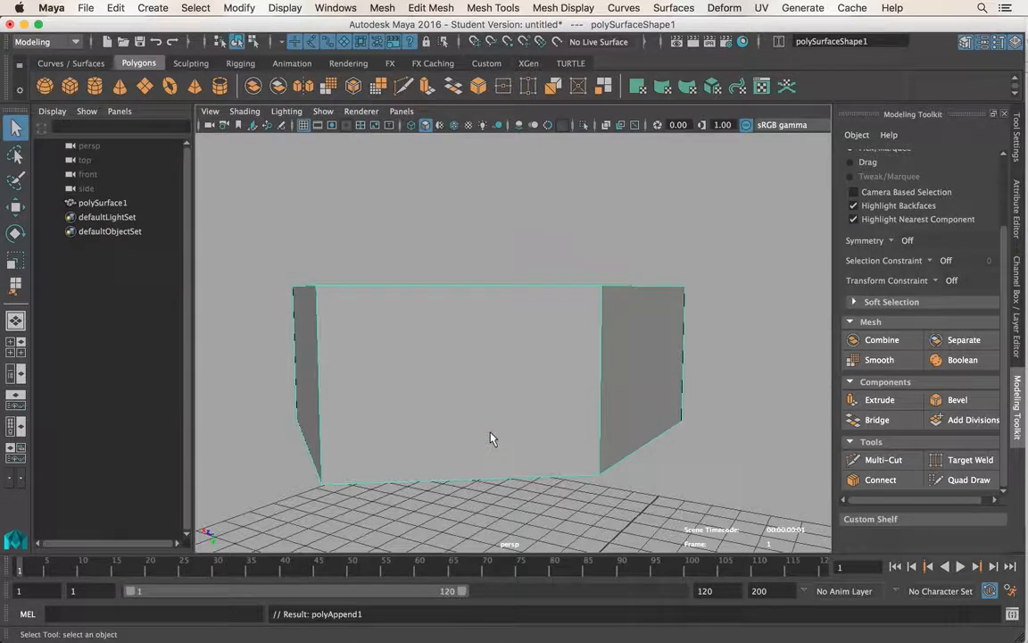
- Delete the block's V-shaped top face again and select the whole mesh as an object
left_click_drag(490, 438, 525, 452, "alt")
right_click_drag(529, 231, 523, 273)
left_click(551, 401)
key("Delete")
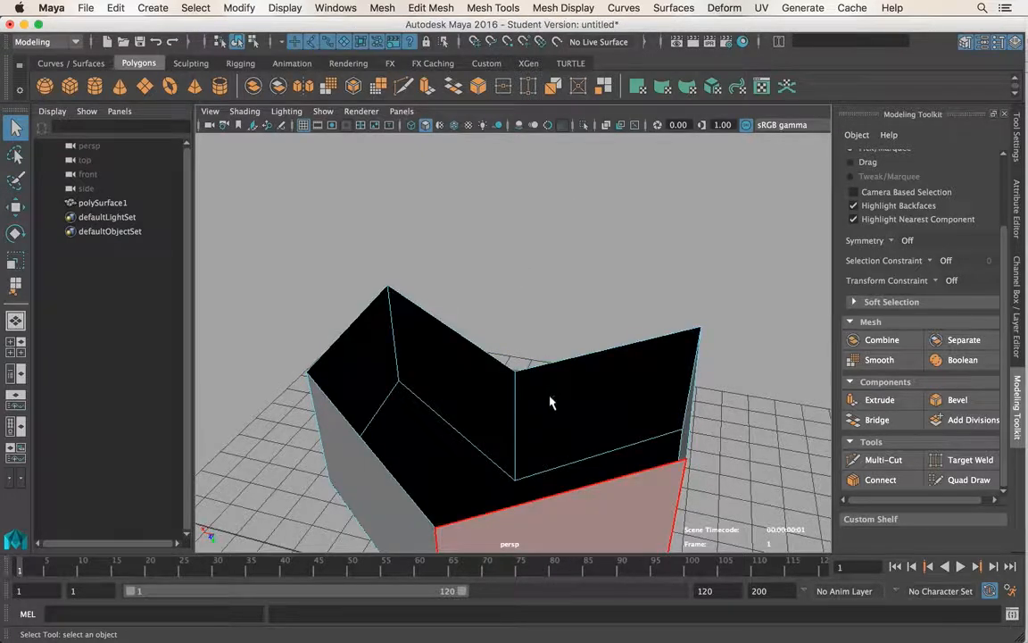
middle_click_drag(551, 401, 531, 330, "alt")
right_click_drag(528, 229, 576, 249)
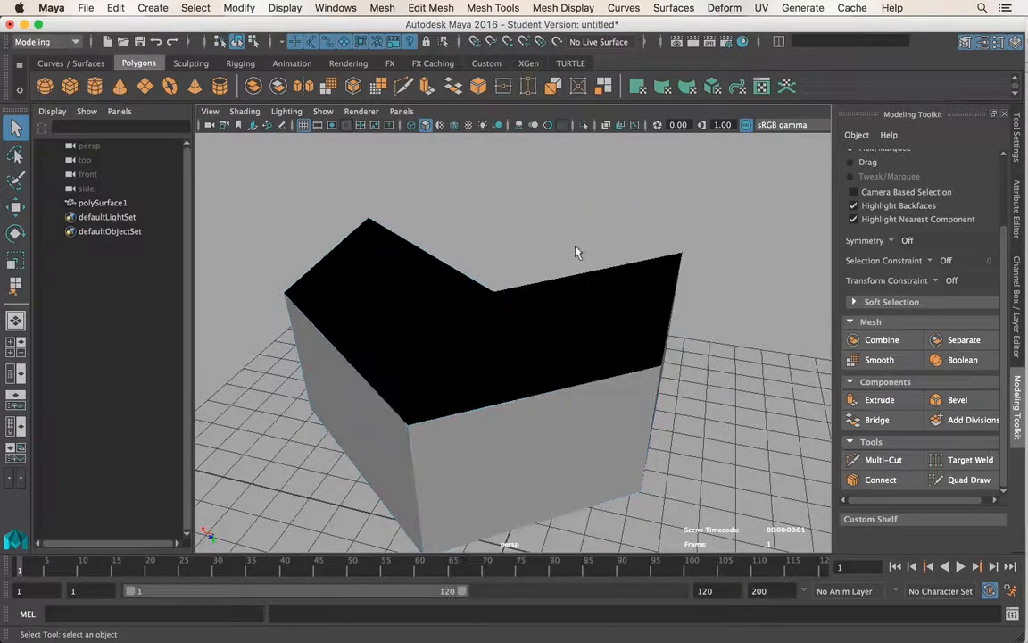
left_click(593, 332)
left_click_drag(587, 321, 581, 312, "alt")
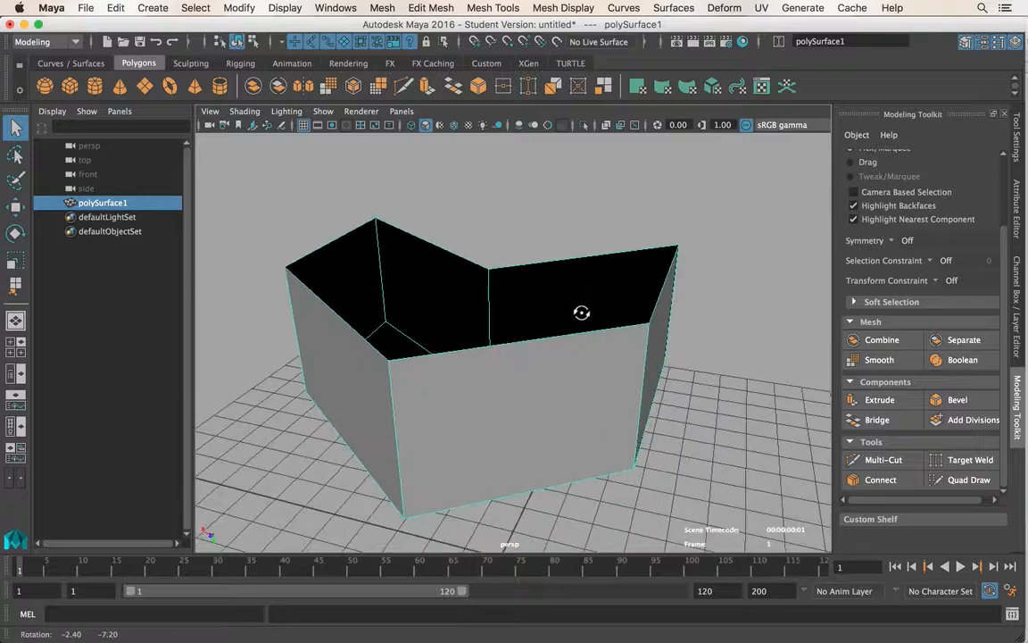
- Append a four-sided polygon over one wing of the open top, bridging its inner border edge to the opposite outer edge
left_click(493, 8)
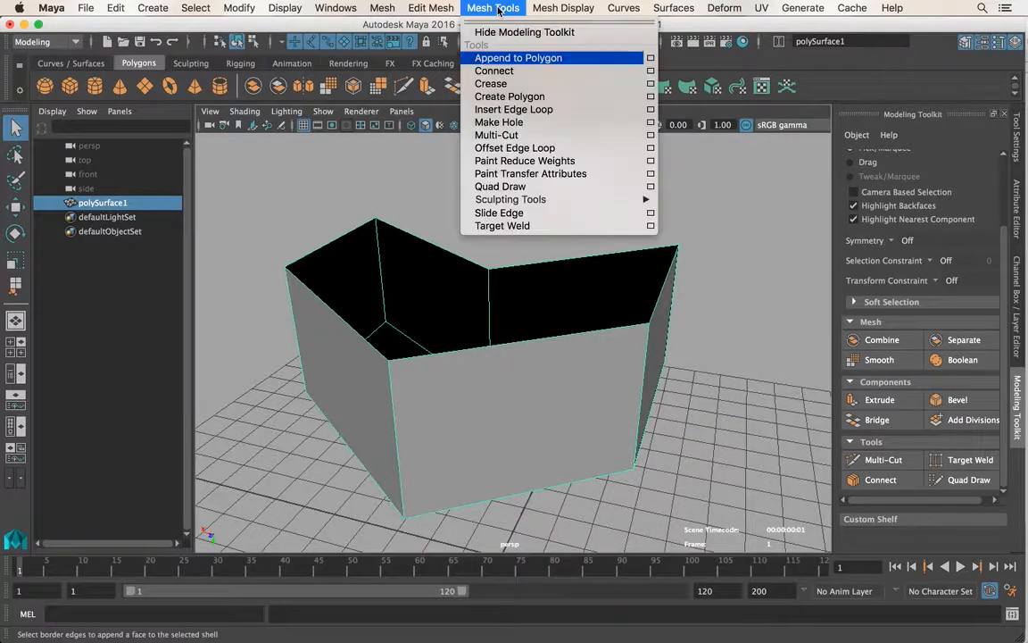
left_click(509, 59)
left_click_drag(558, 268, 593, 334, "alt")
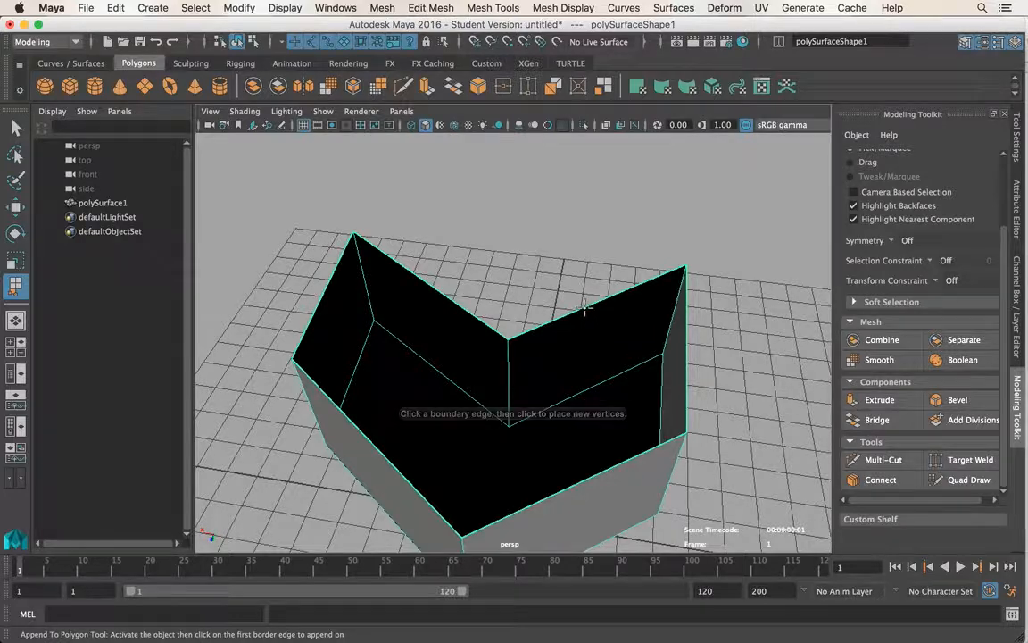
left_click(585, 307)
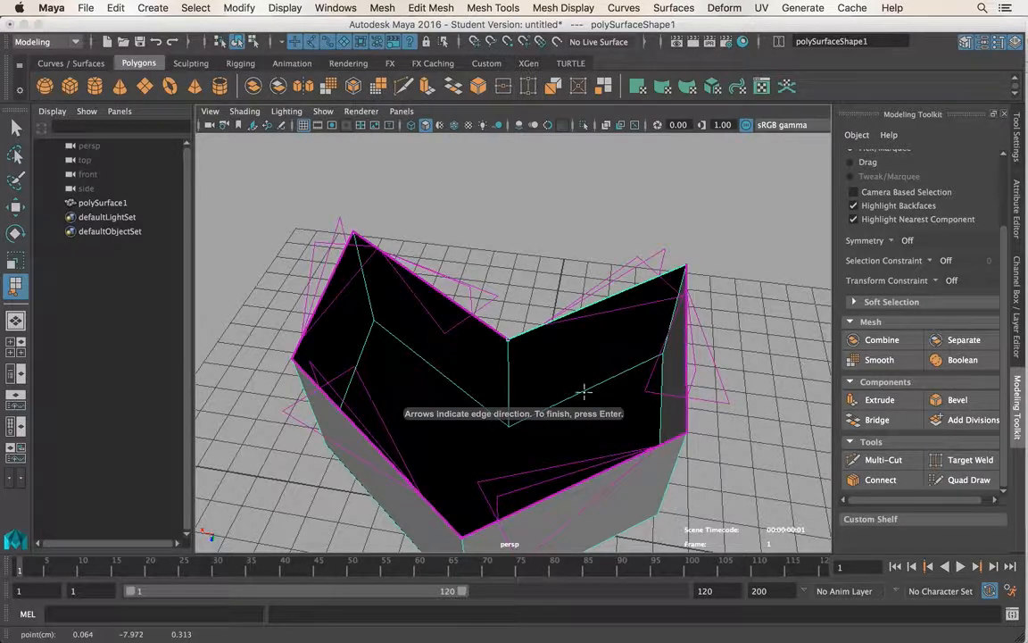
left_click(589, 476)
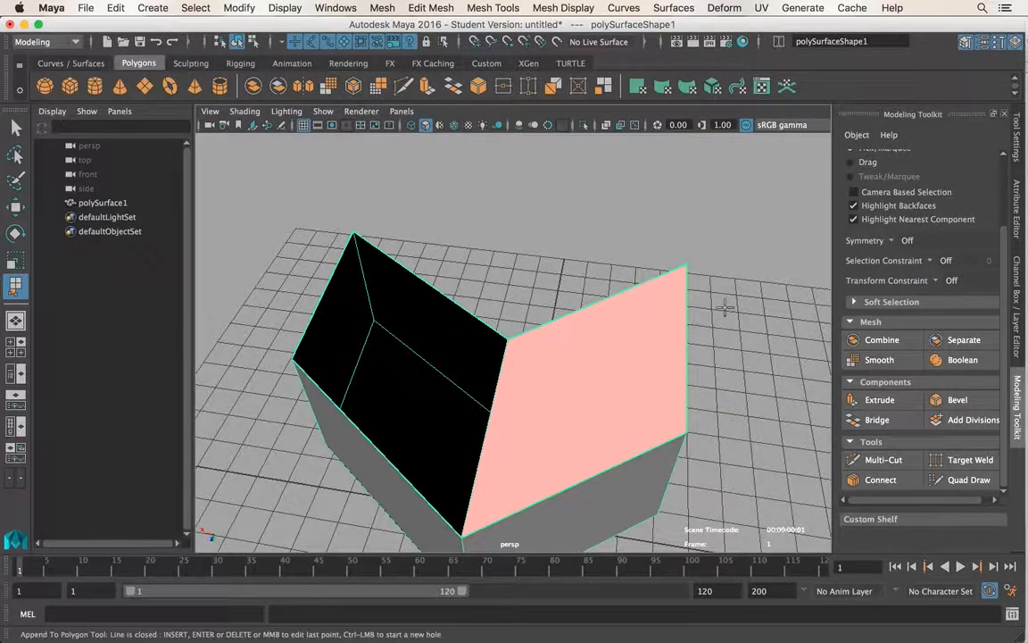
key("q")
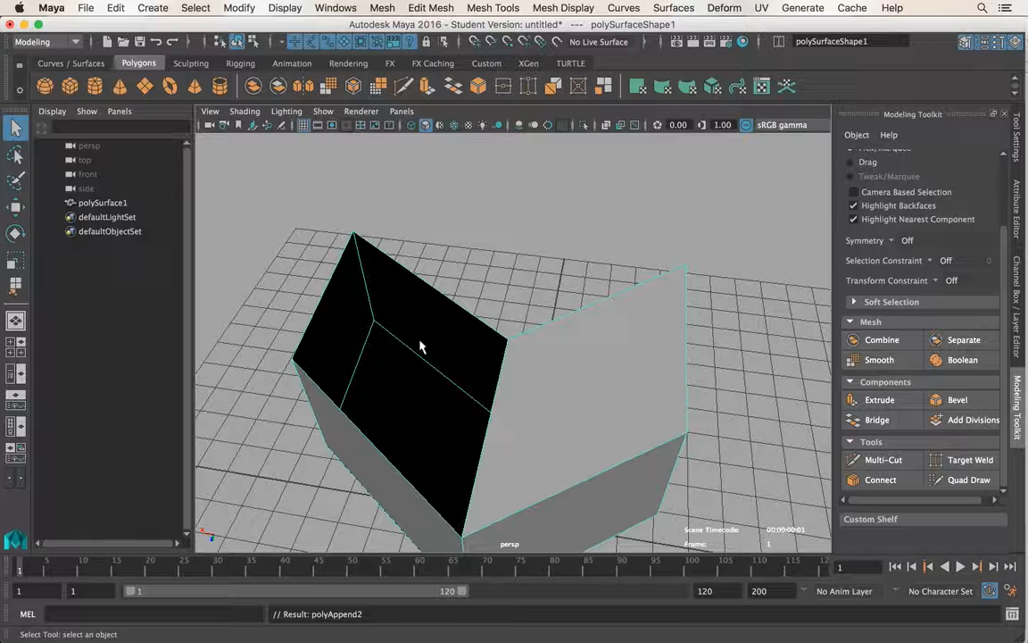
- Append a second four-sided polygon over the other wing of the open top, starting from its short end edge
key("g")
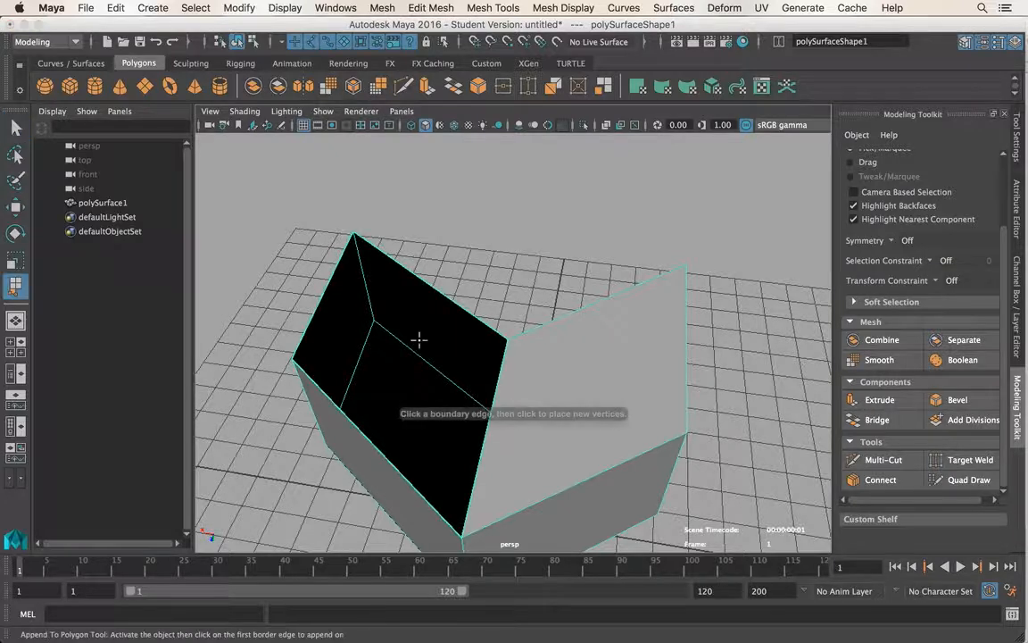
left_click(315, 310)
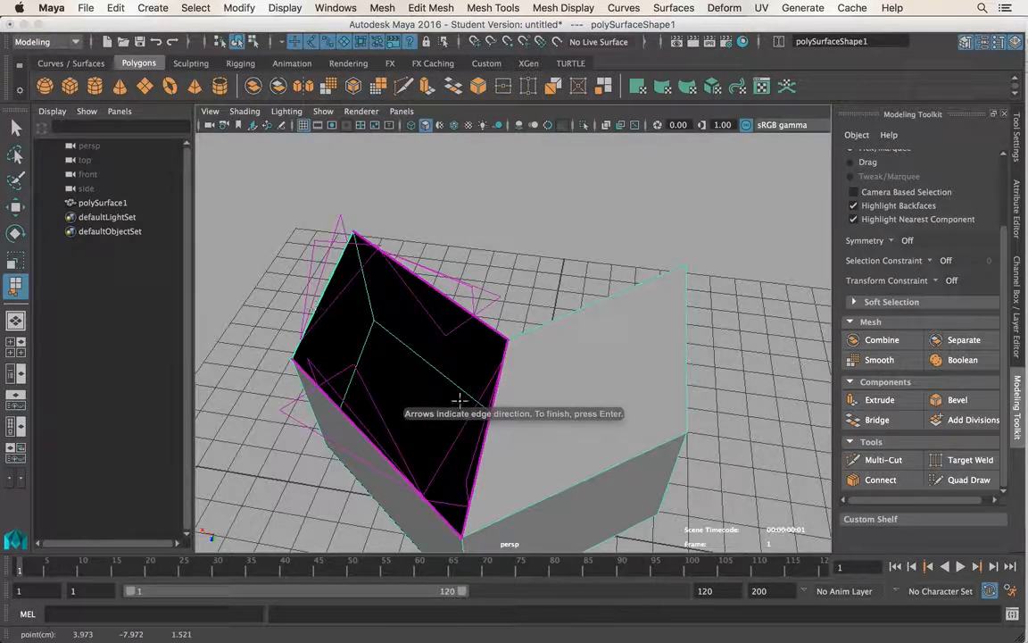
left_click(400, 265)
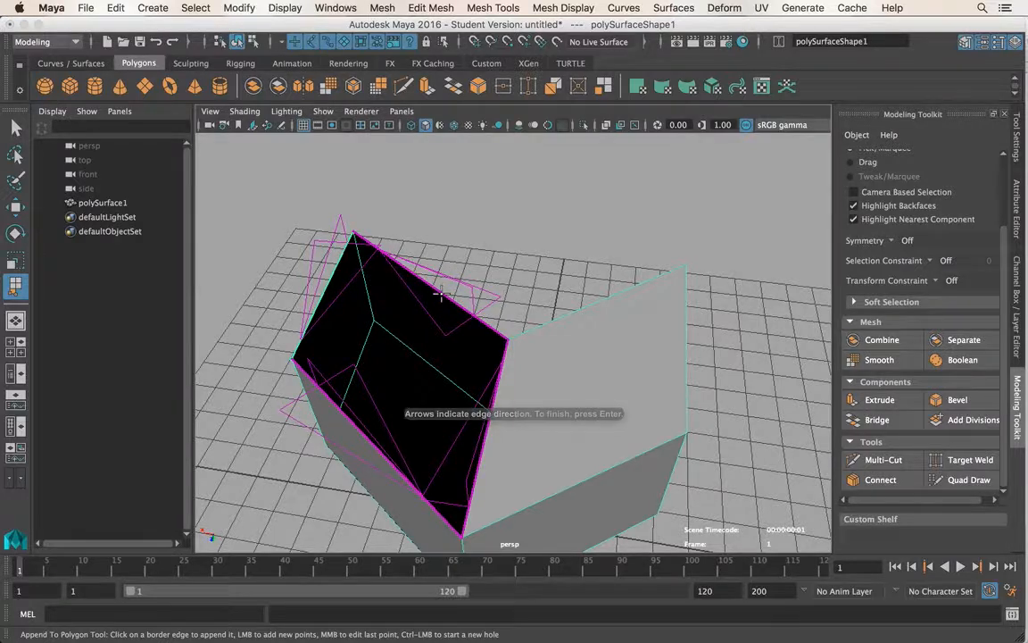
key("Return")
left_click_drag(443, 294, 470, 310, "alt")
key("q")
- Close the remaining triangular gap in the block's top with Append to Polygon
key("g")
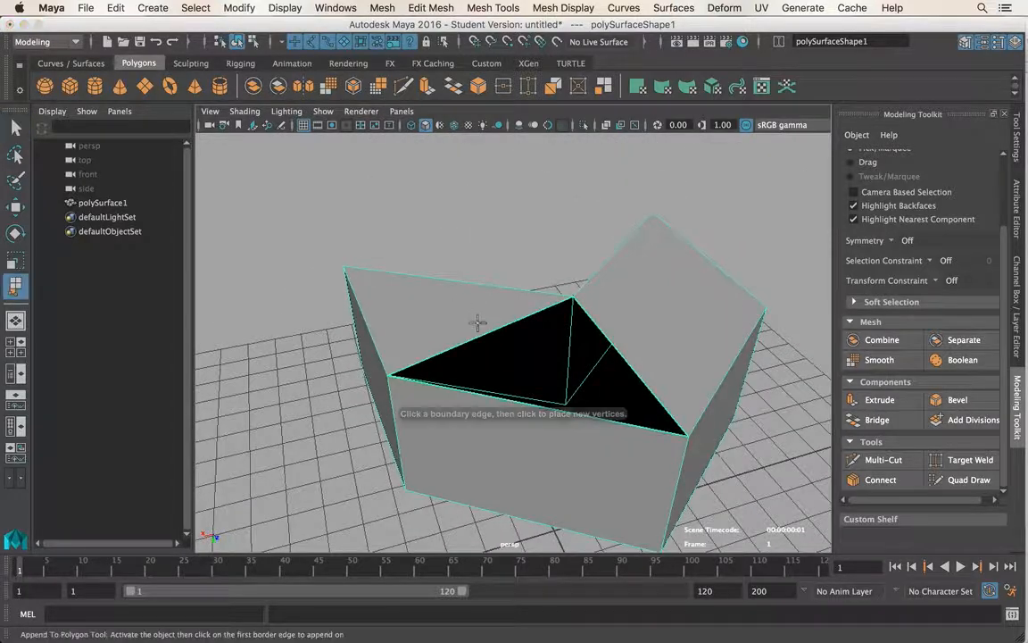
left_click(488, 335)
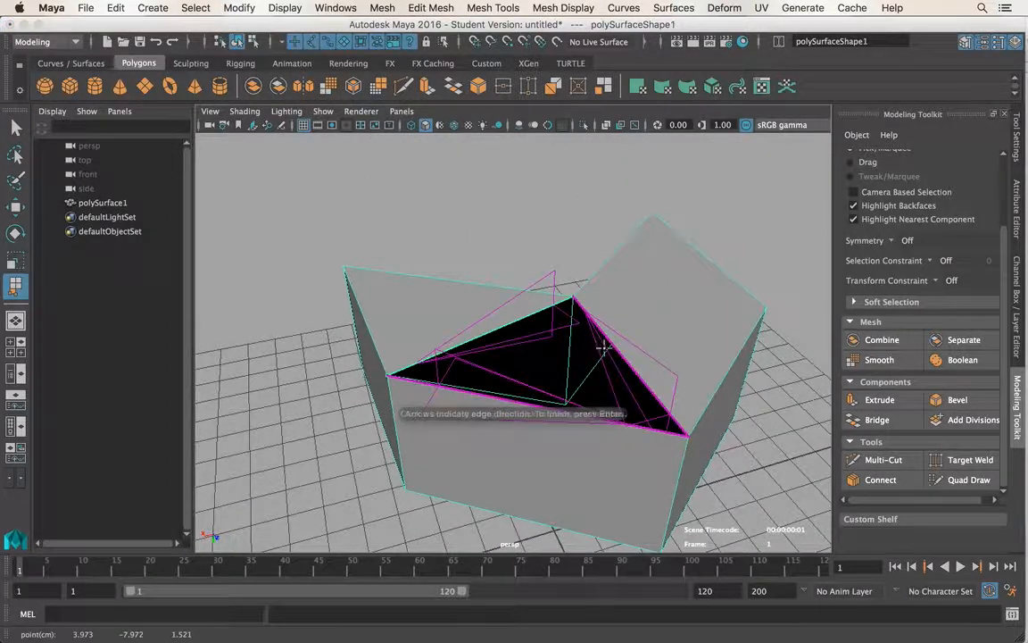
left_click(627, 364)
key("Return")
key("q")
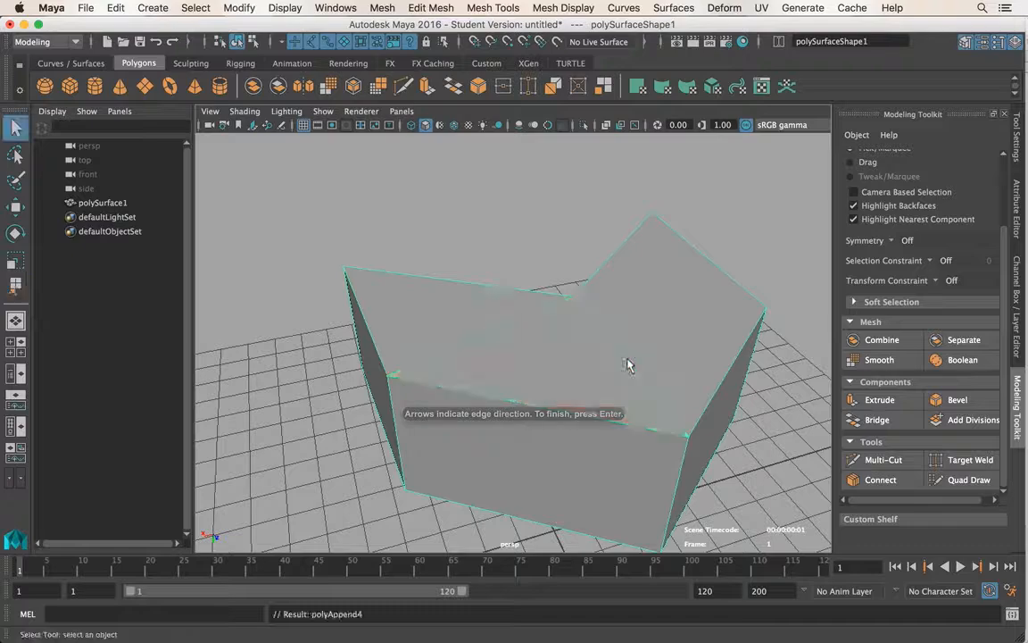
- Select the completed block as a whole object and delete it from the scene
left_click_drag(622, 354, 596, 315, "alt")
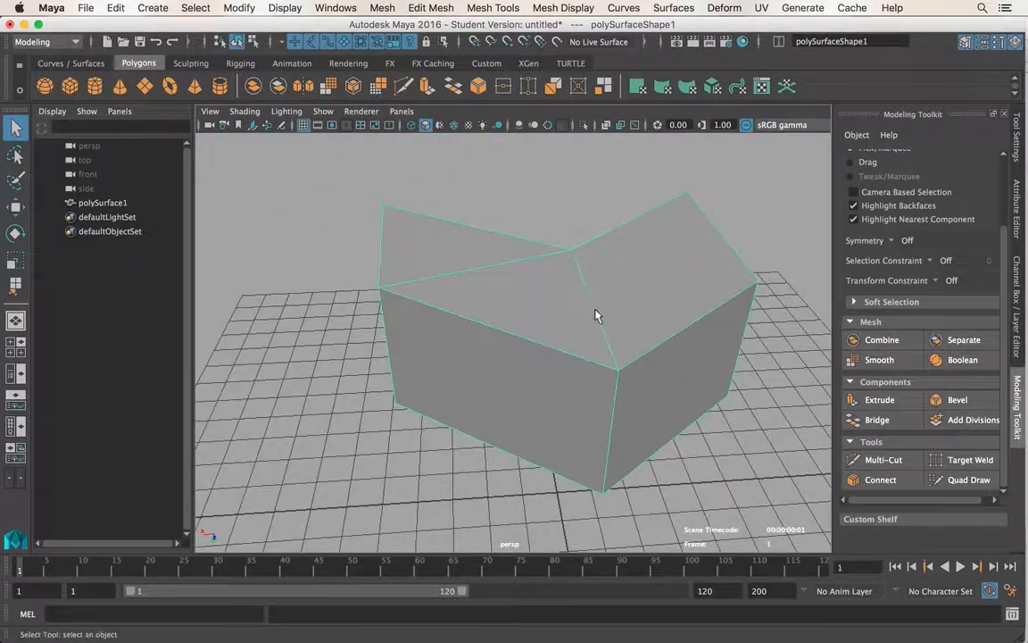
right_click_drag(585, 312, 663, 230)
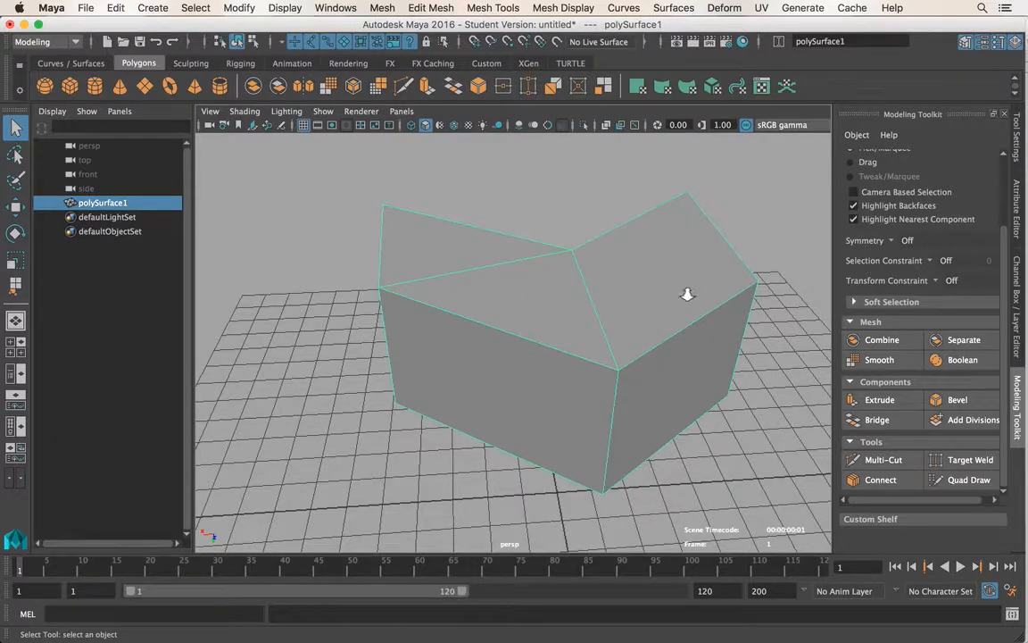
right_click_drag(687, 291, 630, 303, "alt")
middle_click_drag(630, 304, 549, 346, "alt")
left_click_drag(550, 346, 582, 327, "alt")
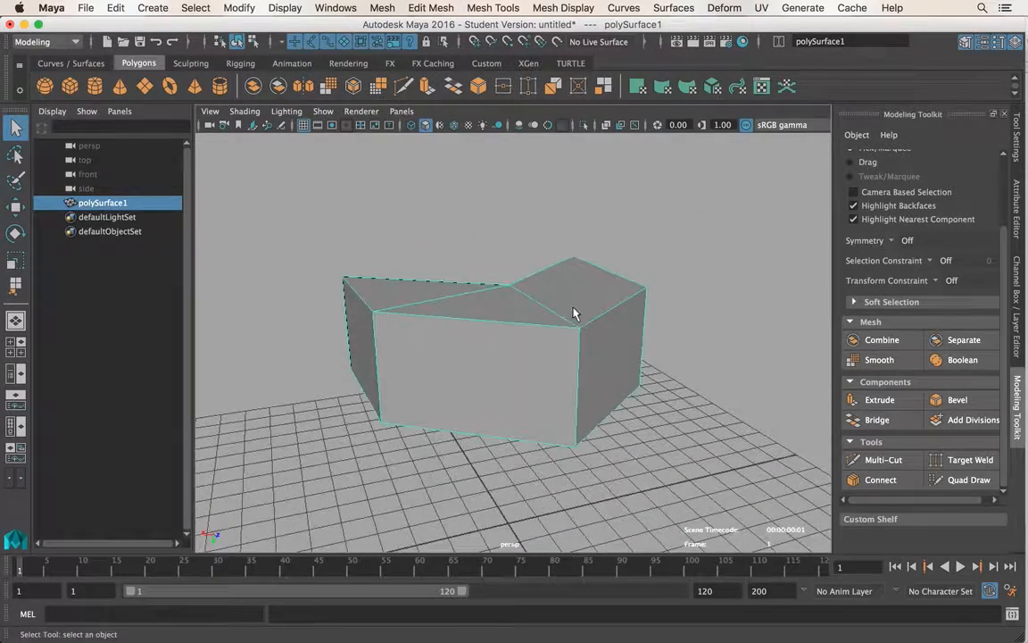
key("Delete")
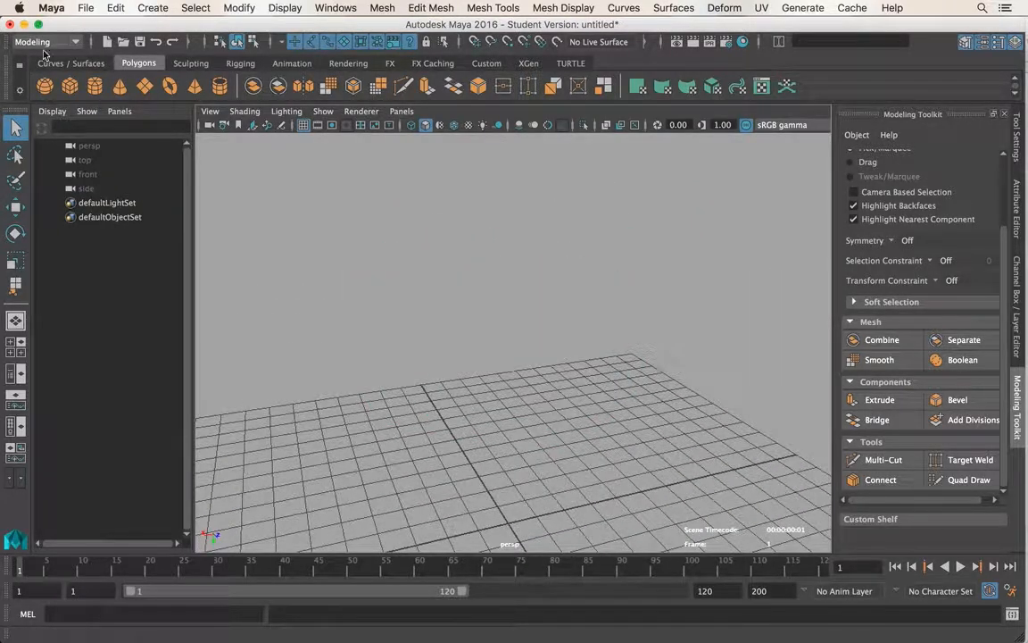
- Create a new polygon cube at the centre of the grid
left_click(70, 85)
key("f")
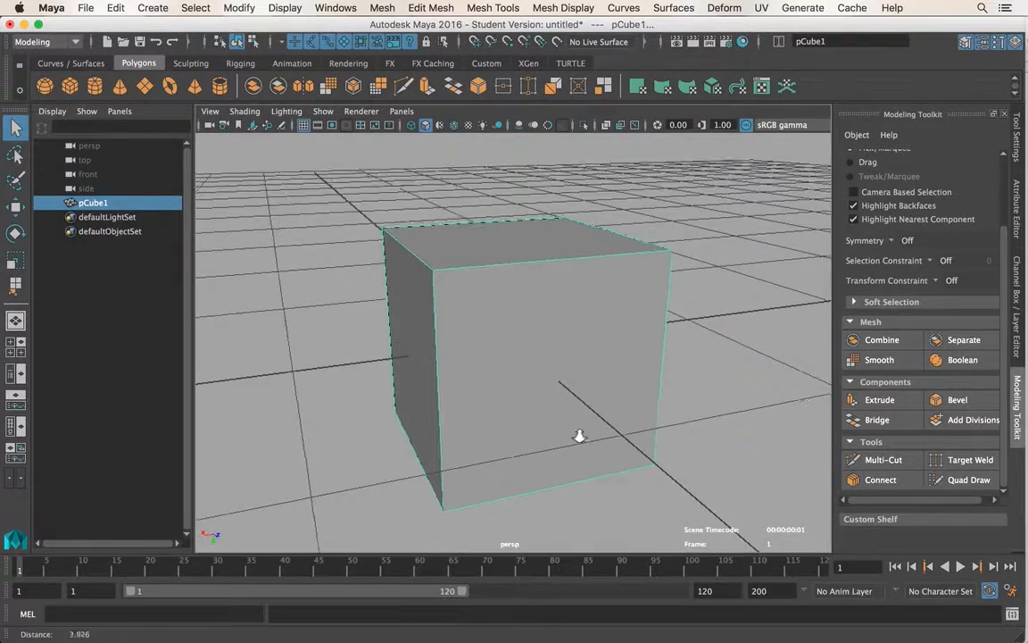
left_click_drag(580, 430, 449, 342, "alt")
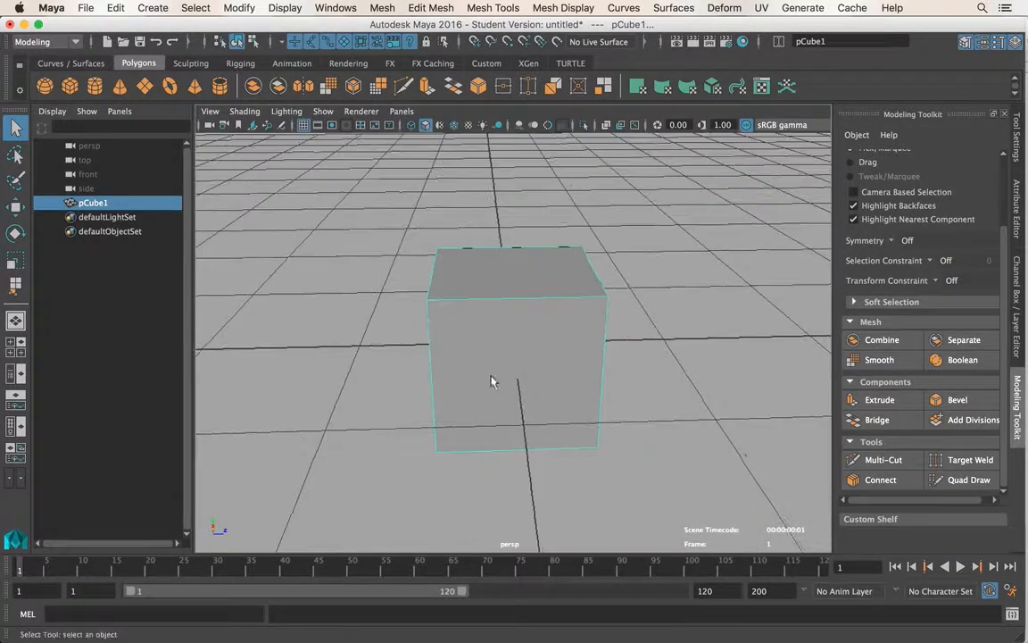
- Extrude all of the cube's faces together and pull the extruded faces away along one manipulator axis
left_click(882, 402)
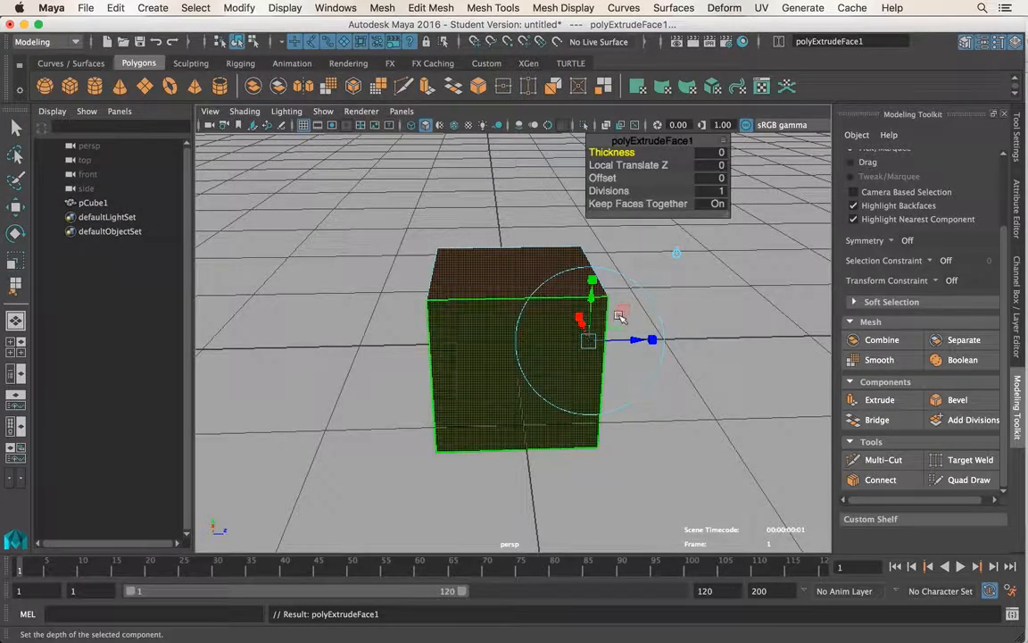
left_click(592, 281)
left_click(589, 340)
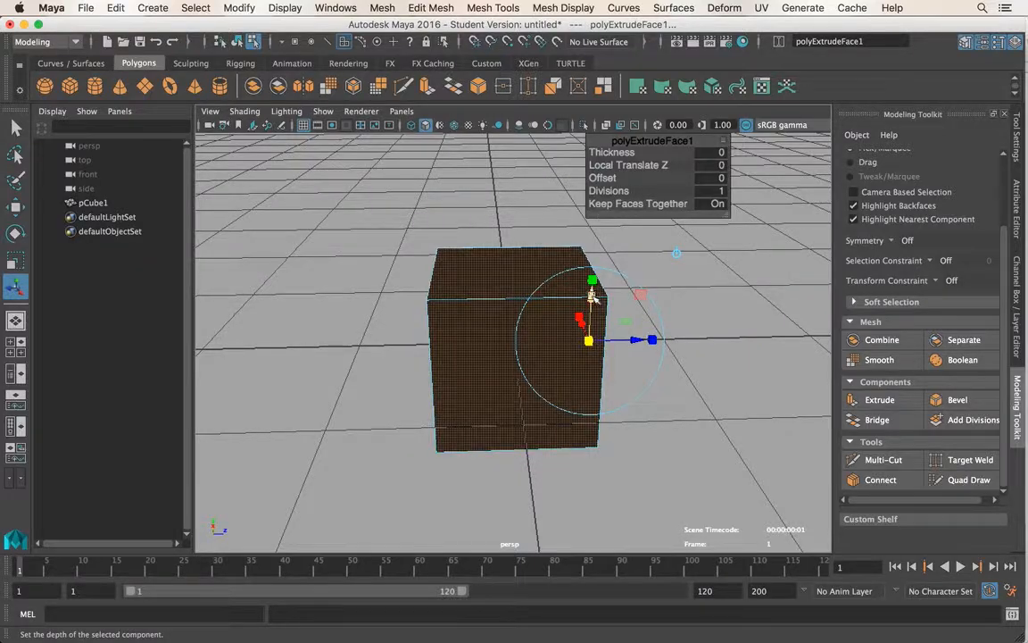
left_click_drag(592, 295, 580, 182)
left_click_drag(658, 396, 595, 273, "alt")
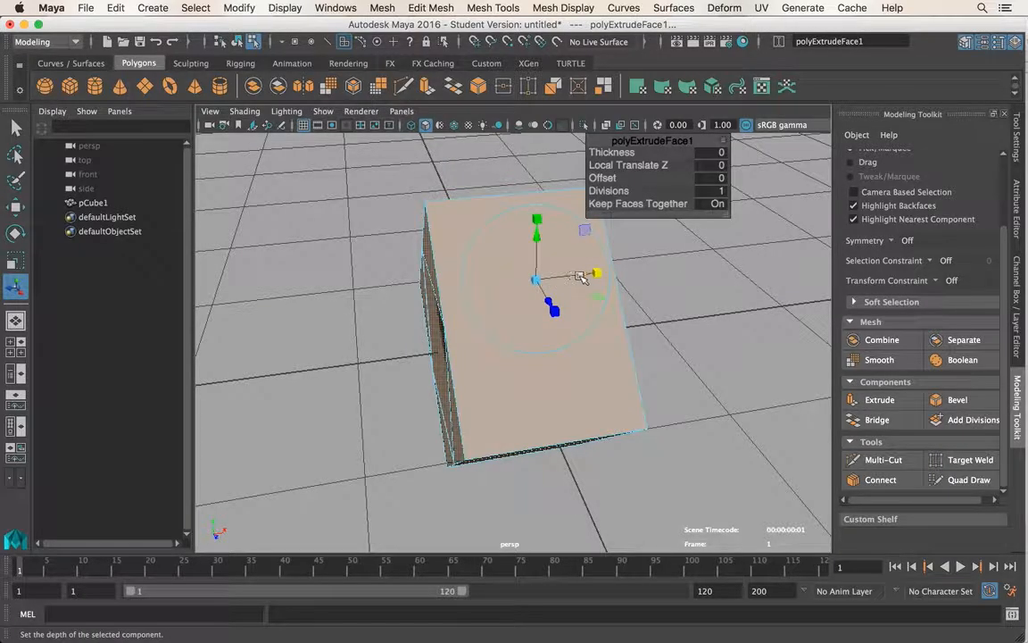
left_click_drag(580, 277, 631, 366, "alt")
key("q")
- Select the extruded cube as a whole object and start splitting its warped faces with Multi-Cut from a front-face corner to the peak
right_click_drag(598, 234, 660, 210)
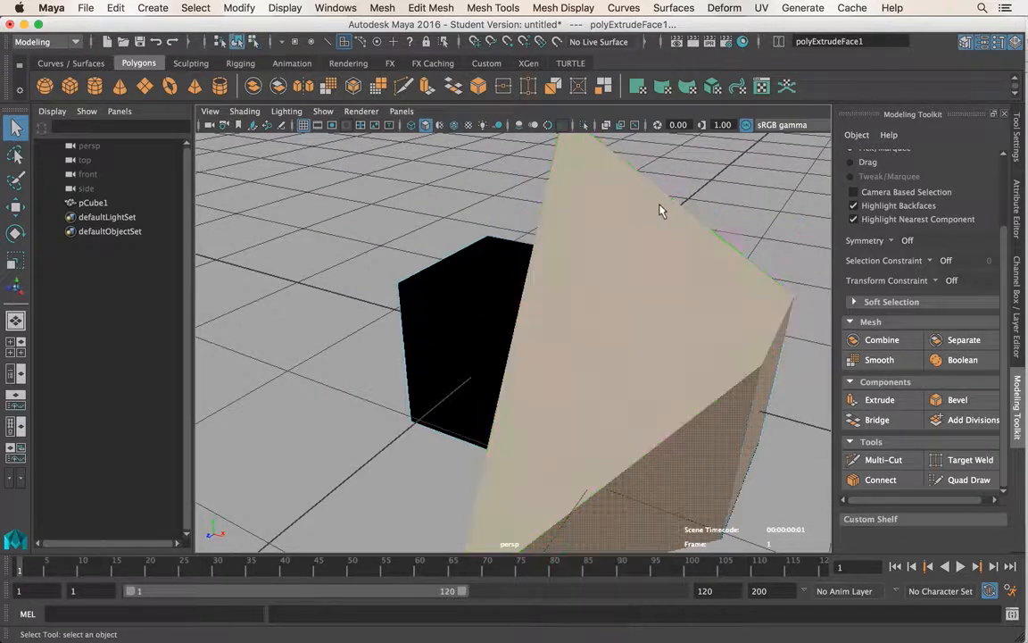
left_click(660, 211)
left_click_drag(707, 214, 656, 314, "alt")
left_click(883, 459)
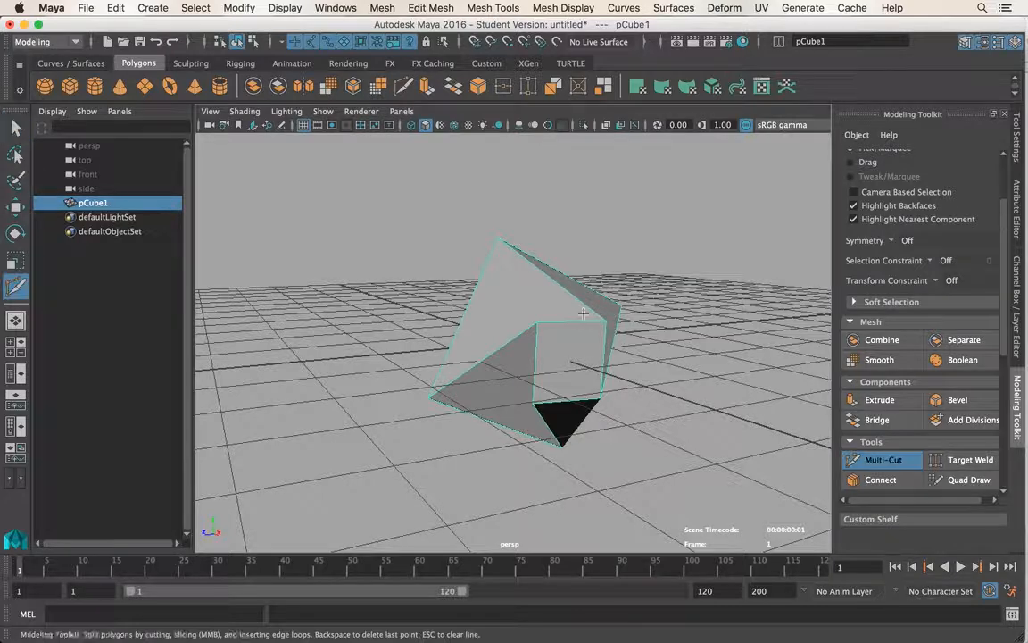
left_click(537, 323)
left_click(502, 240)
left_click_drag(505, 245, 483, 339, "alt")
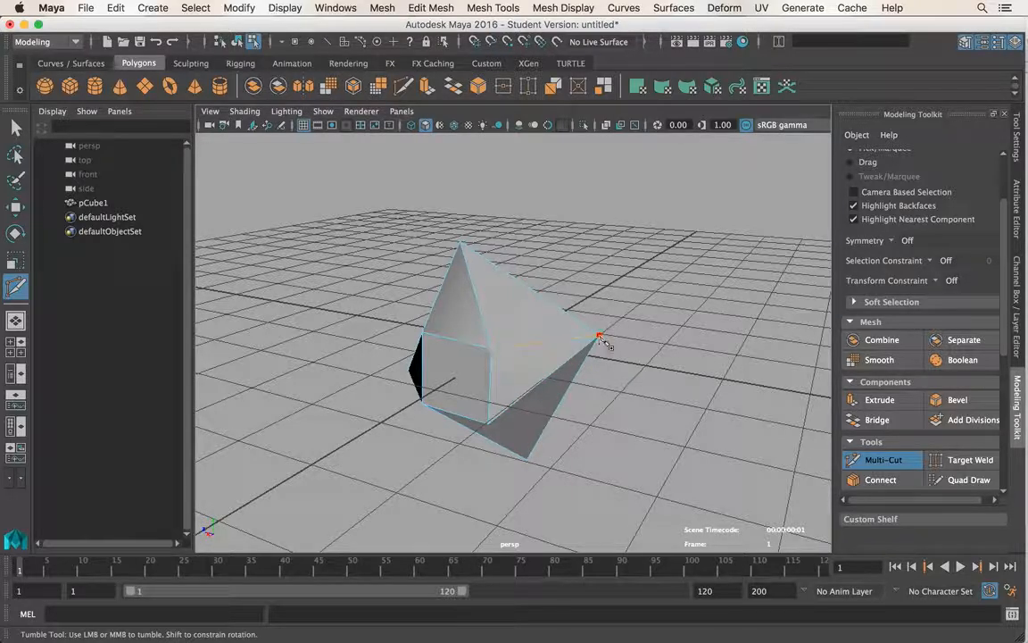
- Multi-Cut the remaining warped faces from the small front face's corners to the outer points, and reselect the whole object
left_click_drag(590, 343, 573, 296, "alt")
left_click(513, 356)
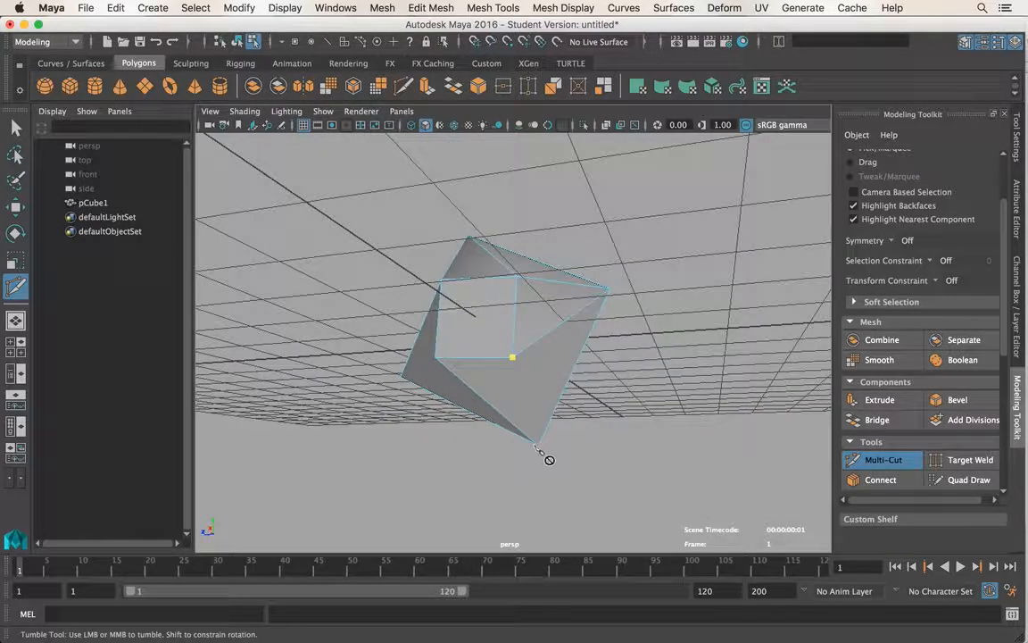
left_click_drag(540, 441, 564, 375, "alt")
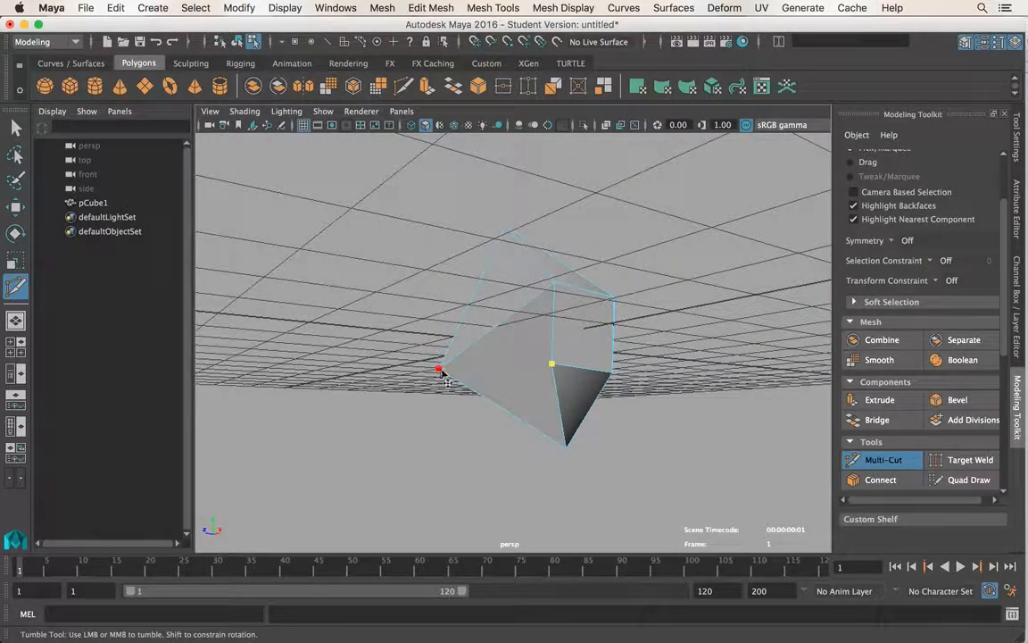
left_click_drag(440, 369, 451, 374, "alt")
key("q")
right_click_drag(510, 349, 576, 212)
left_click(539, 319)
right_click(528, 231)
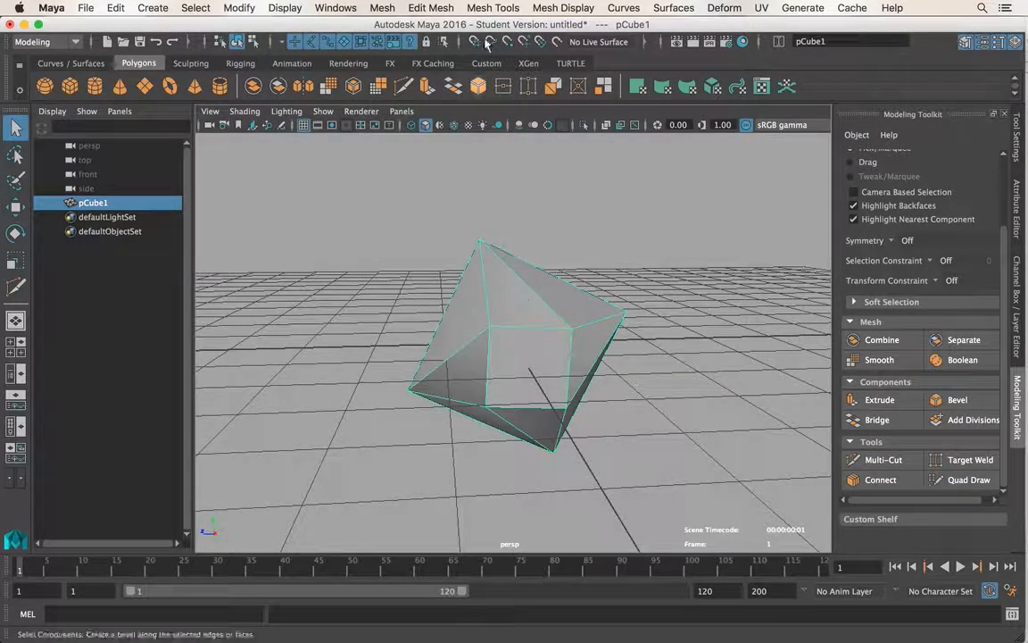
- Insert three parallel edge loops across the small box-shaped part of the extruded mesh with Insert Edge Loop
left_click(489, 7)
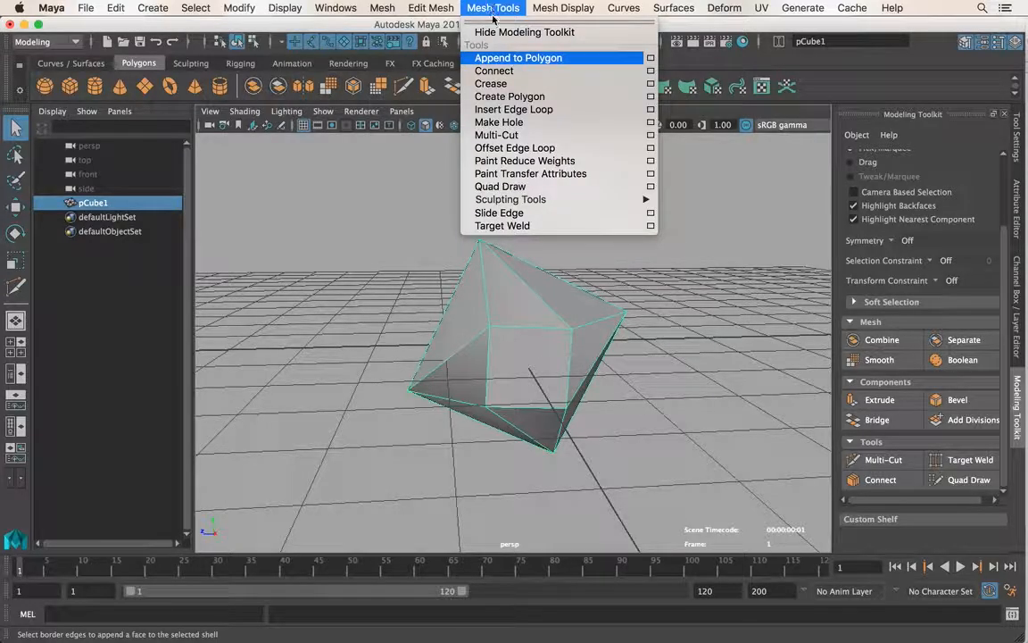
left_click(473, 109)
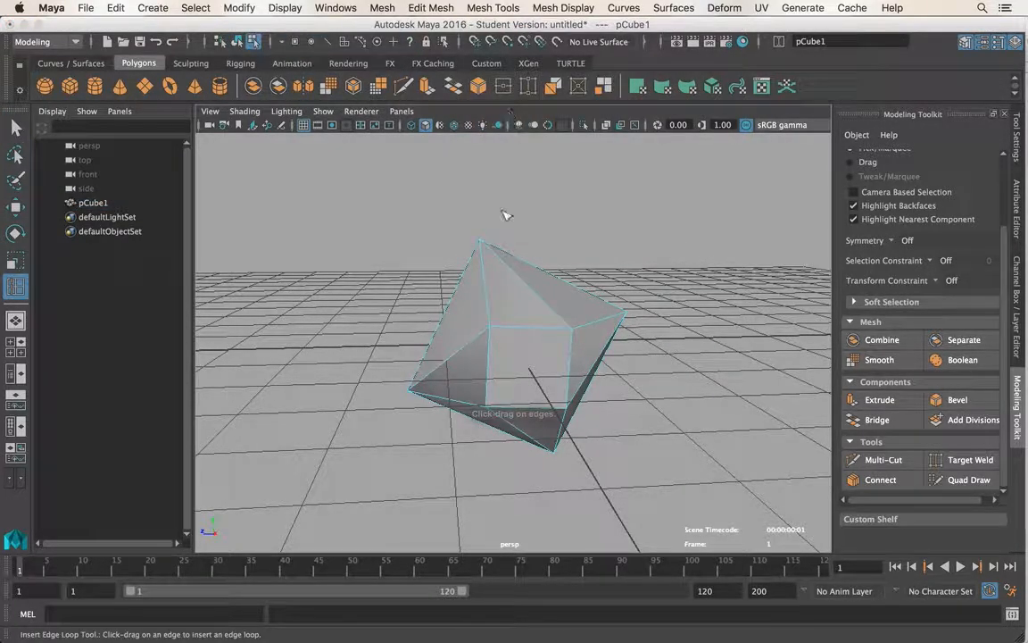
left_click_drag(494, 385, 556, 324, "alt")
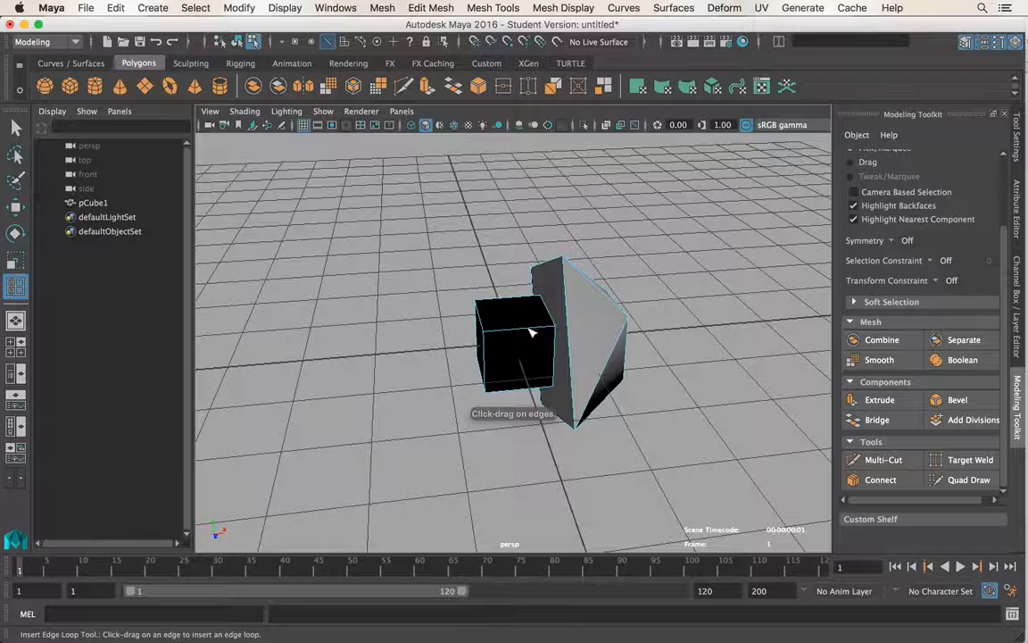
left_click(530, 331)
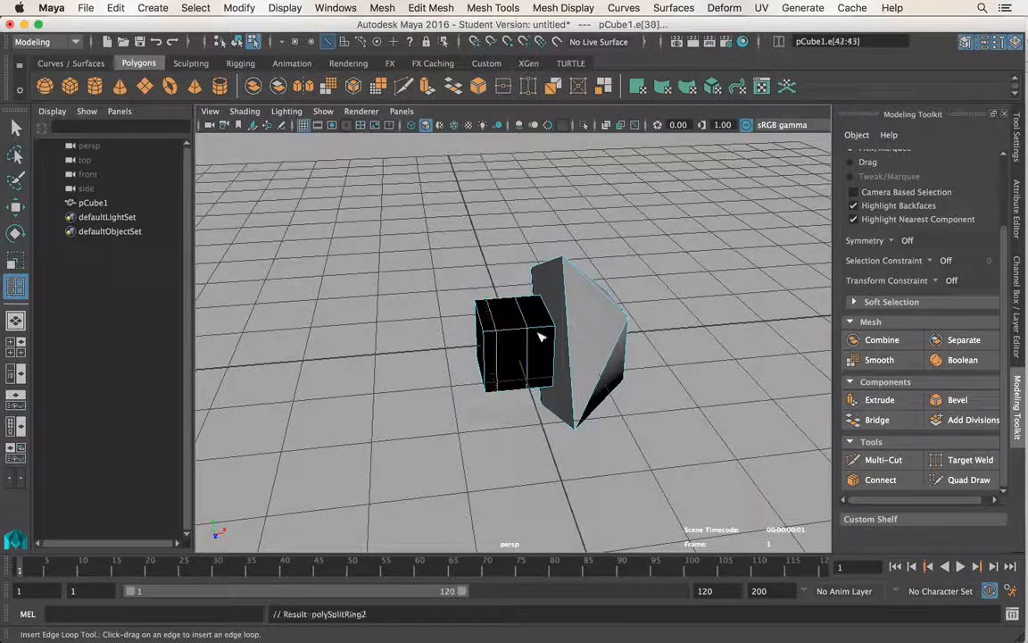
left_click(513, 334)
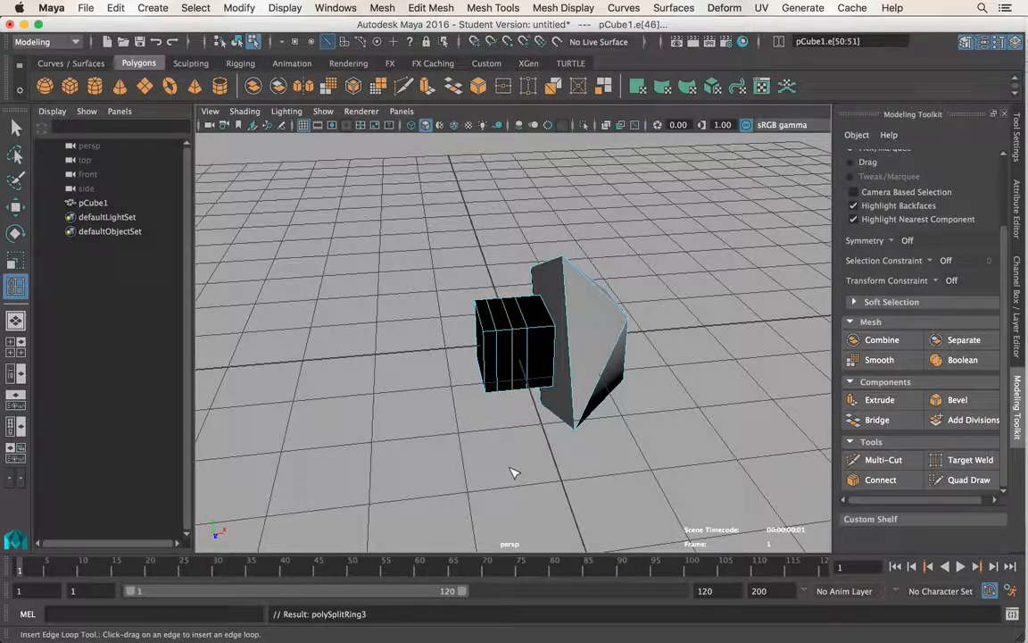
key("q")
- Create a new polygon cube, move it clear of the extruded shape and frame it in the view
left_click_drag(521, 306, 487, 323, "alt")
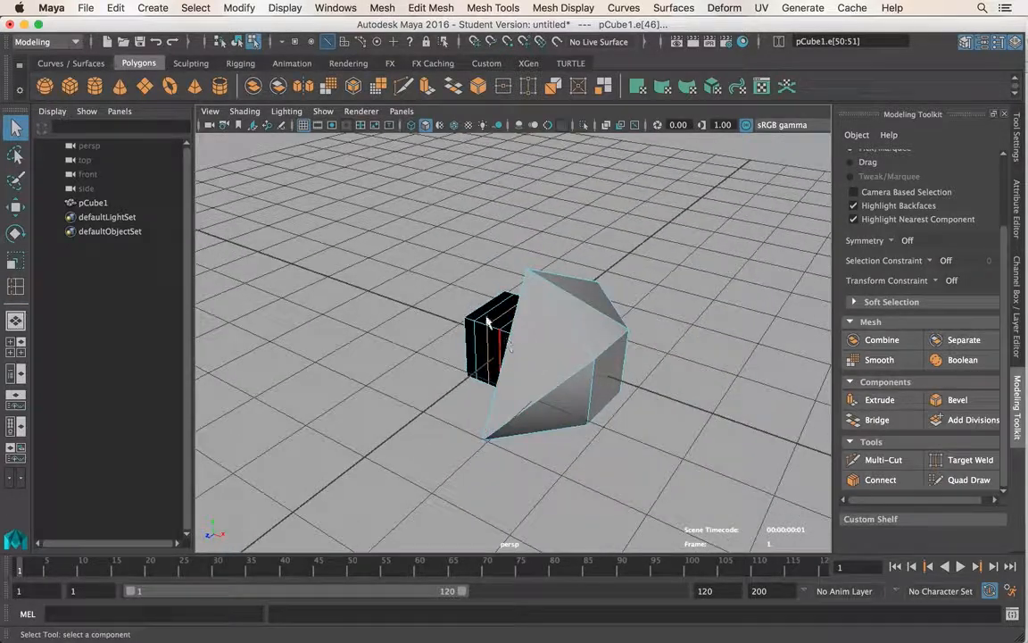
left_click(69, 86)
left_click_drag(510, 261, 625, 246)
key("f")
left_click_drag(673, 340, 655, 333, "alt")
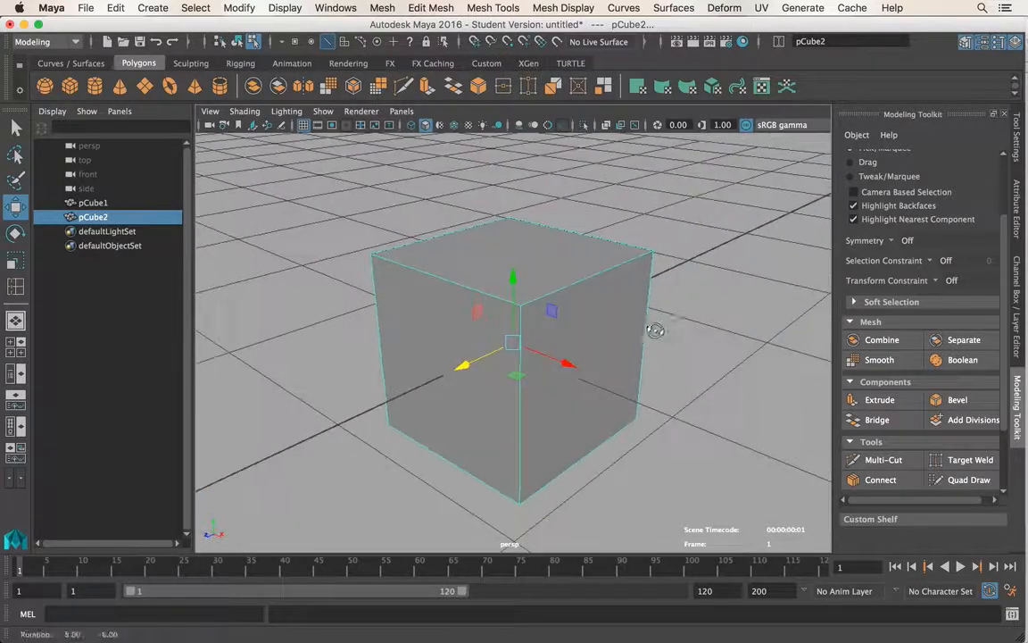
- Delete the top face of the new cube
right_click_drag(594, 234, 589, 263)
left_click(589, 262)
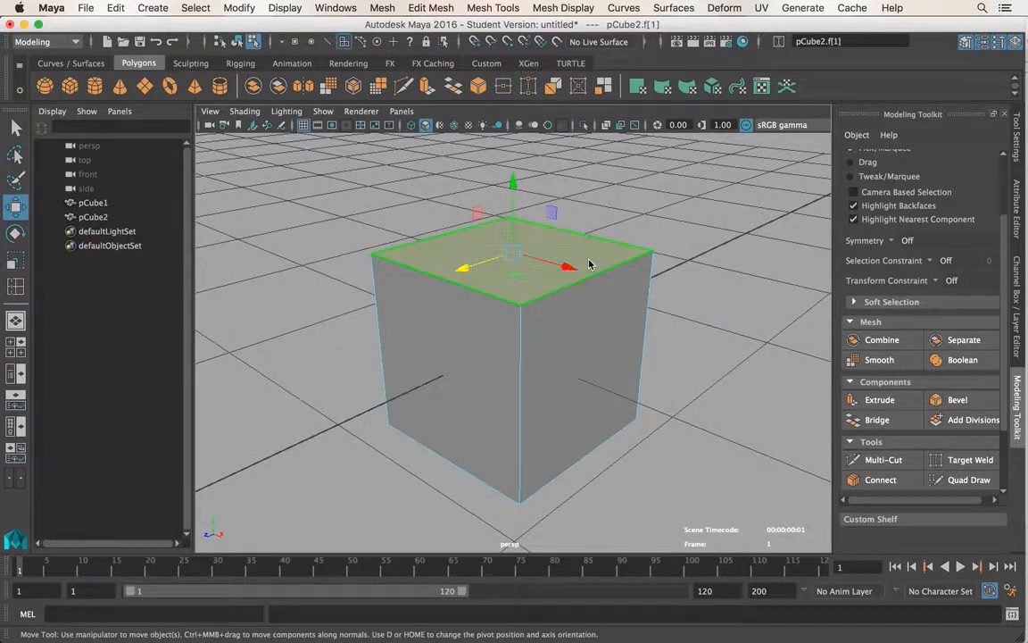
key("Delete")
key("q")
left_click_drag(594, 296, 607, 323, "alt")
- Close the cube's open top with Append to Polygon, using the boundary edges around the hole
right_click_drag(606, 231, 659, 212)
left_click_drag(603, 275, 578, 288, "alt")
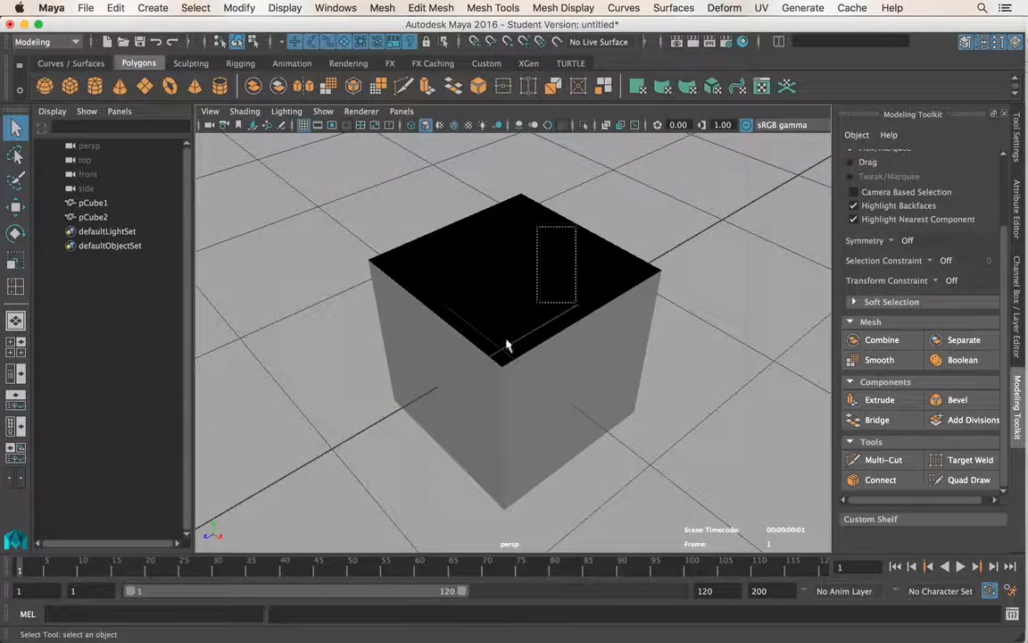
left_click_drag(507, 346, 501, 342)
left_click(440, 10)
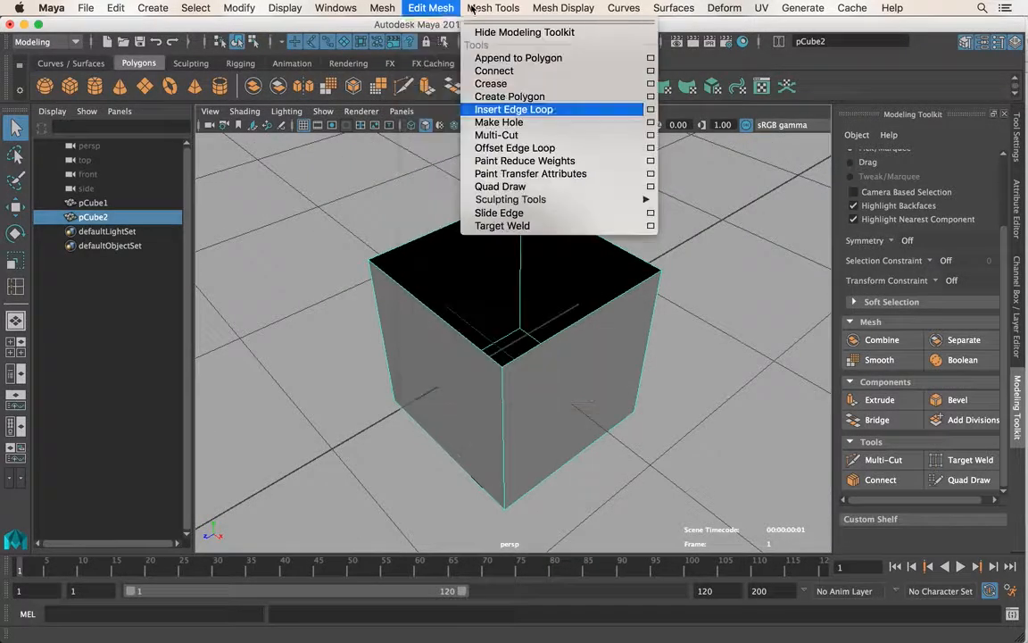
left_click(518, 58)
left_click(461, 220)
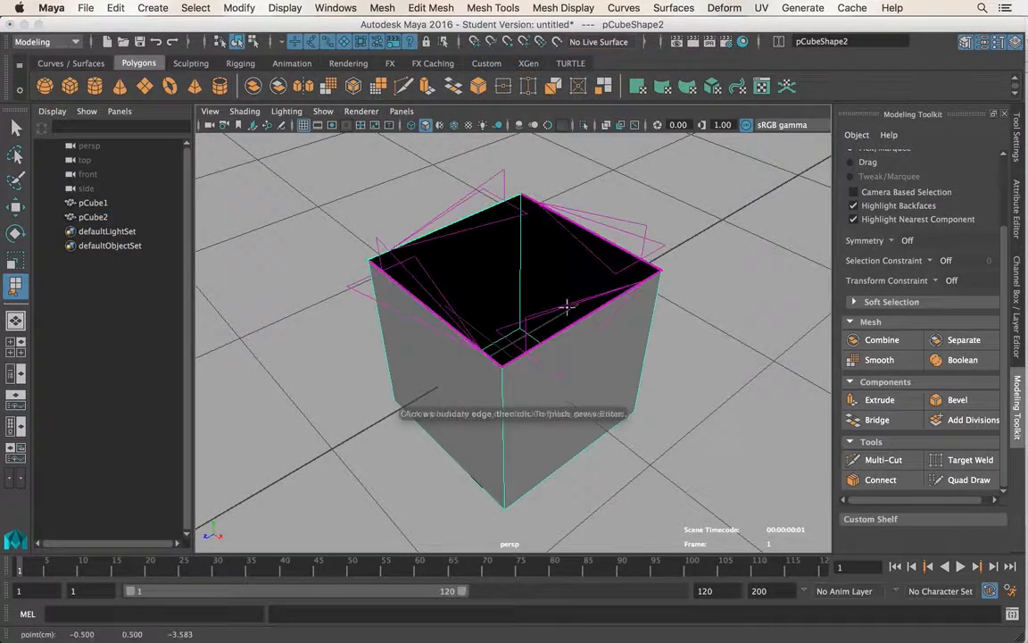
key("Return")
left_click_drag(576, 328, 502, 314, "alt")
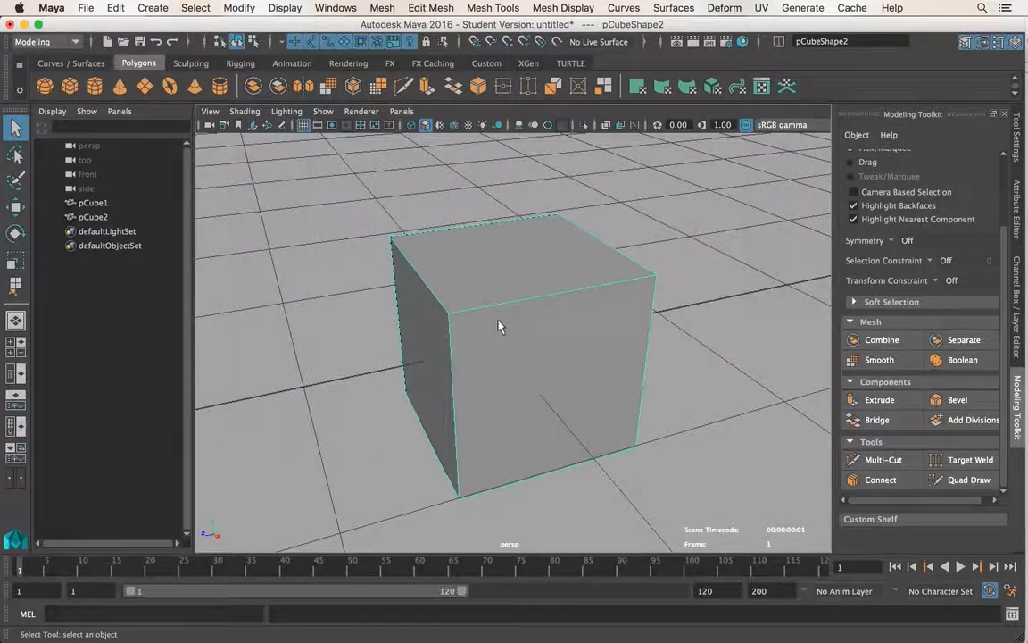
left_click_drag(505, 333, 590, 351, "alt")
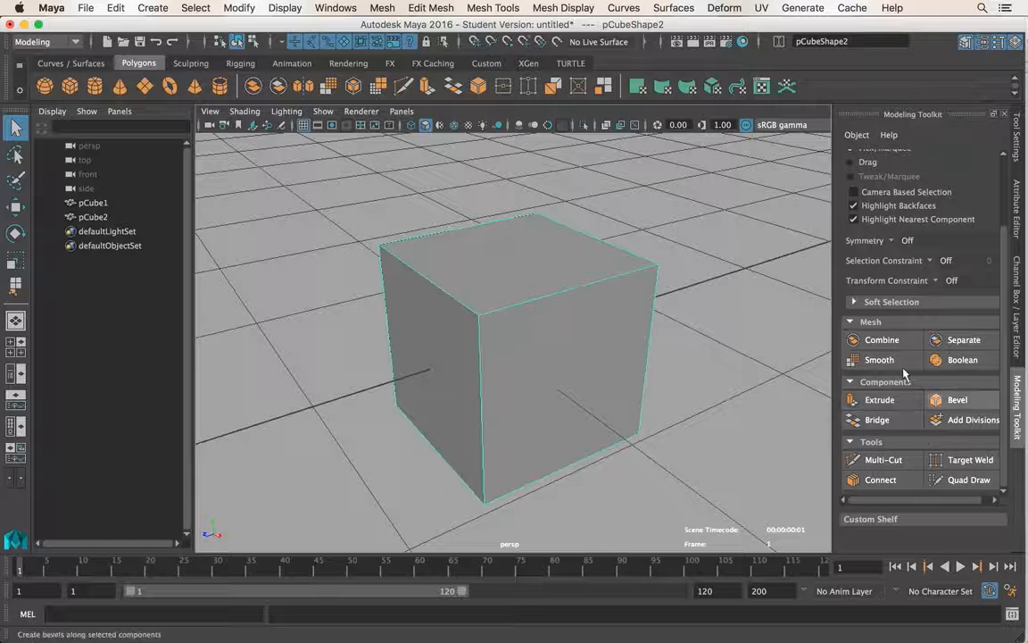